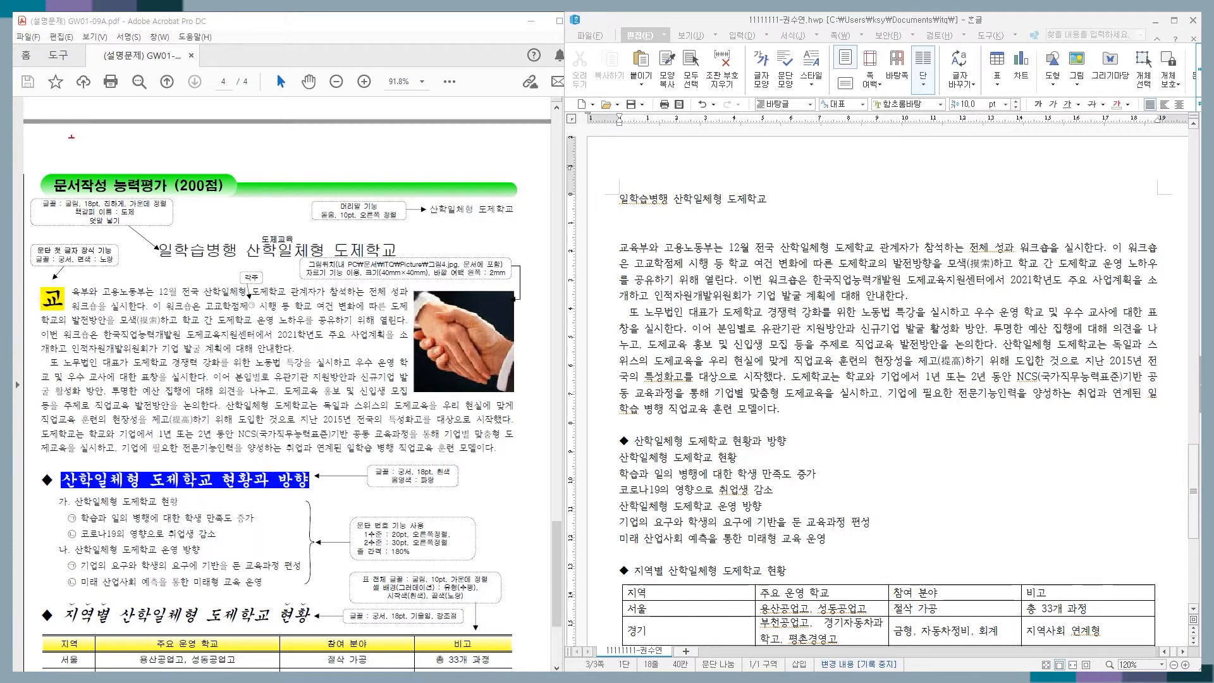
# Compare the typed draft with page 4 of the exam PDF, from the title down to the footnote and page number
pyautogui.moveTo(101, 168)
pyautogui.mouseDown()
pyautogui.moveTo(23, 168)
pyautogui.moveTo(19, 347)
pyautogui.mouseUp()
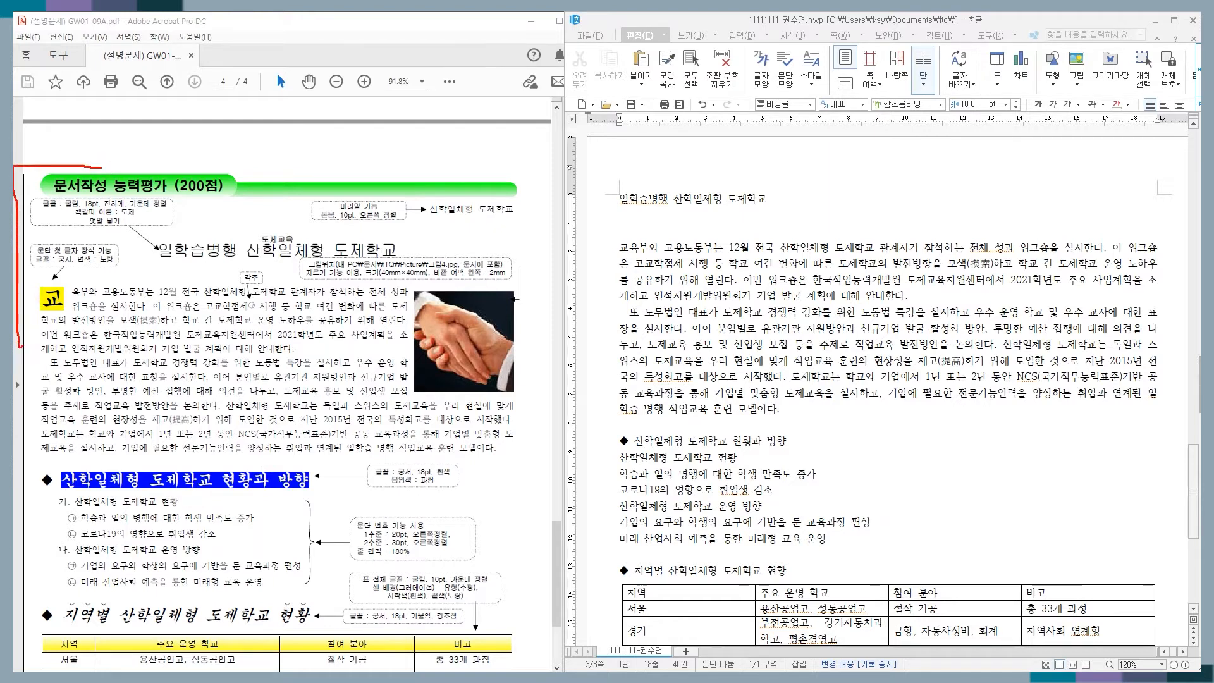
pyautogui.moveTo(963, 619)
pyautogui.mouseDown()
pyautogui.moveTo(648, 179)
pyautogui.moveTo(987, 640)
pyautogui.mouseUp()
pyautogui.press('Escape')
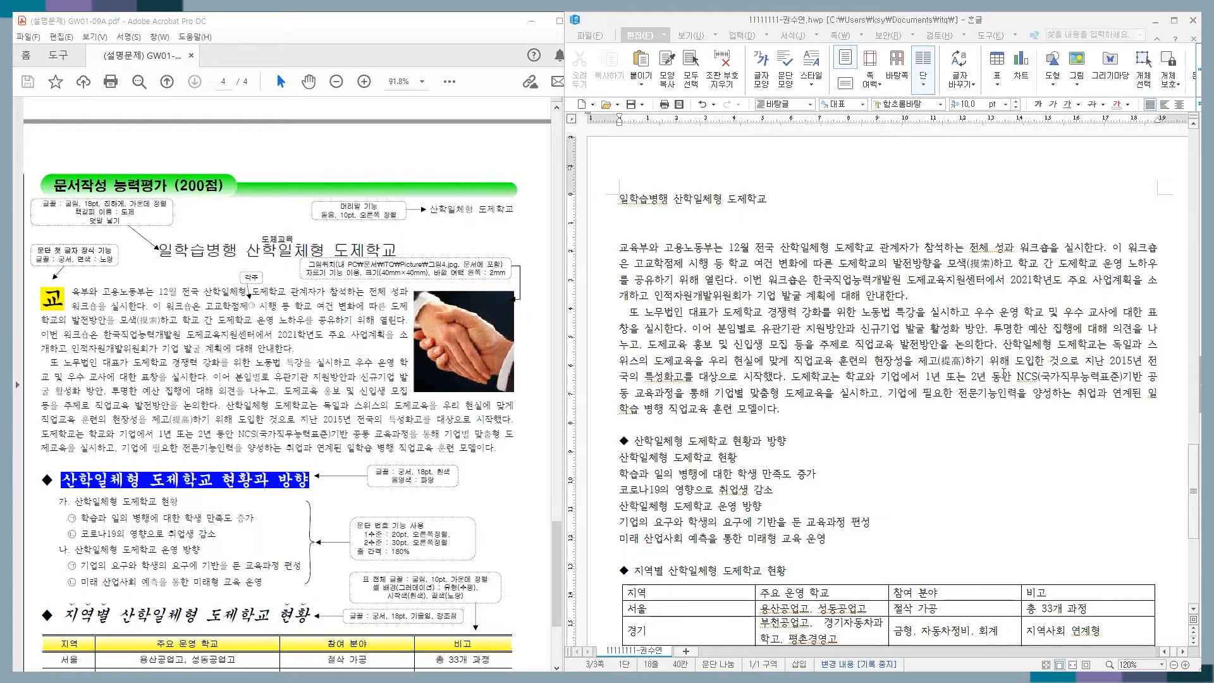
pyautogui.scroll(-3, 1013, 380)
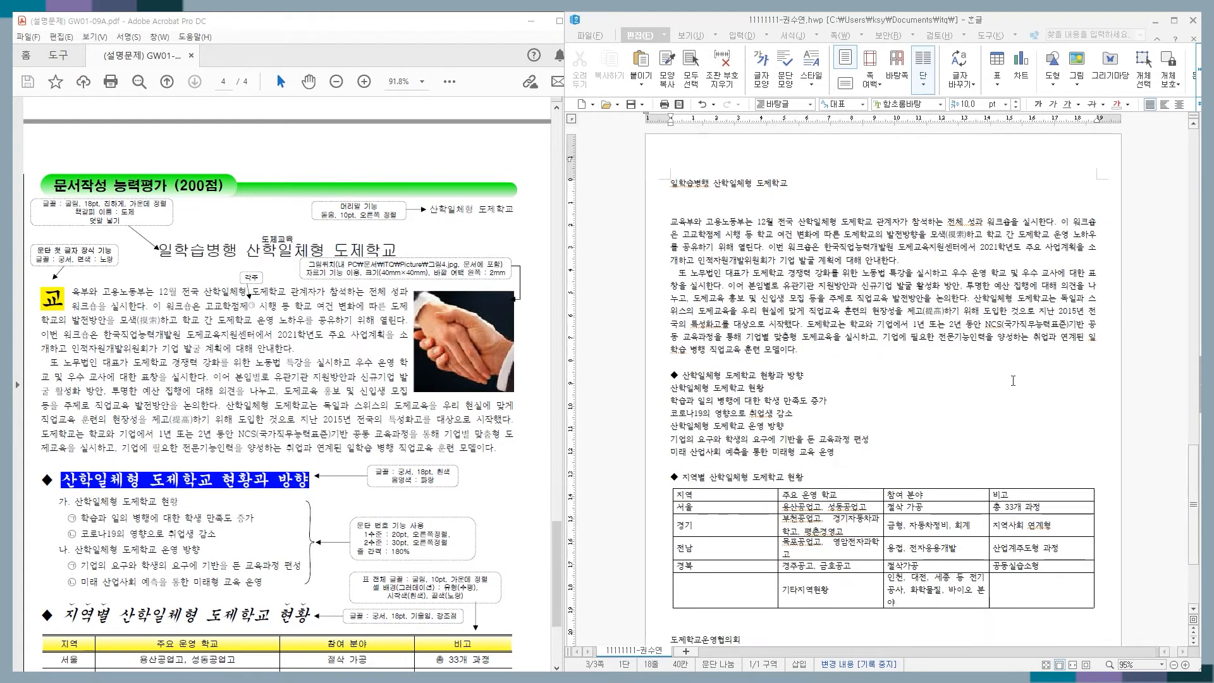
pyautogui.scroll(-1, 1014, 380)
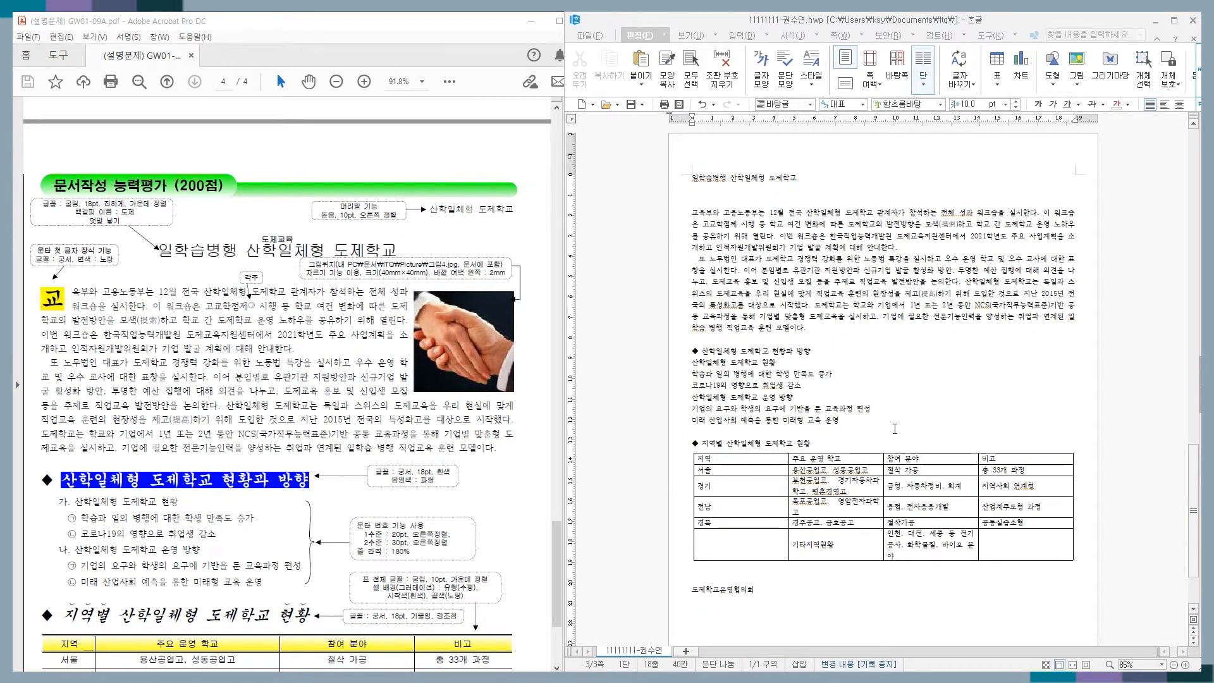
pyautogui.scroll(-3, 895, 429)
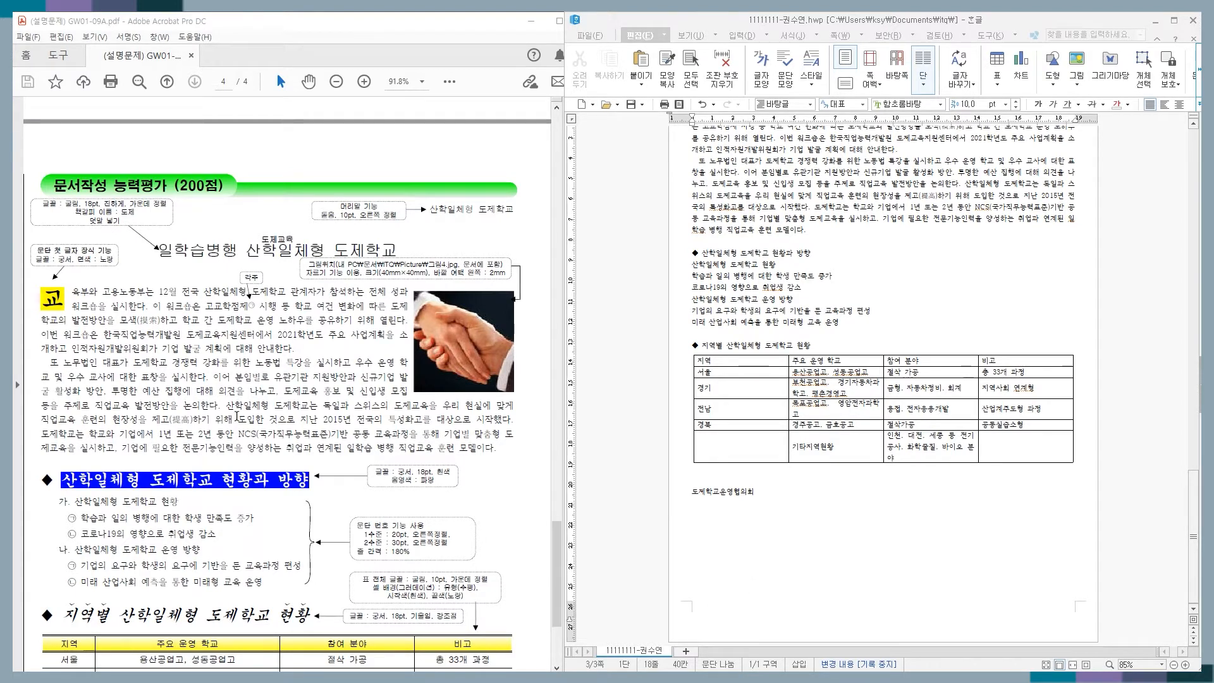
pyautogui.click(274, 375)
pyautogui.scroll(-4, 325, 391)
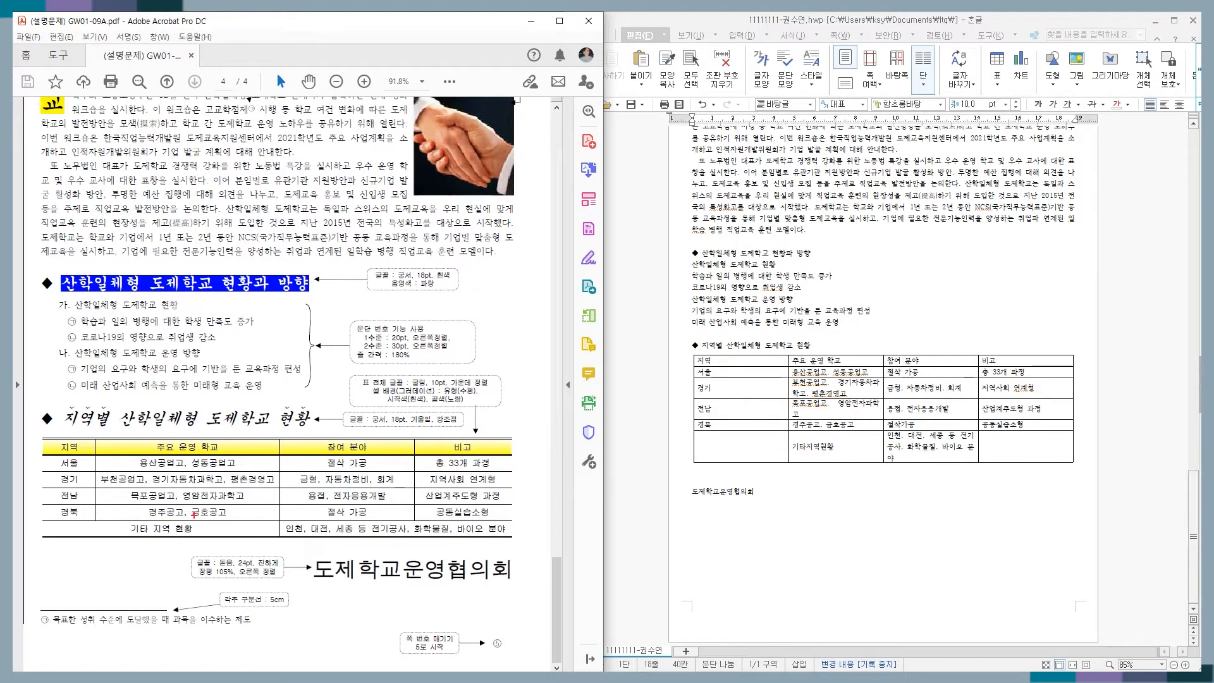
pyautogui.moveTo(201, 462); pyautogui.dragTo(255, 448)
pyautogui.scroll(5, 236, 427)
pyautogui.scroll(2, 865, 332)
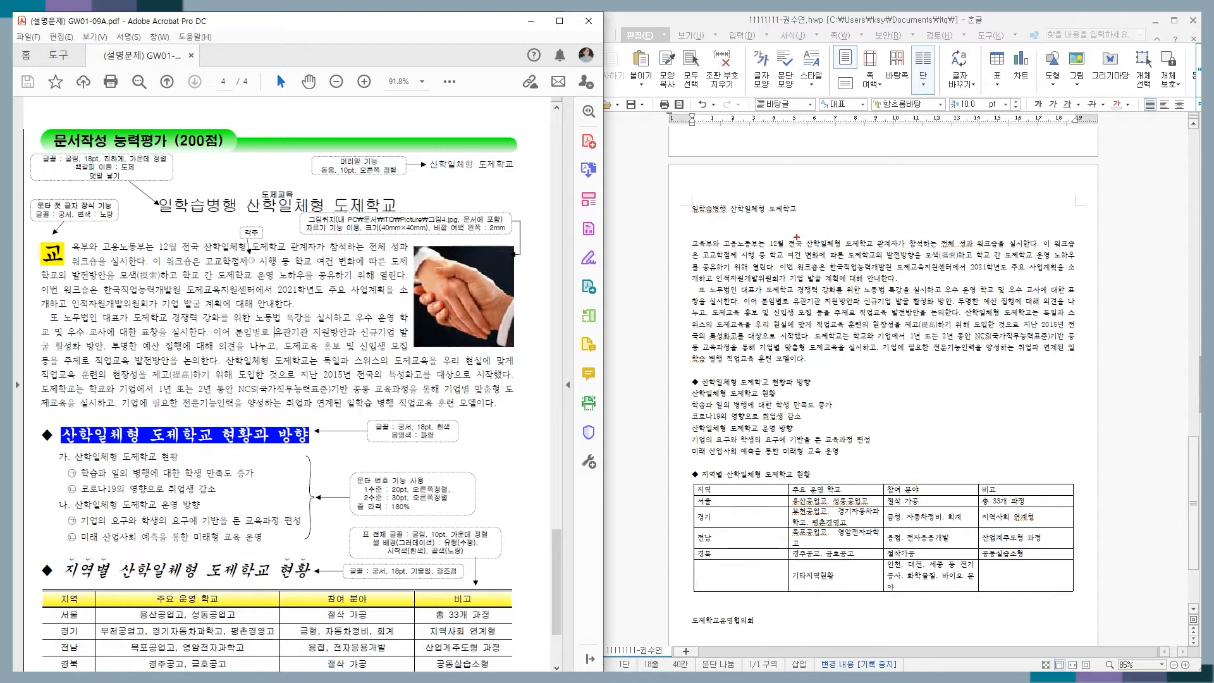
# Examine the formatted elements in the PDF, including the title, drop cap, picture, ◆ headings, table and footnote
pyautogui.moveTo(163, 190); pyautogui.dragTo(208, 219)
pyautogui.moveTo(395, 219); pyautogui.dragTo(177, 201)
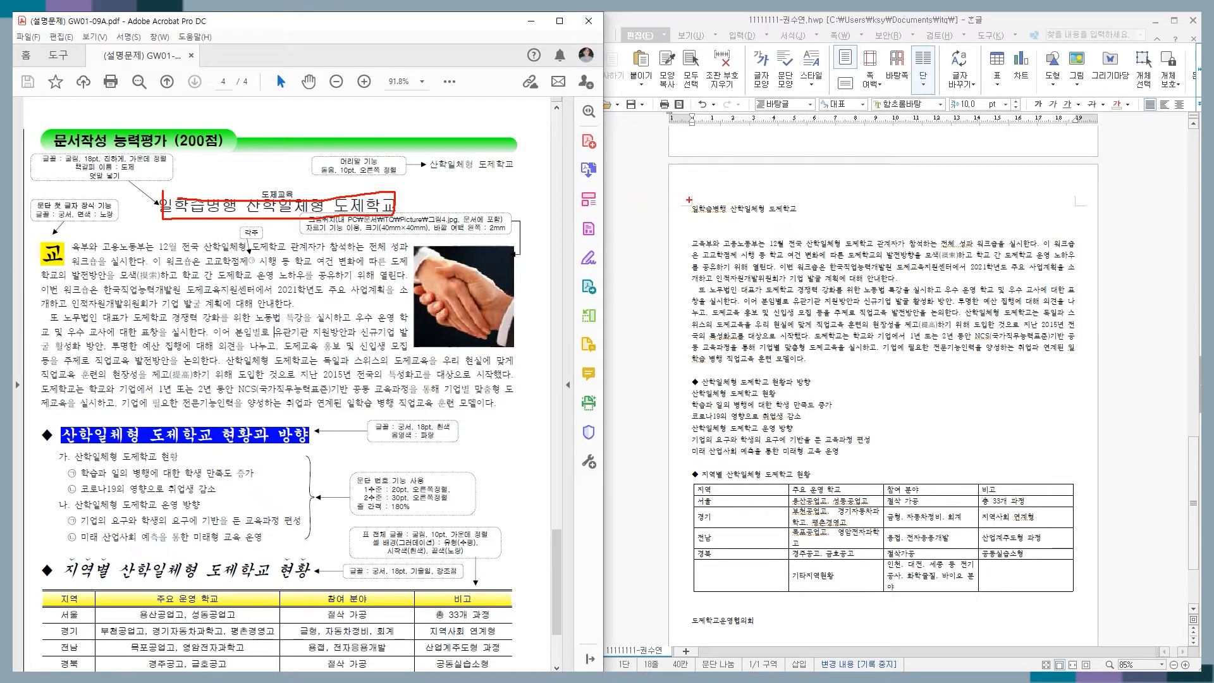
pyautogui.click(689, 200)
pyautogui.moveTo(826, 198); pyautogui.dragTo(680, 200)
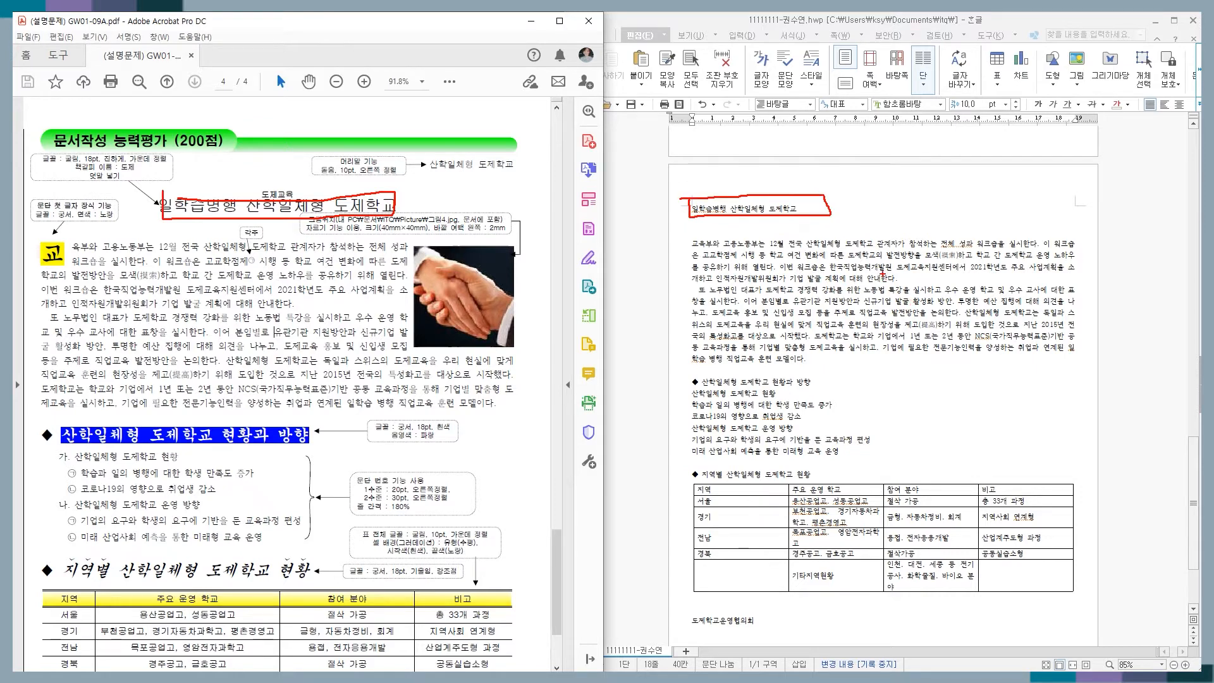
pyautogui.moveTo(672, 210); pyautogui.dragTo(682, 214)
pyautogui.moveTo(900, 203); pyautogui.dragTo(911, 199)
pyautogui.moveTo(237, 185); pyautogui.dragTo(264, 176)
pyautogui.moveTo(40, 247)
pyautogui.mouseDown()
pyautogui.moveTo(51, 255)
pyautogui.moveTo(64, 236)
pyautogui.mouseUp()
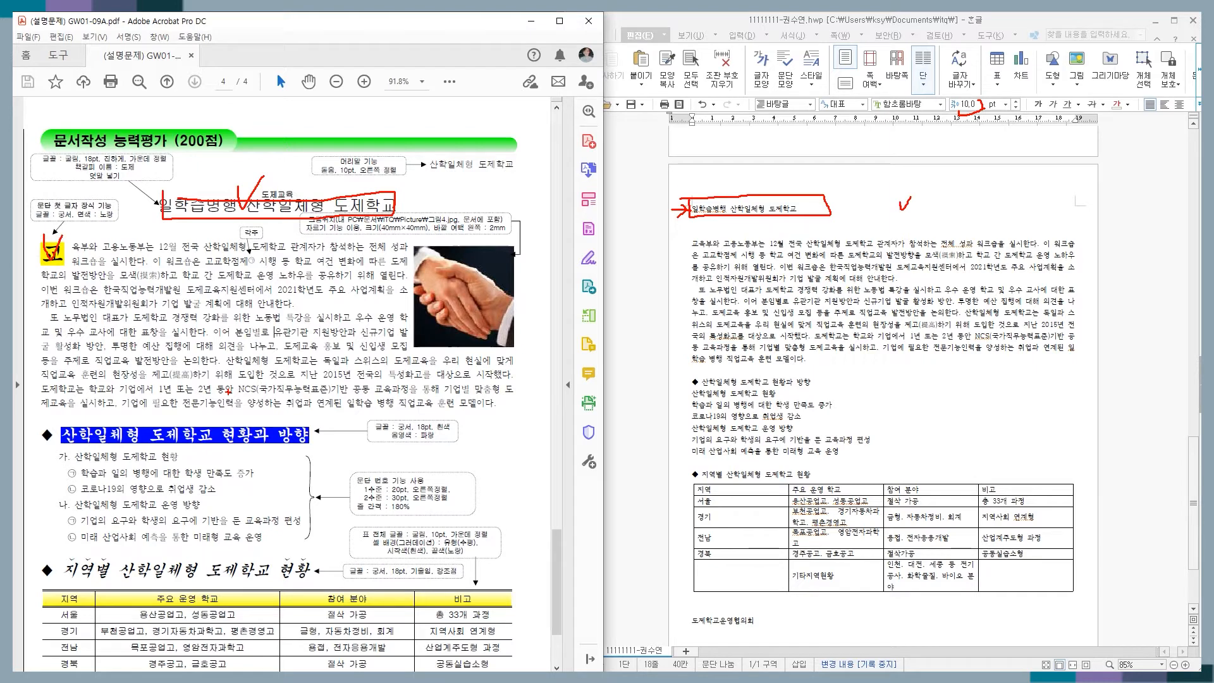
pyautogui.moveTo(454, 259); pyautogui.dragTo(506, 247)
pyautogui.moveTo(70, 552); pyautogui.dragTo(95, 545)
pyautogui.moveTo(293, 653)
pyautogui.mouseDown()
pyautogui.moveTo(218, 615)
pyautogui.moveTo(345, 668)
pyautogui.mouseUp()
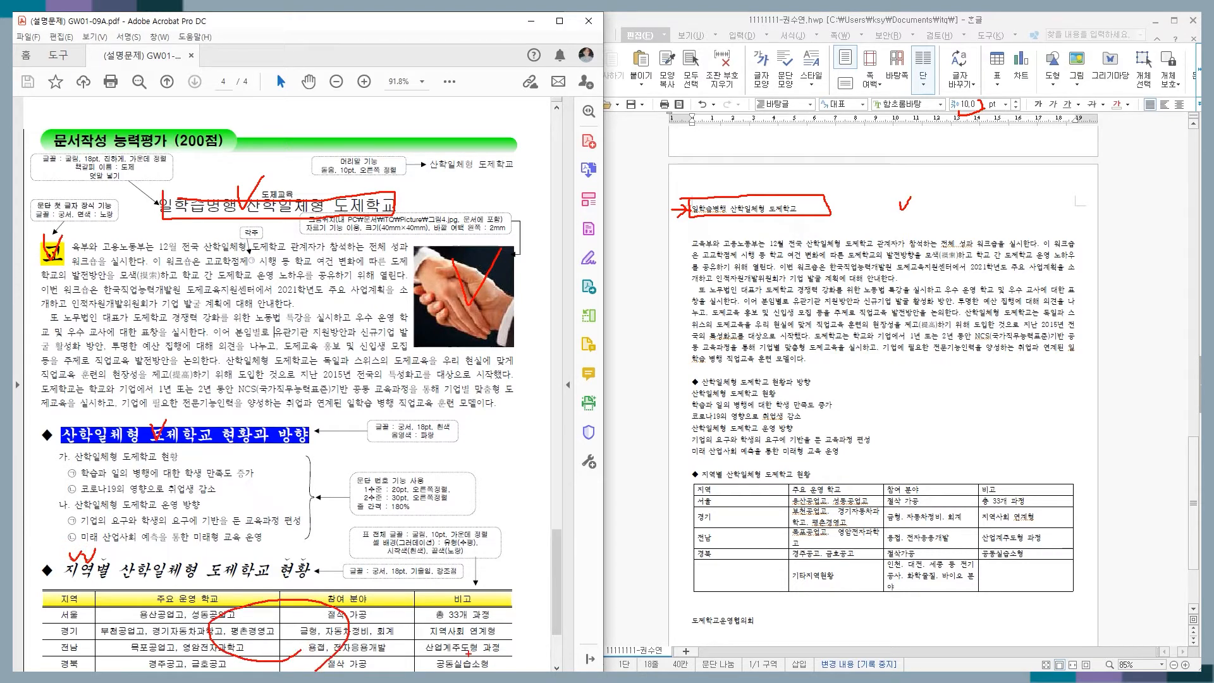
pyautogui.moveTo(250, 251)
pyautogui.mouseDown()
pyautogui.moveTo(264, 240)
pyautogui.moveTo(256, 225)
pyautogui.moveTo(265, 252)
pyautogui.mouseUp()
# Examine the numbered list under the first ◆ heading in the PDF and the matching unnumbered lines in the draft
pyautogui.moveTo(713, 201)
pyautogui.mouseDown()
pyautogui.moveTo(643, 387)
pyautogui.moveTo(713, 643)
pyautogui.mouseUp()
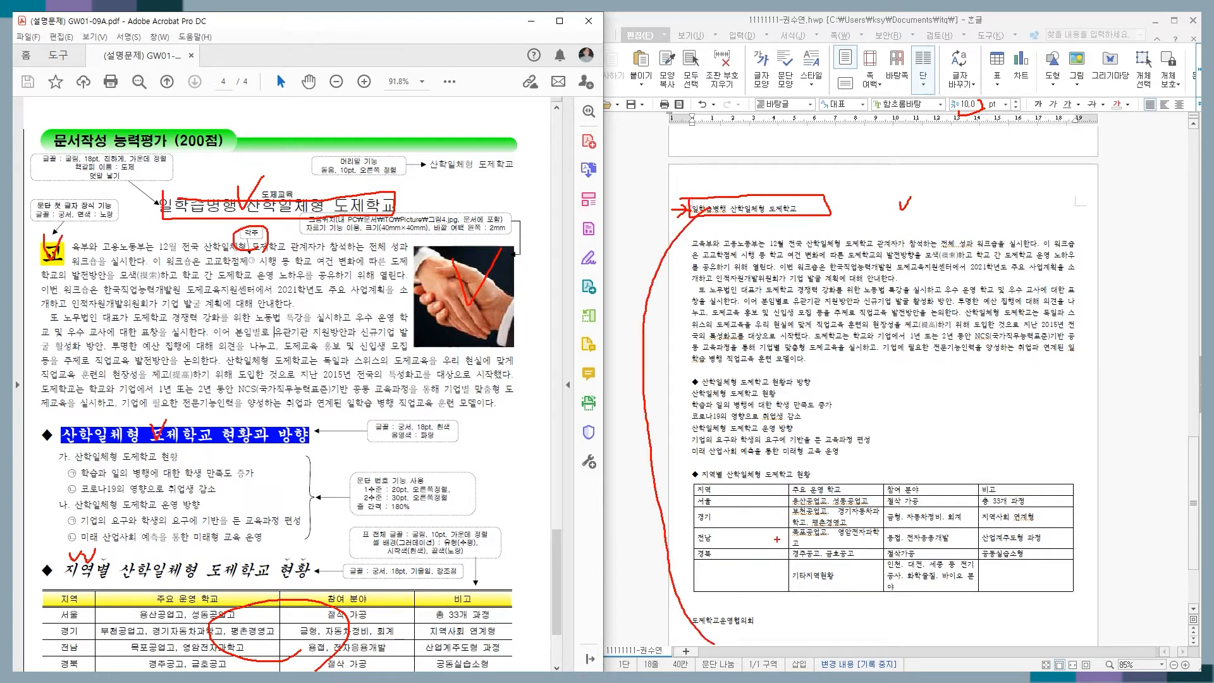
pyautogui.moveTo(843, 347)
pyautogui.mouseDown()
pyautogui.moveTo(864, 405)
pyautogui.moveTo(878, 370)
pyautogui.mouseUp()
pyautogui.moveTo(46, 441)
pyautogui.mouseDown()
pyautogui.moveTo(45, 467)
pyautogui.moveTo(213, 545)
pyautogui.moveTo(340, 550)
pyautogui.moveTo(51, 440)
pyautogui.moveTo(66, 470)
pyautogui.moveTo(61, 528)
pyautogui.mouseUp()
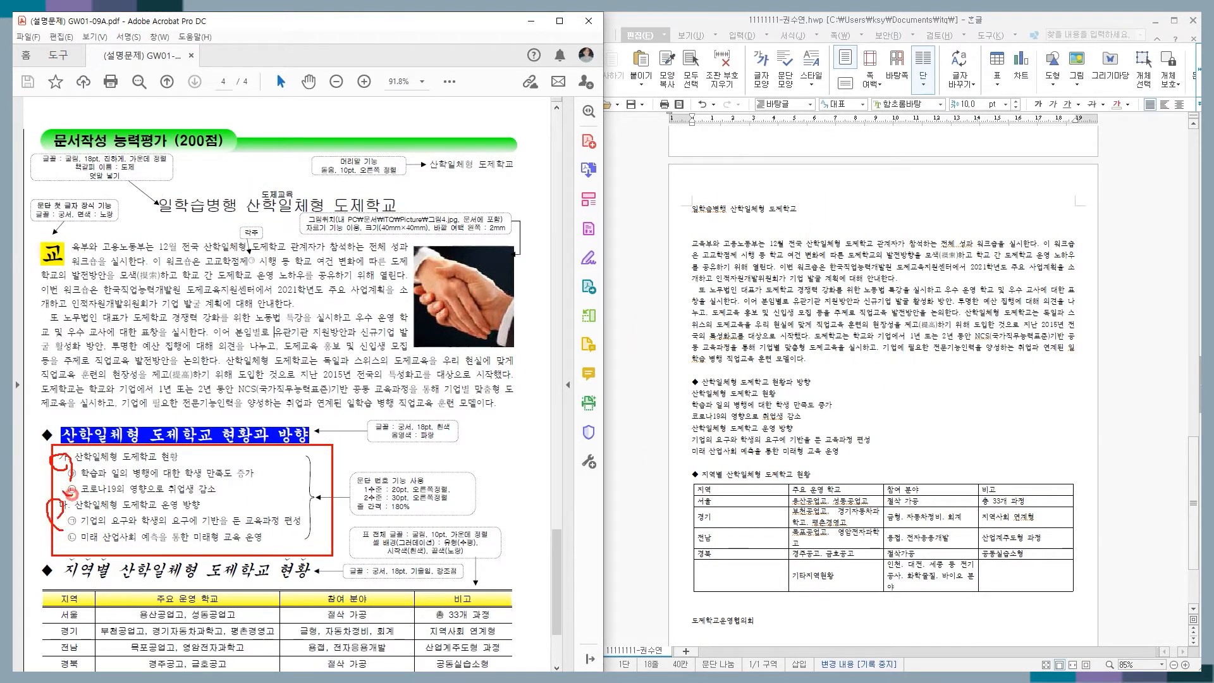
pyautogui.moveTo(70, 466); pyautogui.dragTo(73, 543)
pyautogui.press('Escape')
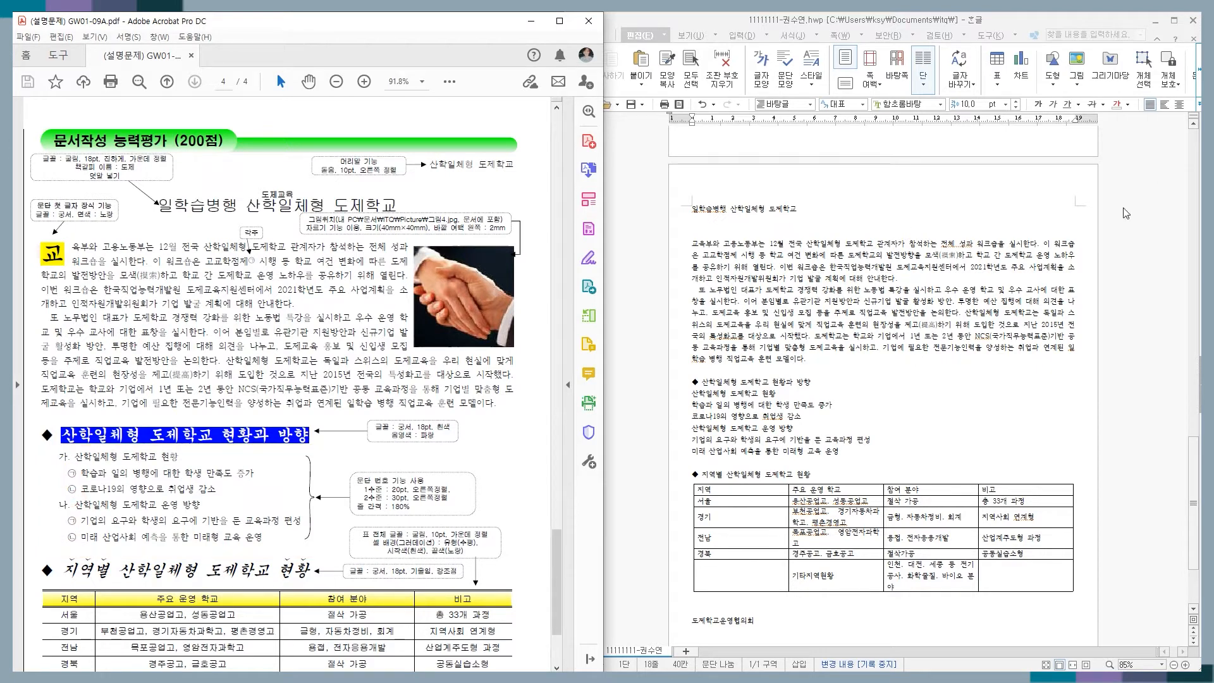
pyautogui.scroll(2, 890, 425)
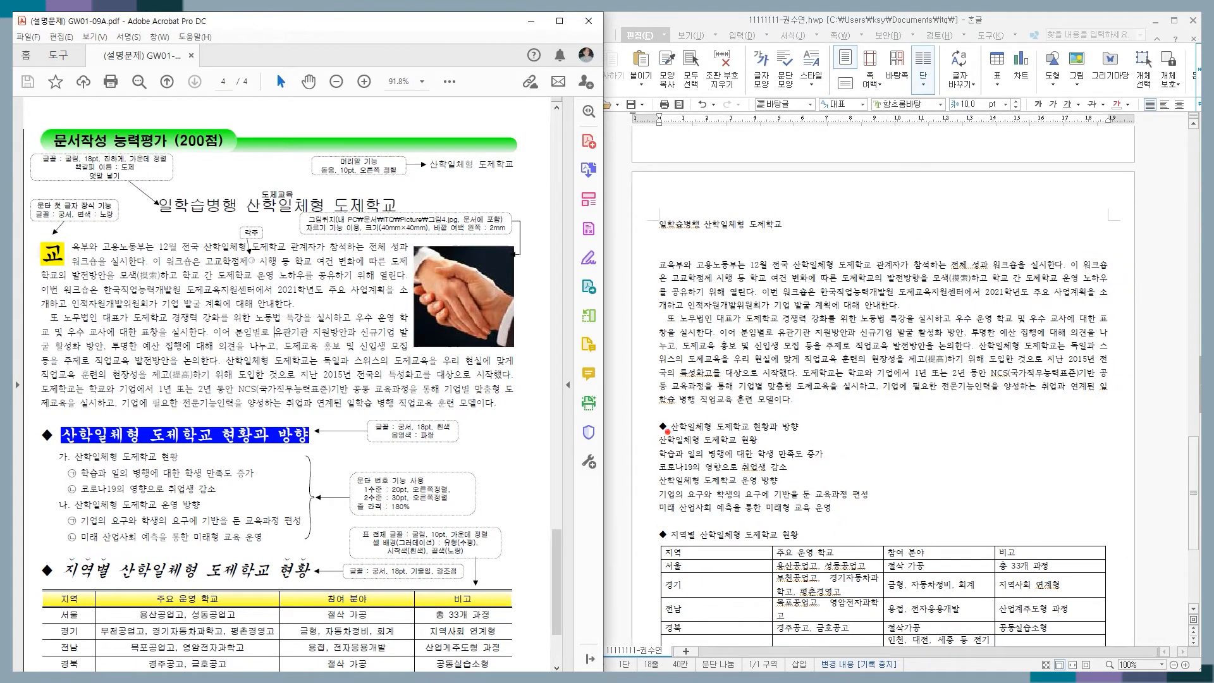
pyautogui.moveTo(667, 432); pyautogui.dragTo(652, 503)
pyautogui.press('Escape')
# Compare where the lines of the first body paragraph break in the PDF and in the draft
pyautogui.moveTo(66, 256)
pyautogui.mouseDown()
pyautogui.moveTo(410, 253)
pyautogui.moveTo(399, 256)
pyautogui.moveTo(405, 241)
pyautogui.mouseUp()
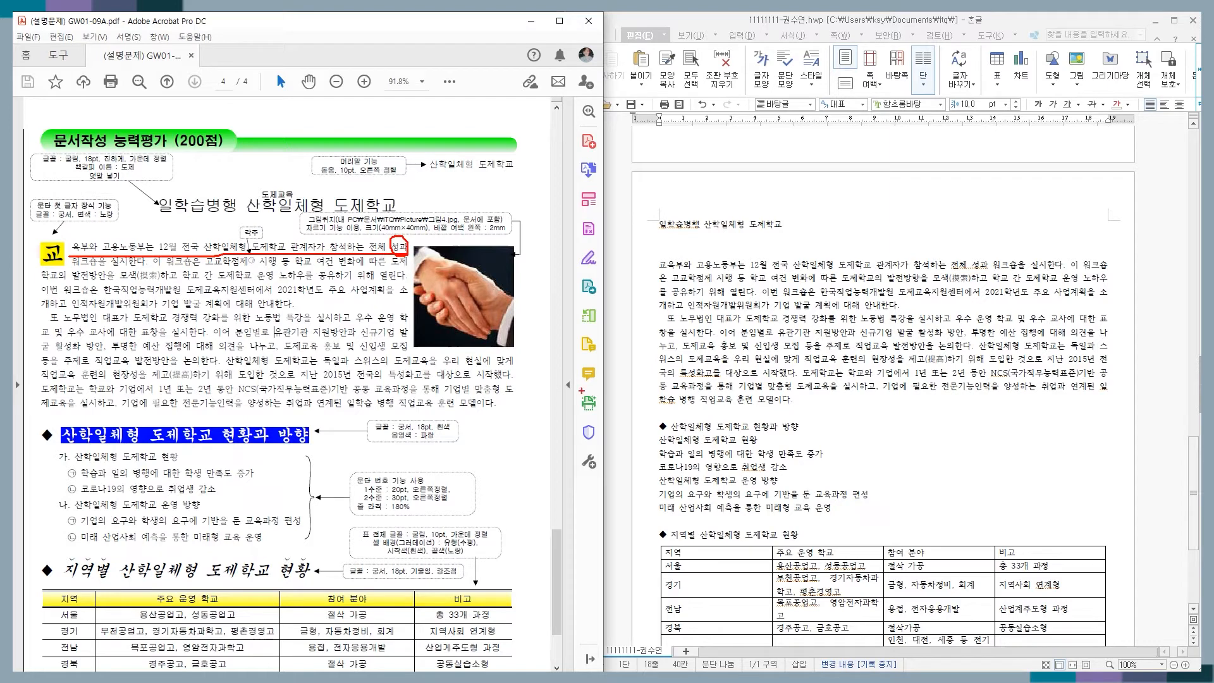
pyautogui.moveTo(70, 264); pyautogui.dragTo(140, 264)
pyautogui.moveTo(656, 274); pyautogui.dragTo(980, 271)
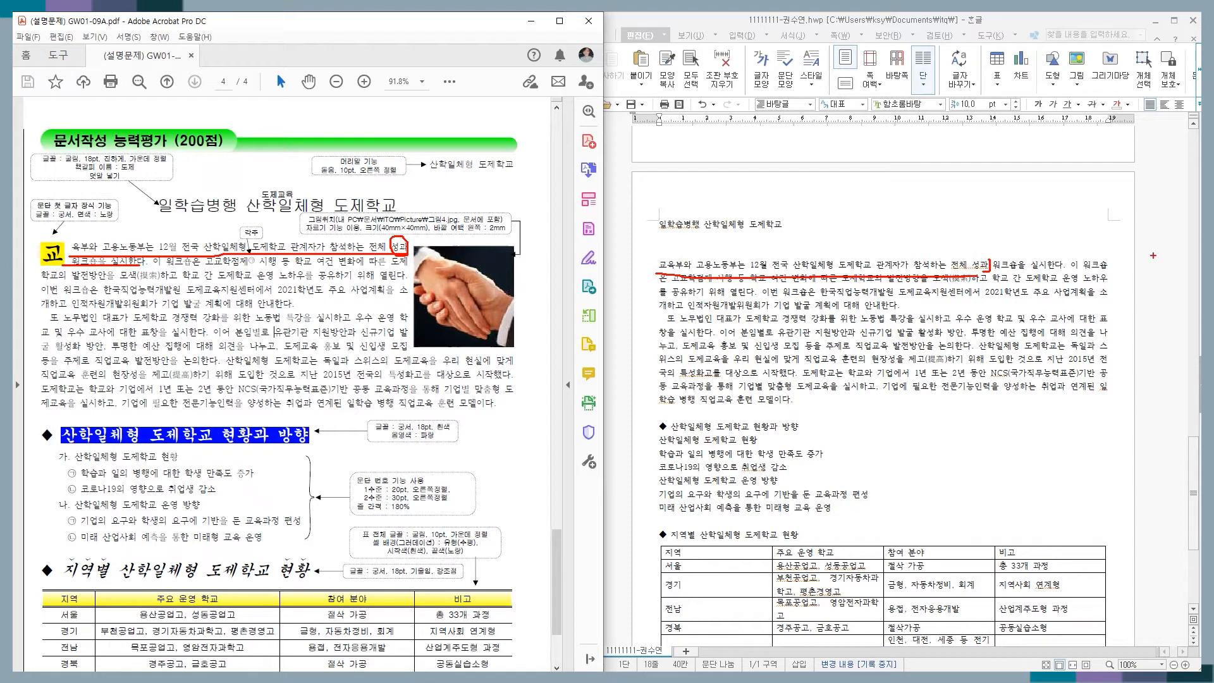
pyautogui.moveTo(904, 301); pyautogui.dragTo(897, 311)
pyautogui.moveTo(305, 300); pyautogui.dragTo(288, 310)
pyautogui.moveTo(1100, 260)
pyautogui.mouseDown()
pyautogui.moveTo(1111, 261)
pyautogui.moveTo(1098, 299)
pyautogui.mouseUp()
pyautogui.press('Escape')
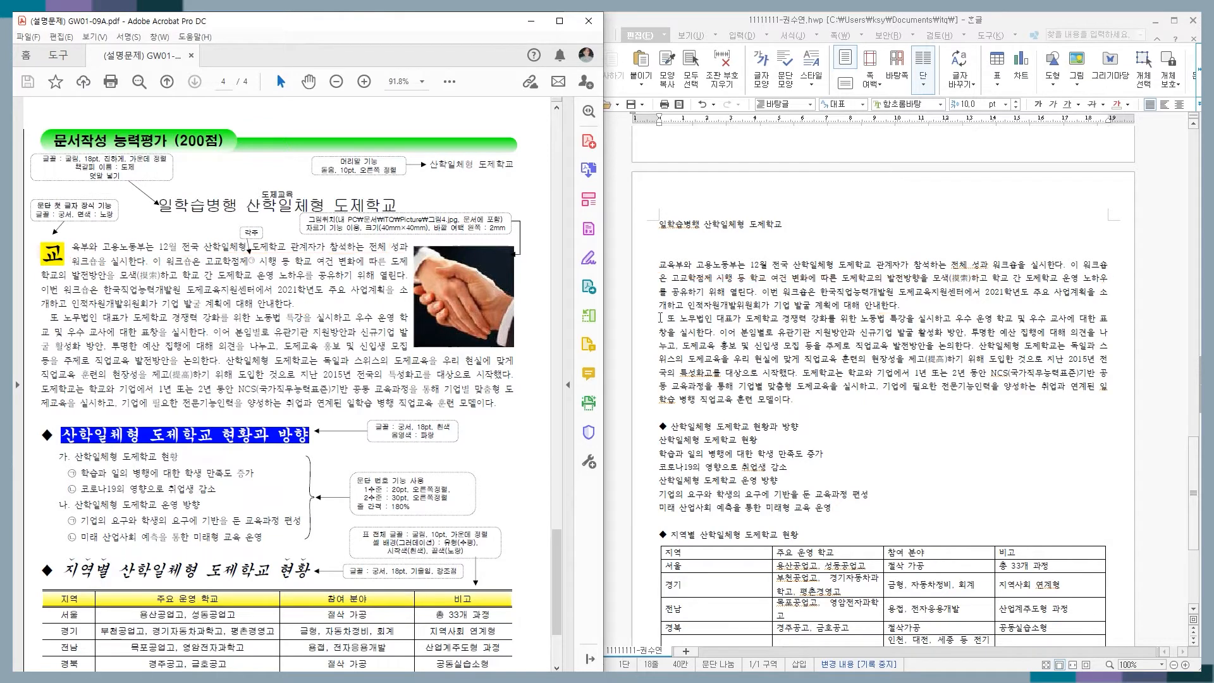
pyautogui.click(661, 314)
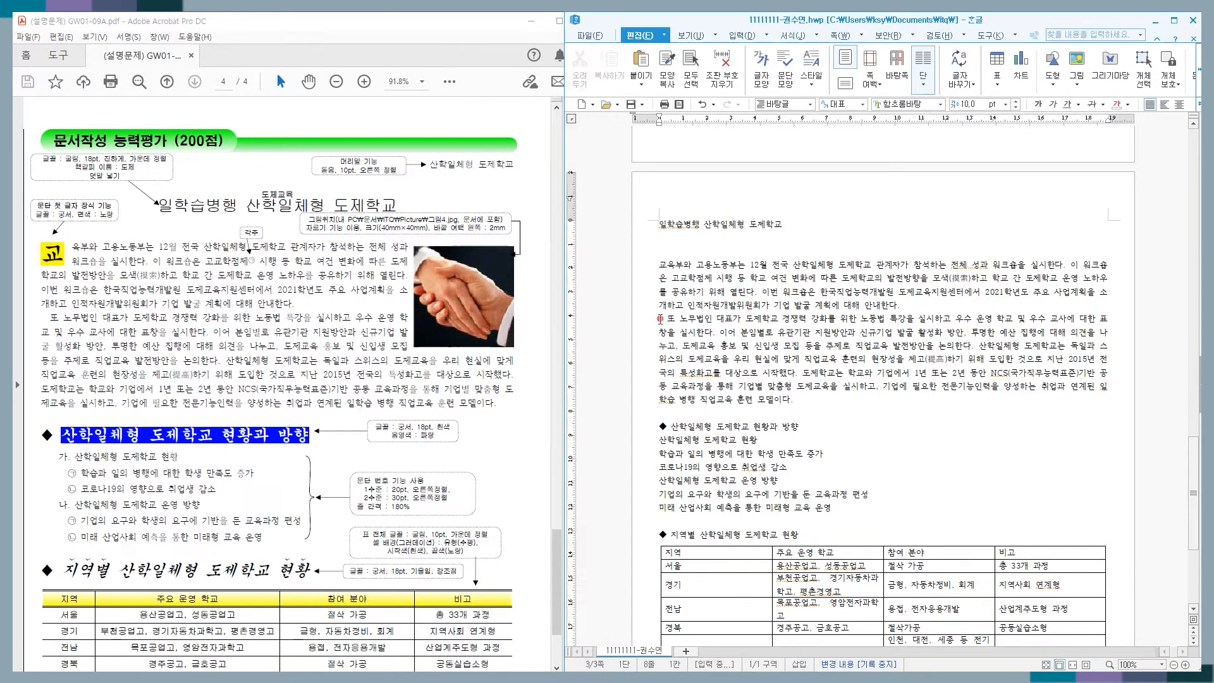
pyautogui.press('F9')
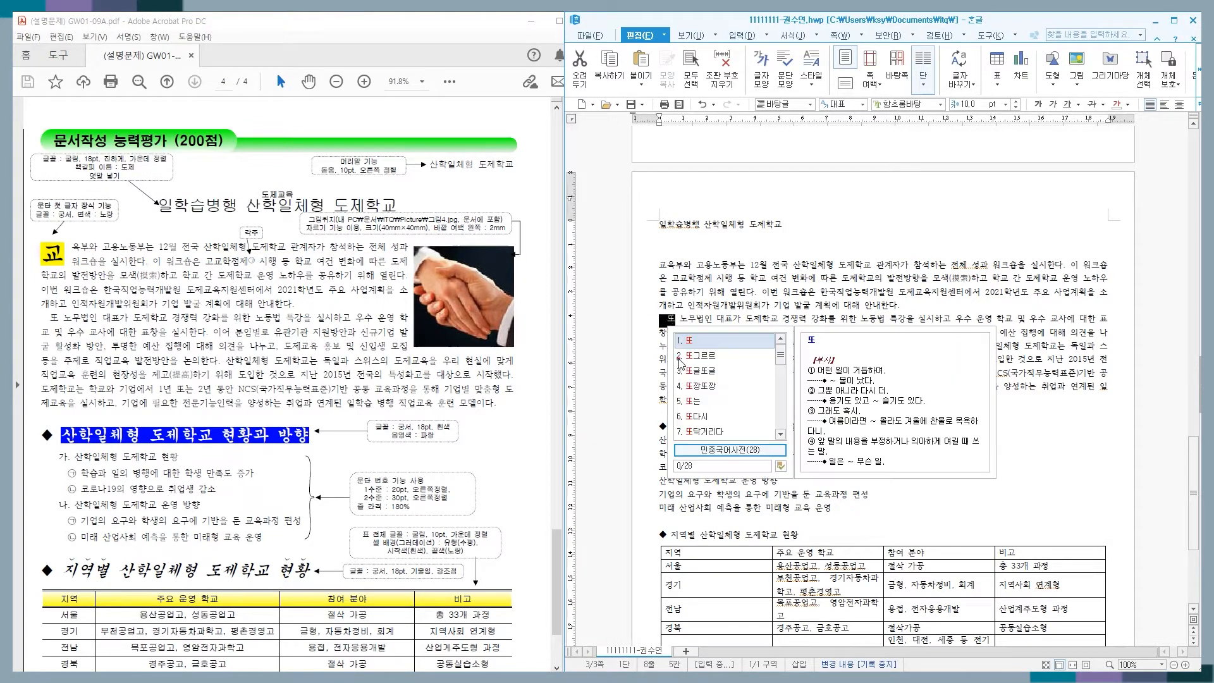
pyautogui.click(676, 329)
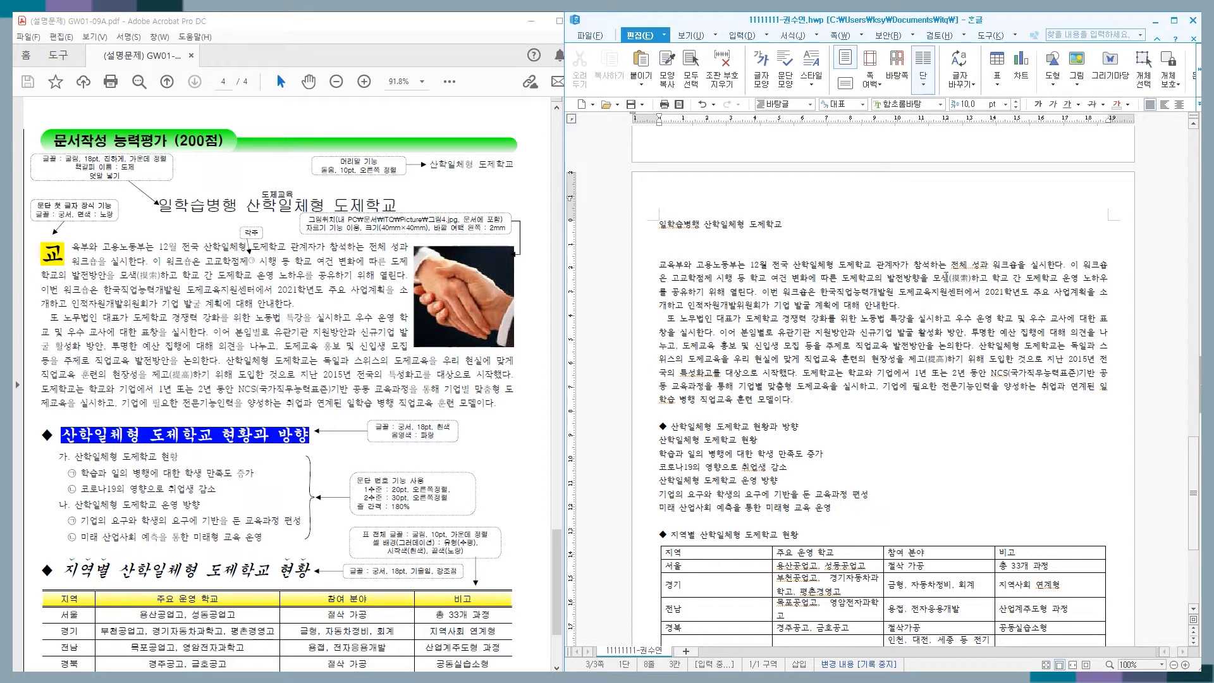
# Delete "(摸索)하고" after the word "모색" in the first body paragraph of the draft
pyautogui.moveTo(933, 279); pyautogui.dragTo(972, 279)
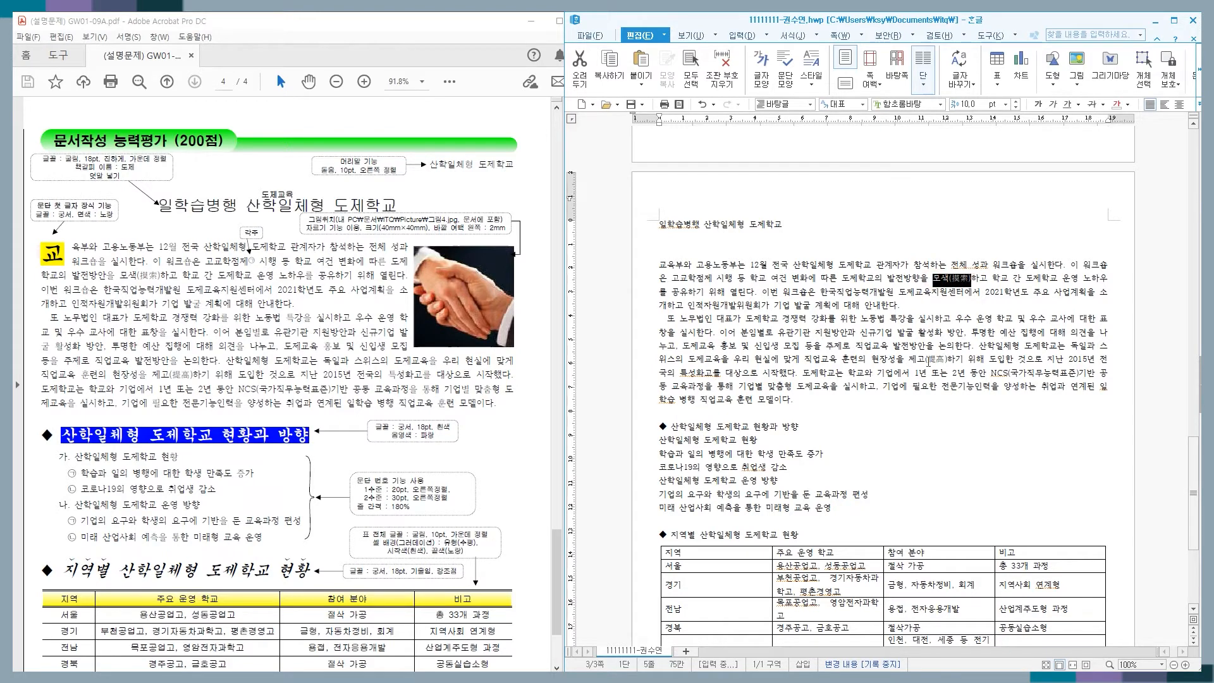
pyautogui.click(940, 286)
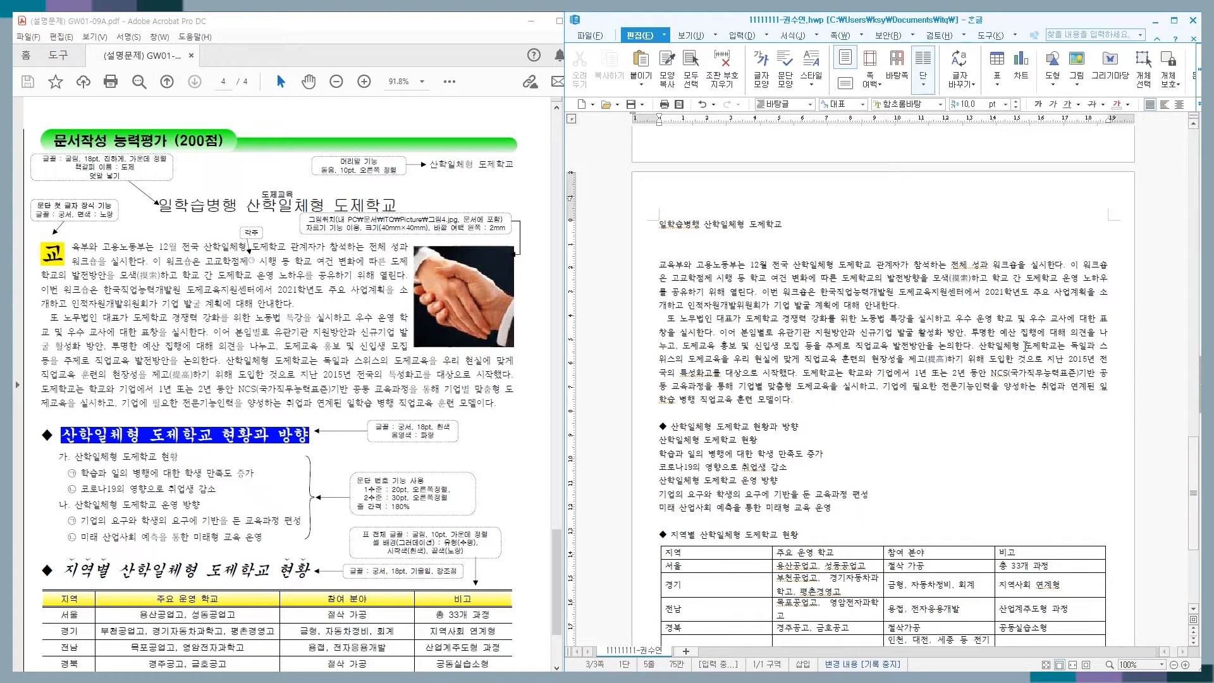
pyautogui.press('BackSpace')
pyautogui.press('BackSpace')
pyautogui.press('BackSpace')
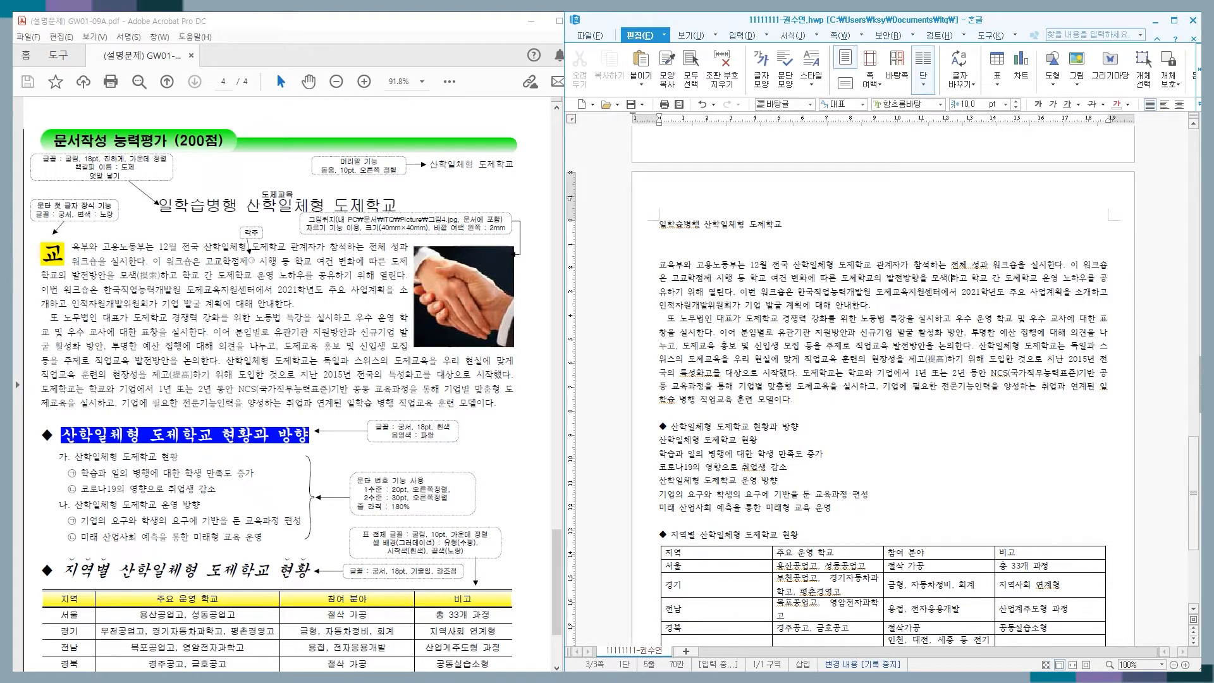
pyautogui.press('BackSpace')
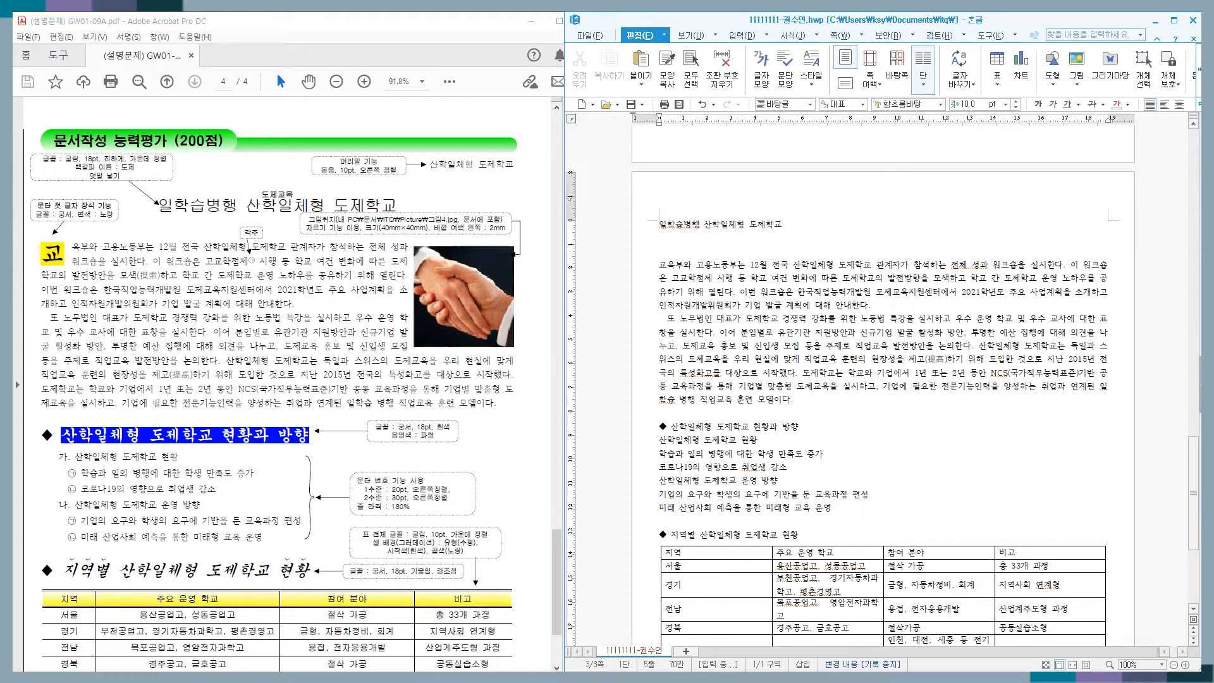
pyautogui.press('Delete')
pyautogui.press('Delete')
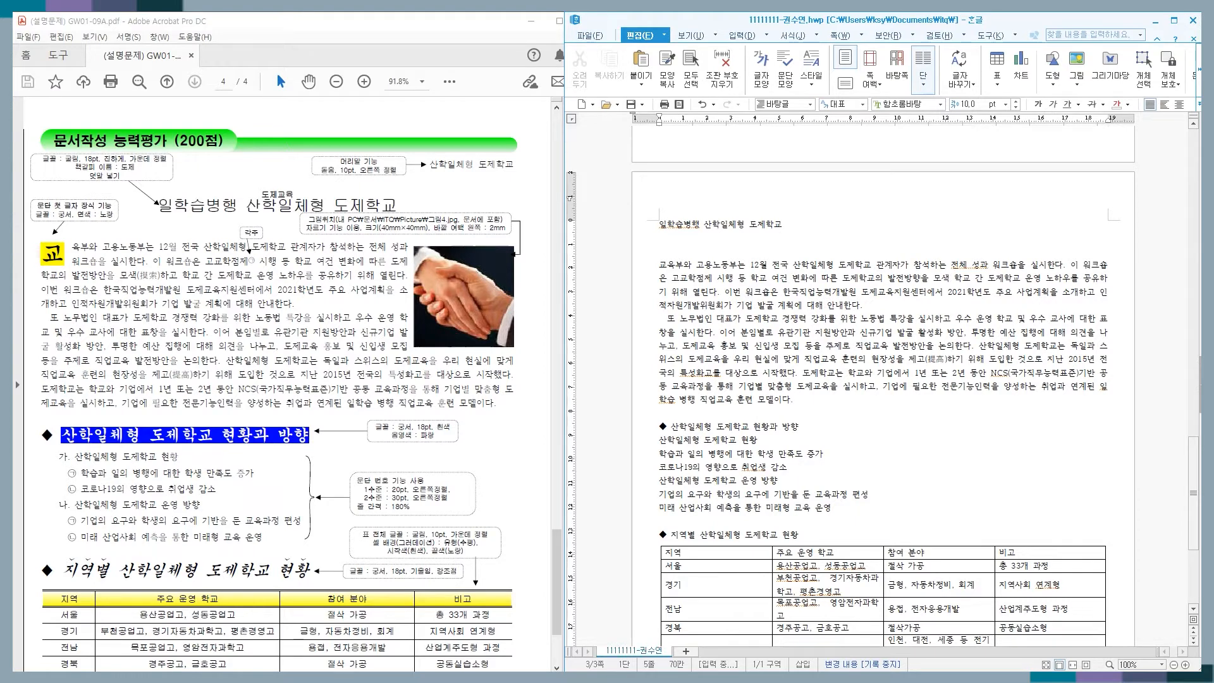
# Convert the word "모색" in the first body paragraph to the Hanja 摸索, using the 한글(漢字) input format
pyautogui.press('F9')
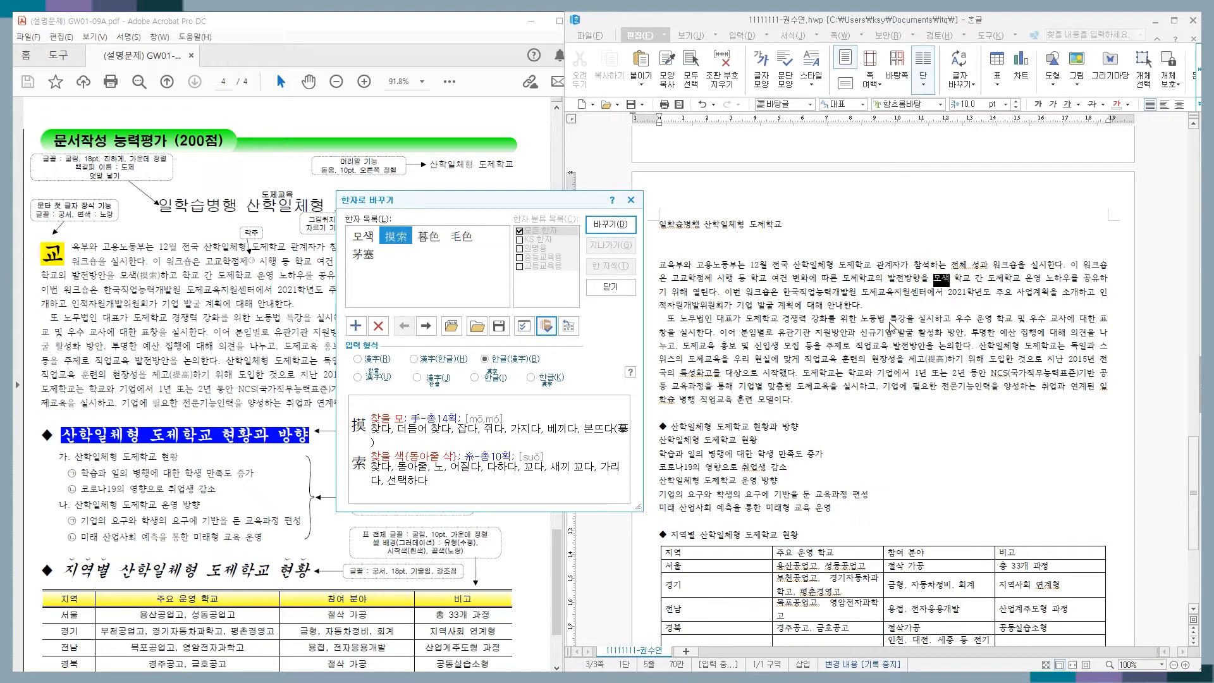
pyautogui.moveTo(444, 201); pyautogui.dragTo(457, 206)
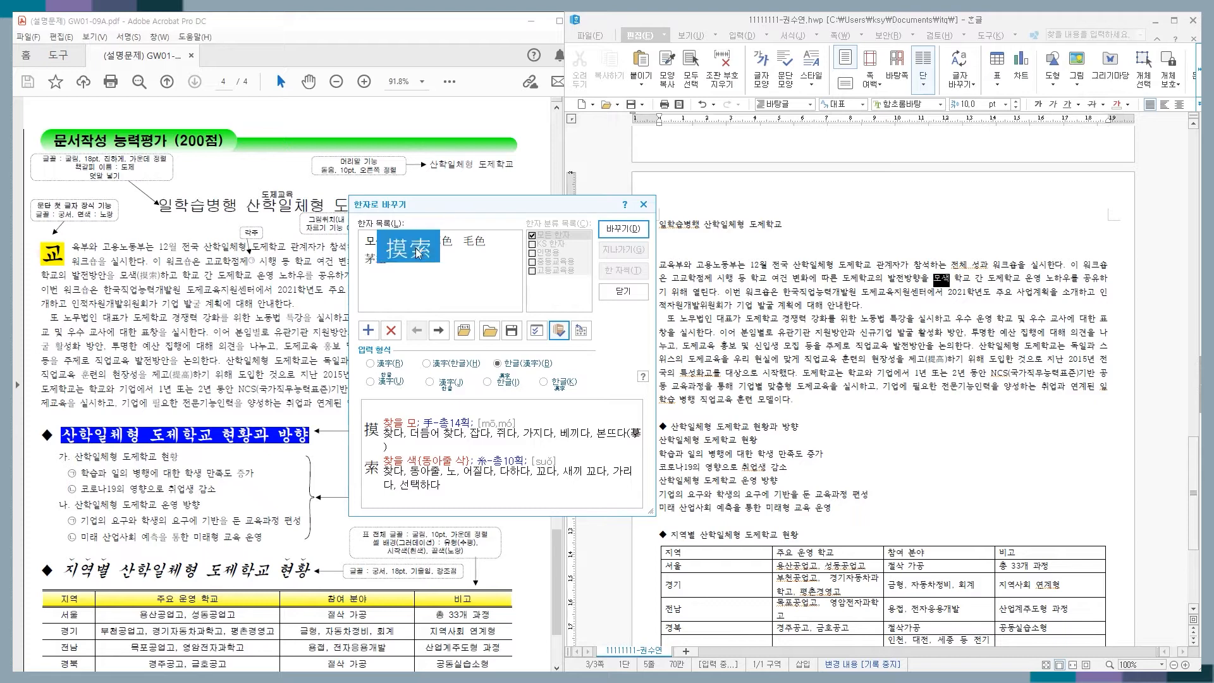
pyautogui.moveTo(412, 249)
pyautogui.moveTo(424, 205); pyautogui.dragTo(582, 224)
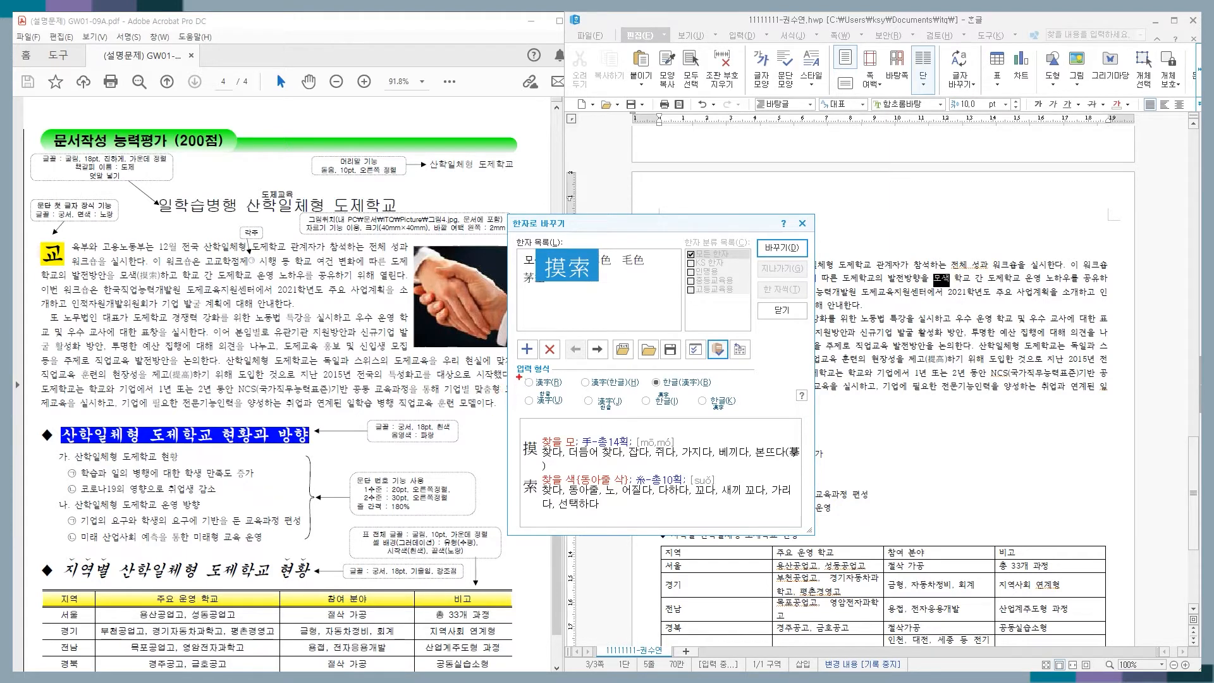
pyautogui.moveTo(519, 378)
pyautogui.mouseDown()
pyautogui.moveTo(571, 416)
pyautogui.moveTo(752, 416)
pyautogui.mouseUp()
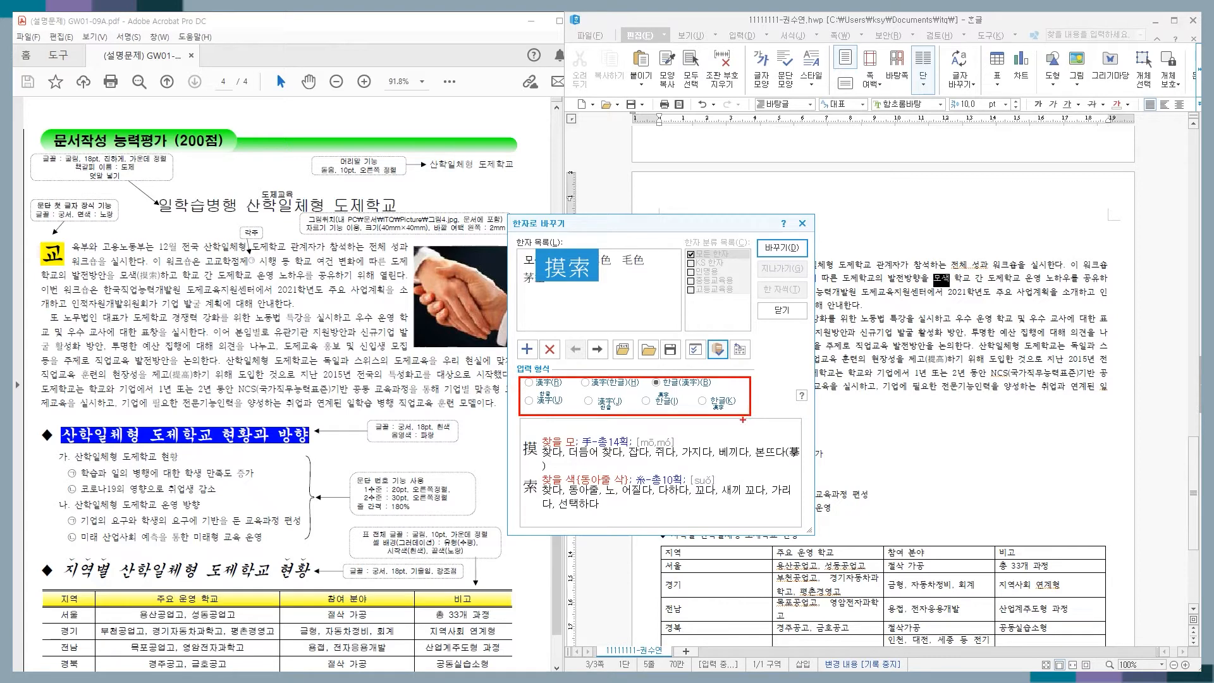
pyautogui.moveTo(522, 389)
pyautogui.mouseDown()
pyautogui.moveTo(721, 384)
pyautogui.moveTo(639, 373)
pyautogui.mouseUp()
pyautogui.press('Escape')
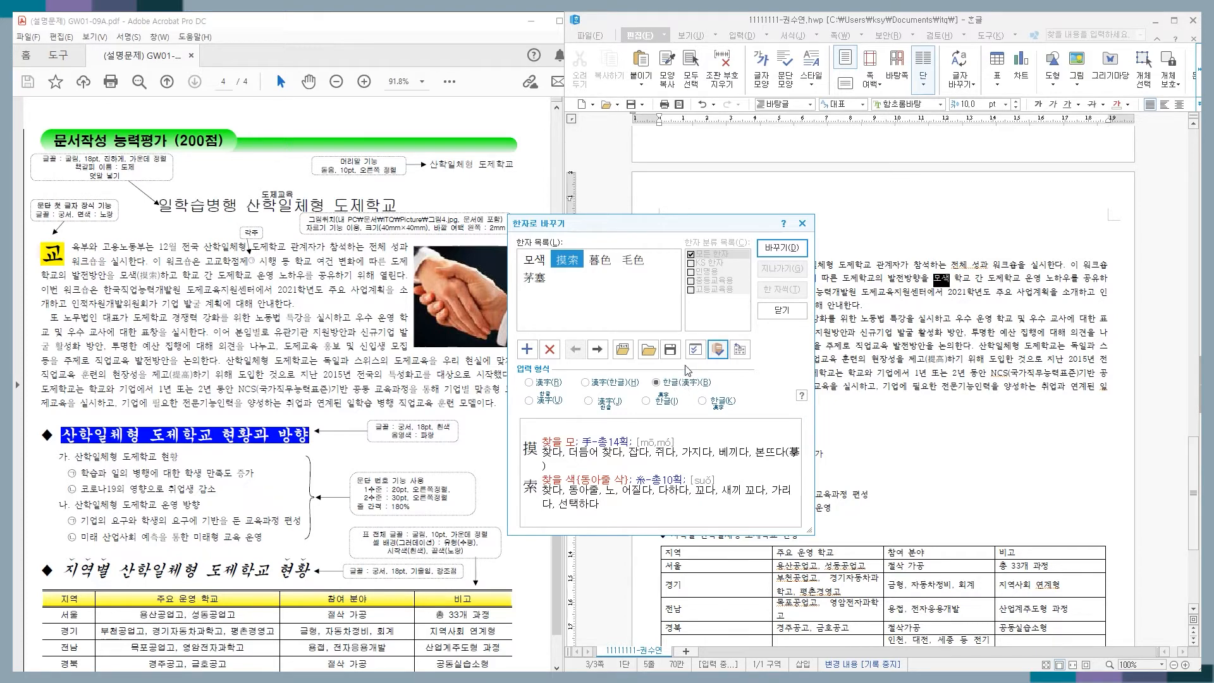
pyautogui.click(656, 383)
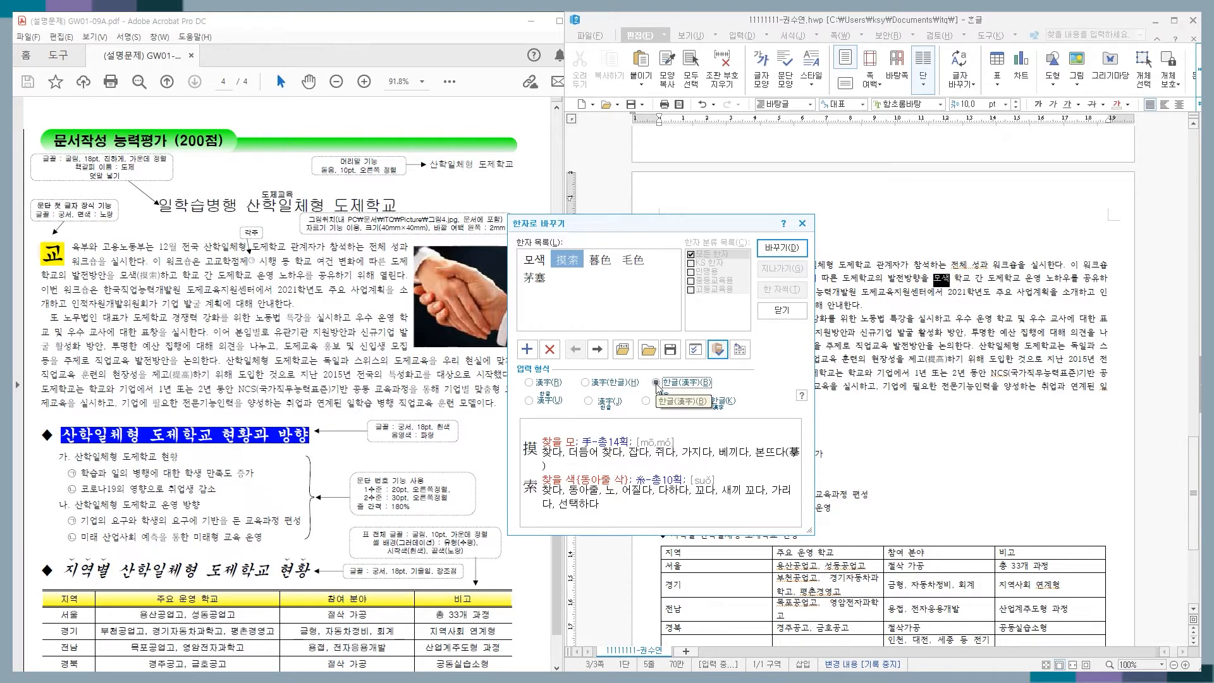
pyautogui.click(780, 248)
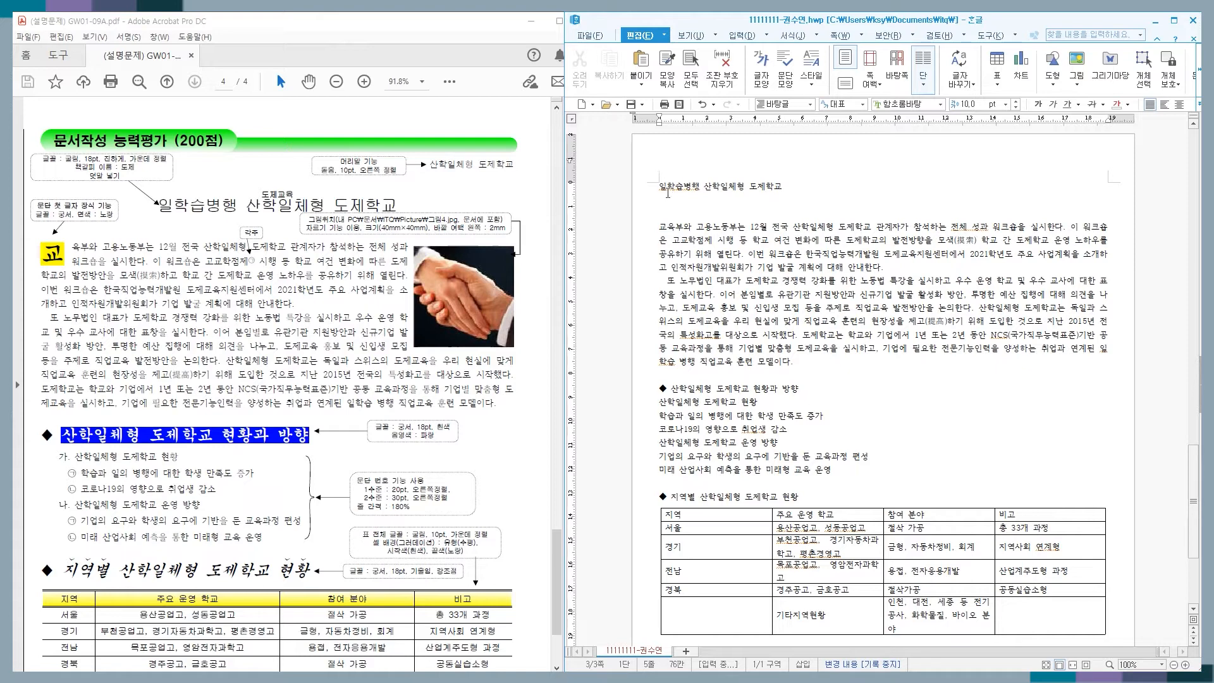
# Examine the callout in the PDF that specifies the title's font, alignment, bookmark name and ruby text
pyautogui.moveTo(62, 162); pyautogui.dragTo(165, 162)
pyautogui.click(76, 175)
pyautogui.moveTo(133, 171)
pyautogui.mouseDown()
pyautogui.moveTo(124, 162)
pyautogui.moveTo(135, 166)
pyautogui.moveTo(103, 189)
pyautogui.moveTo(96, 178)
pyautogui.moveTo(120, 183)
pyautogui.mouseUp()
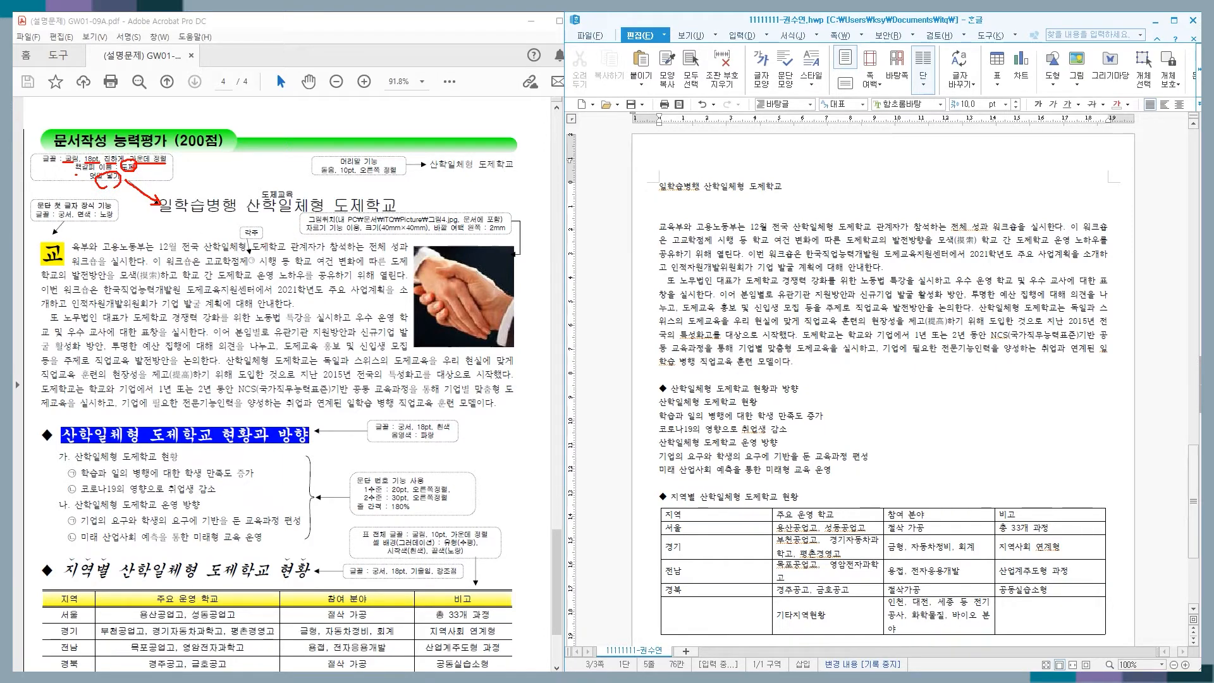
pyautogui.press('Escape')
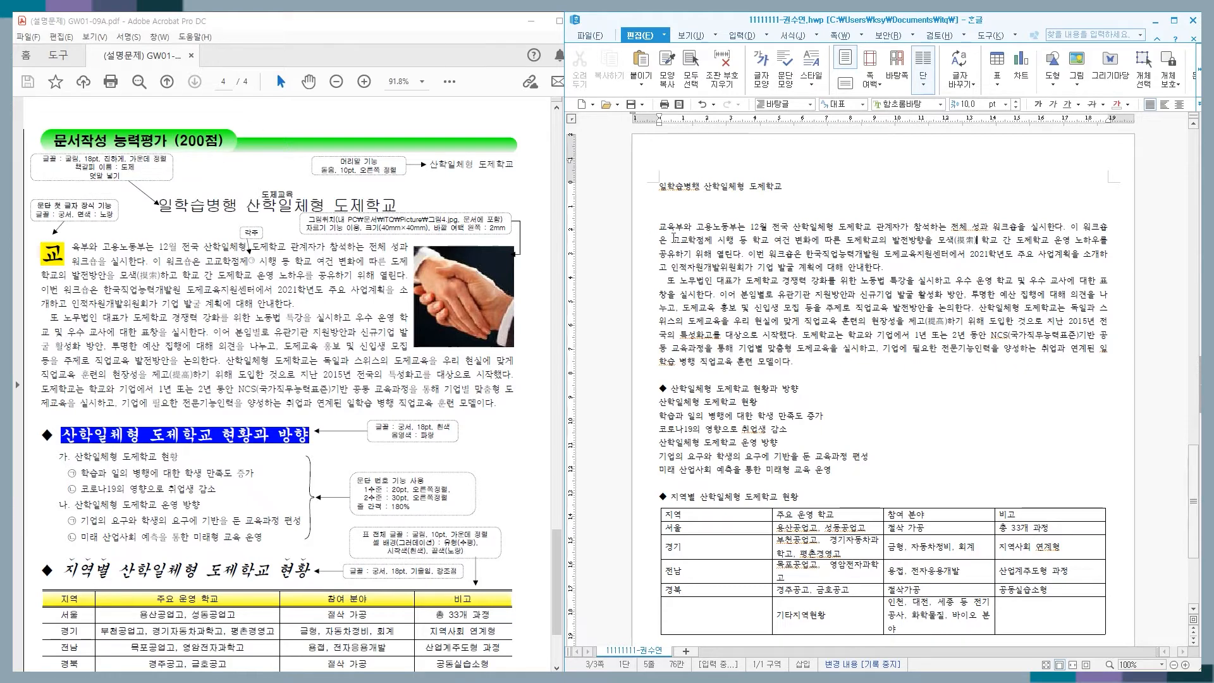
# Set the title "일학습병행 산학일체형 도제학교" to the 굴림 font at 18 pt
pyautogui.click(642, 188)
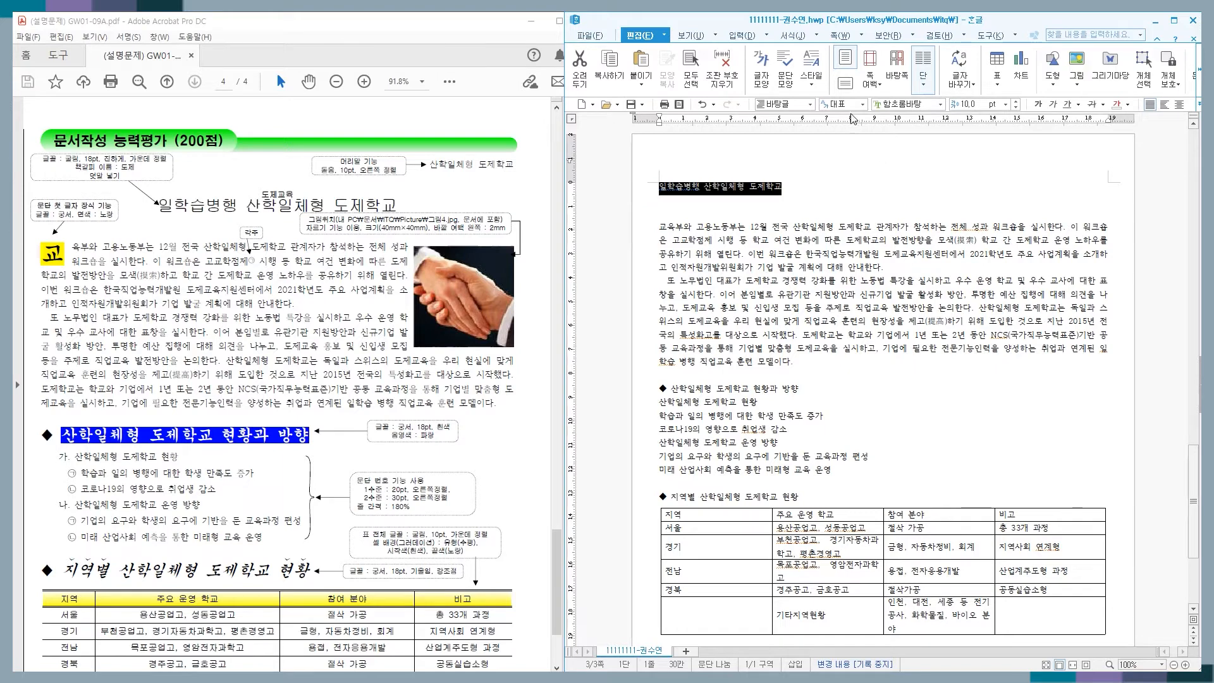
pyautogui.click(917, 104)
pyautogui.write('굴림')
pyautogui.press('Return')
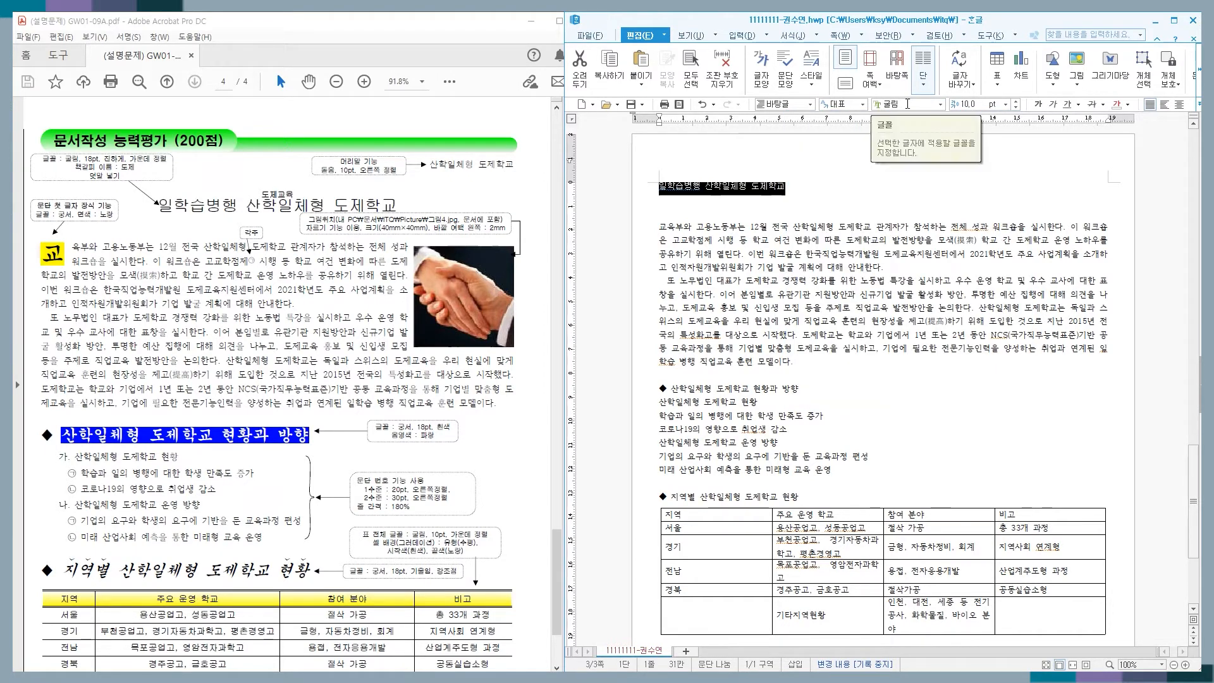
pyautogui.click(981, 104)
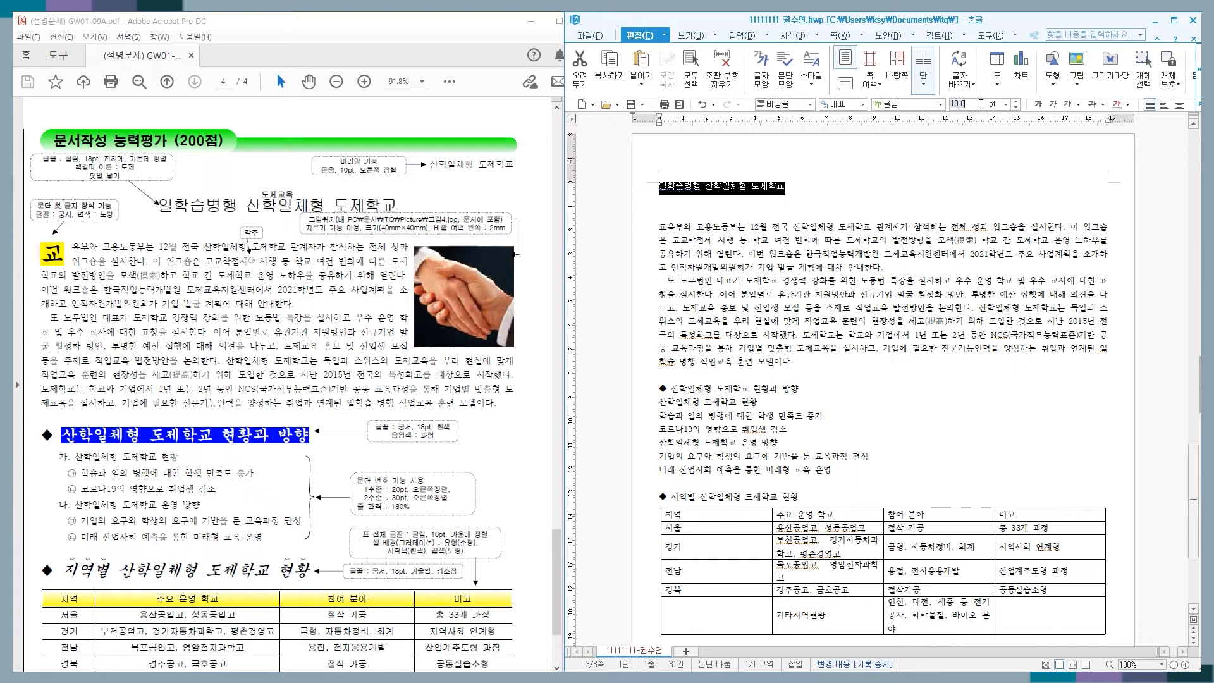
pyautogui.write('18')
pyautogui.press('Return')
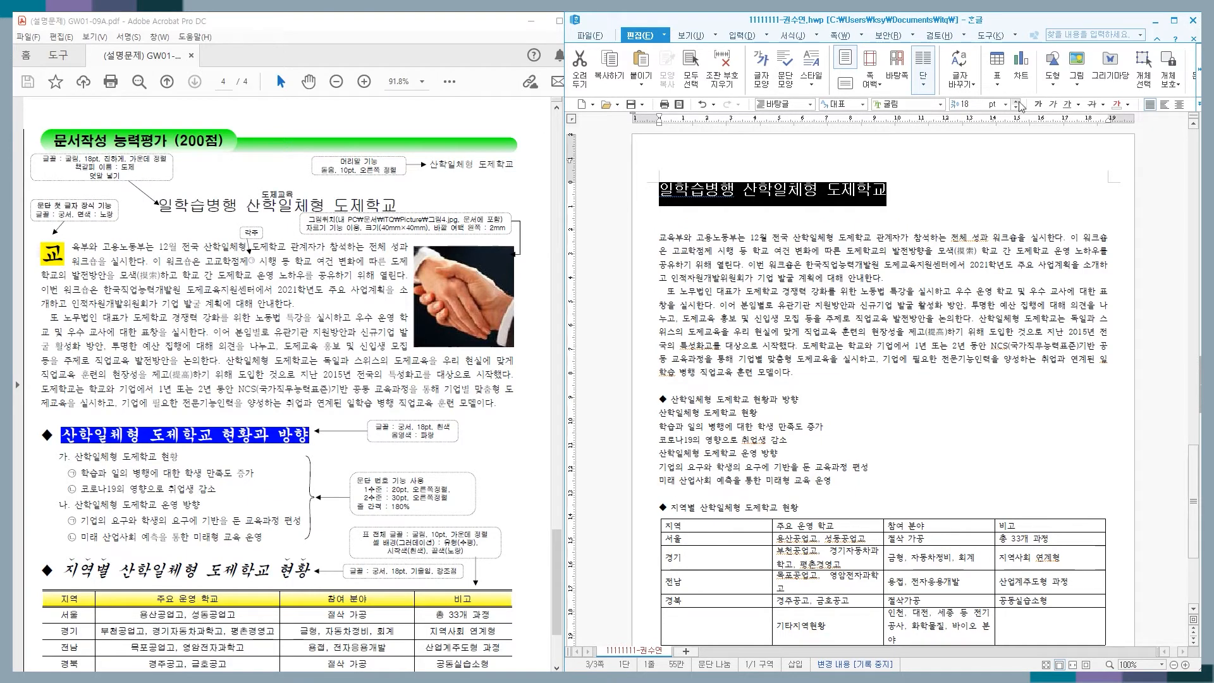
# Centre the title line and make it bold
pyautogui.click(1178, 105)
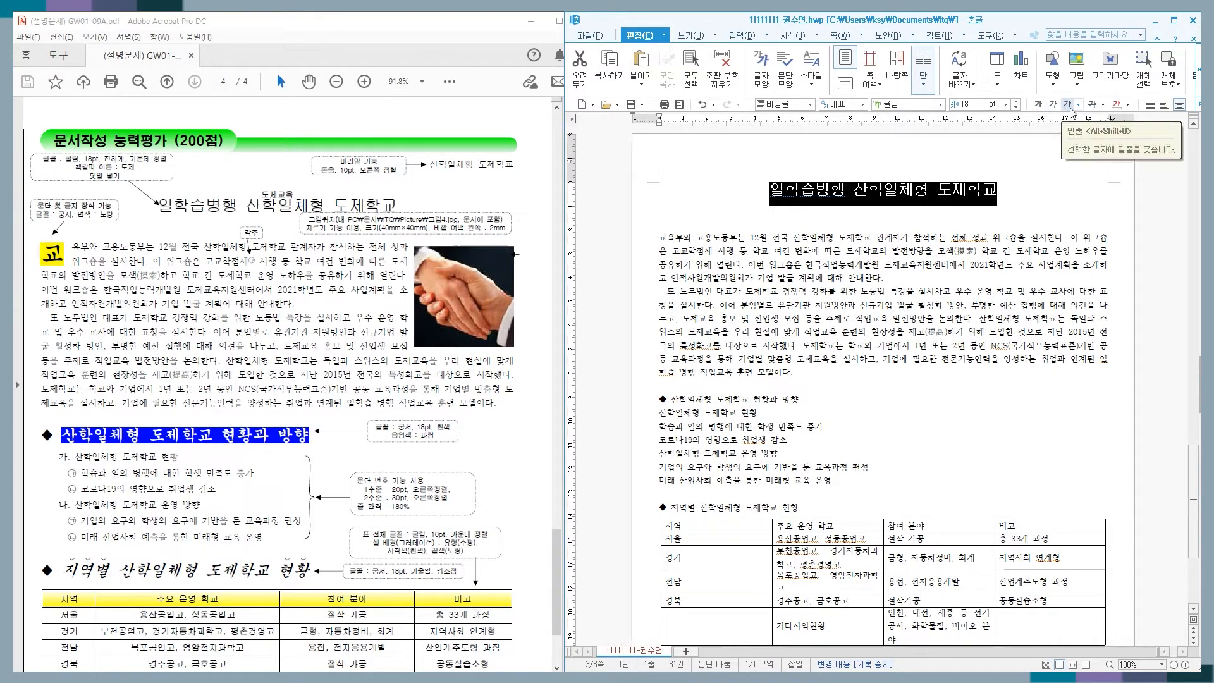
pyautogui.click(1038, 104)
pyautogui.click(875, 191)
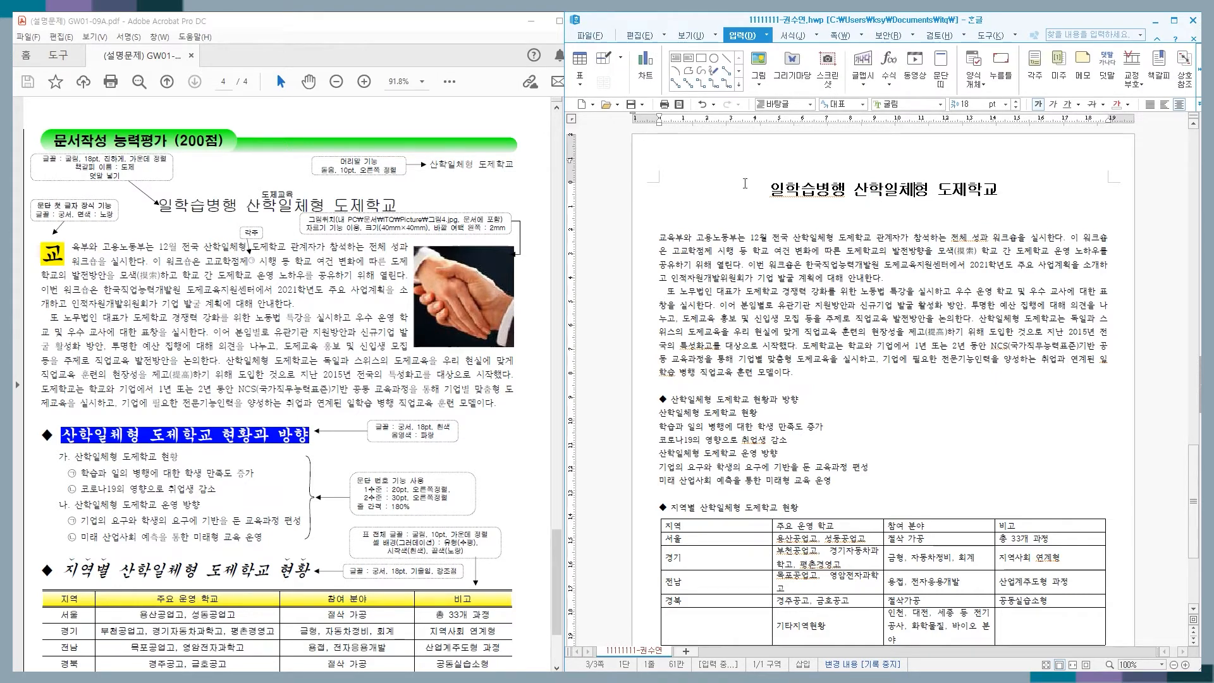
pyautogui.click(740, 169)
pyautogui.moveTo(153, 195)
pyautogui.mouseDown()
pyautogui.moveTo(168, 219)
pyautogui.moveTo(411, 221)
pyautogui.mouseUp()
pyautogui.moveTo(268, 197); pyautogui.dragTo(292, 191)
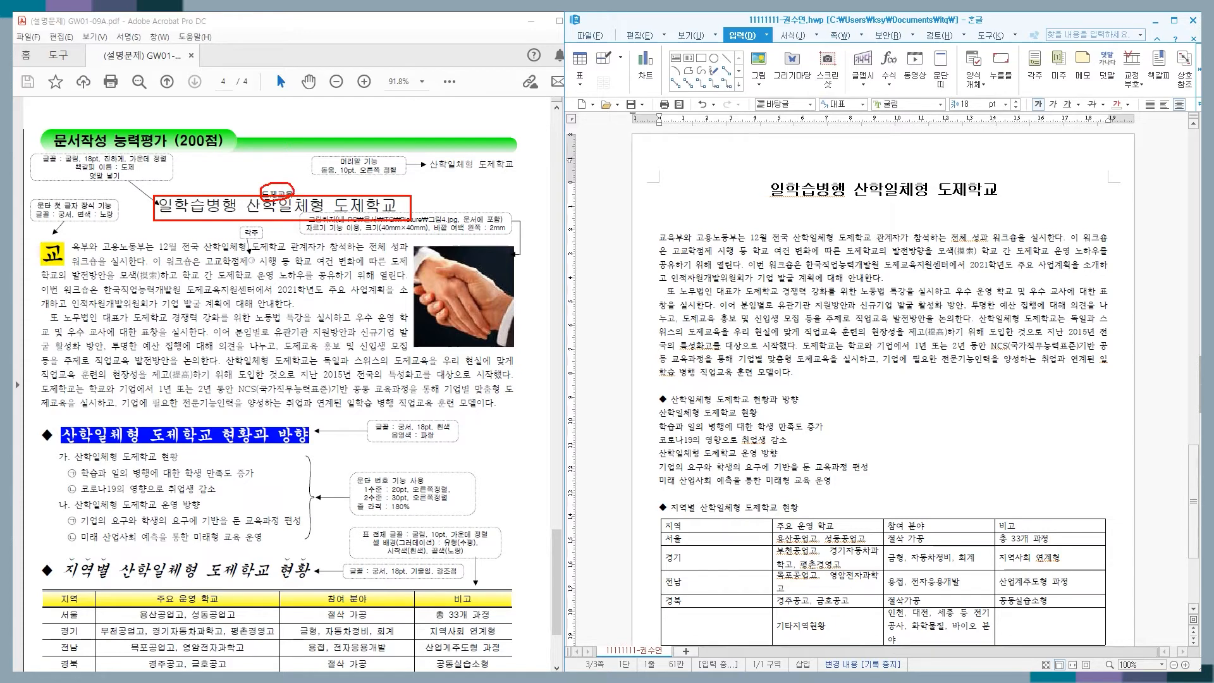
pyautogui.press('Escape')
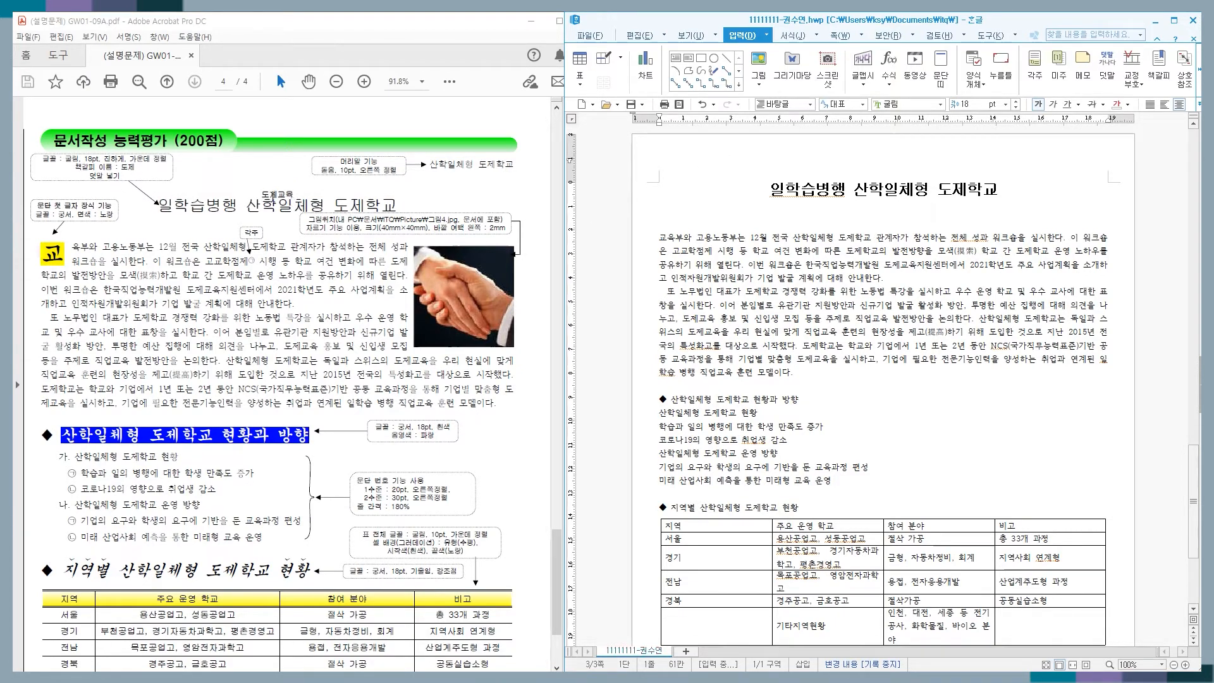
# Add the ruby text (덧말) "도제교육" above the whole title line
pyautogui.moveTo(767, 188); pyautogui.dragTo(1033, 186)
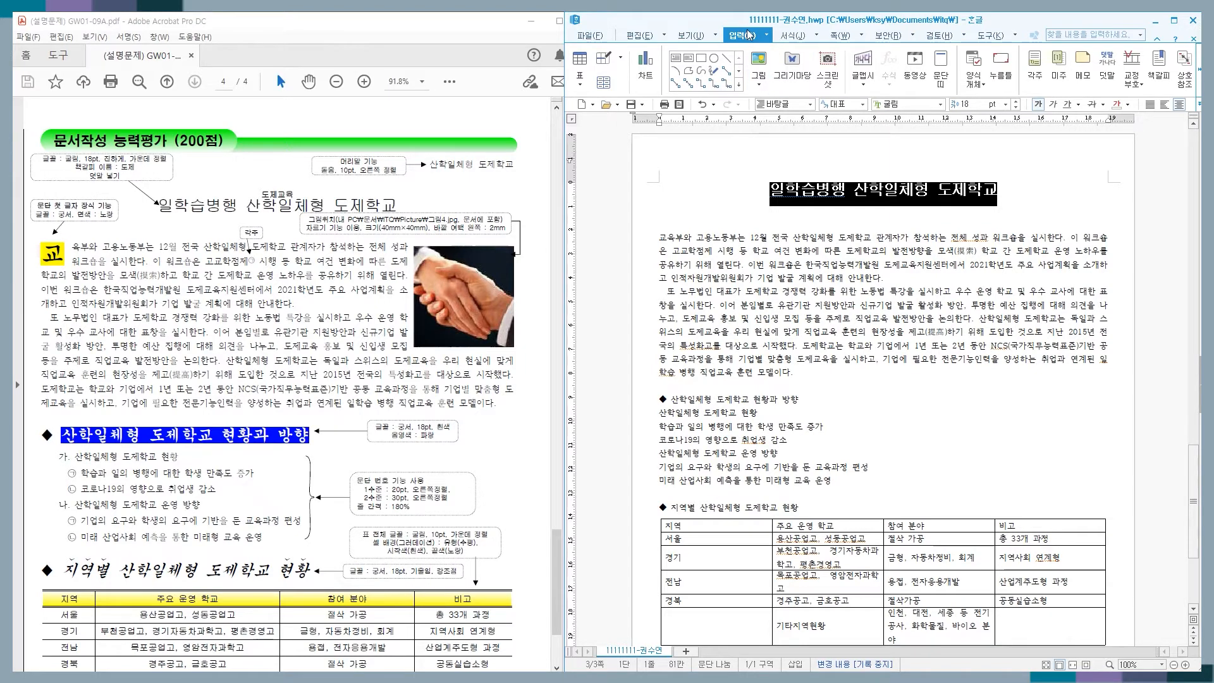
pyautogui.click(767, 35)
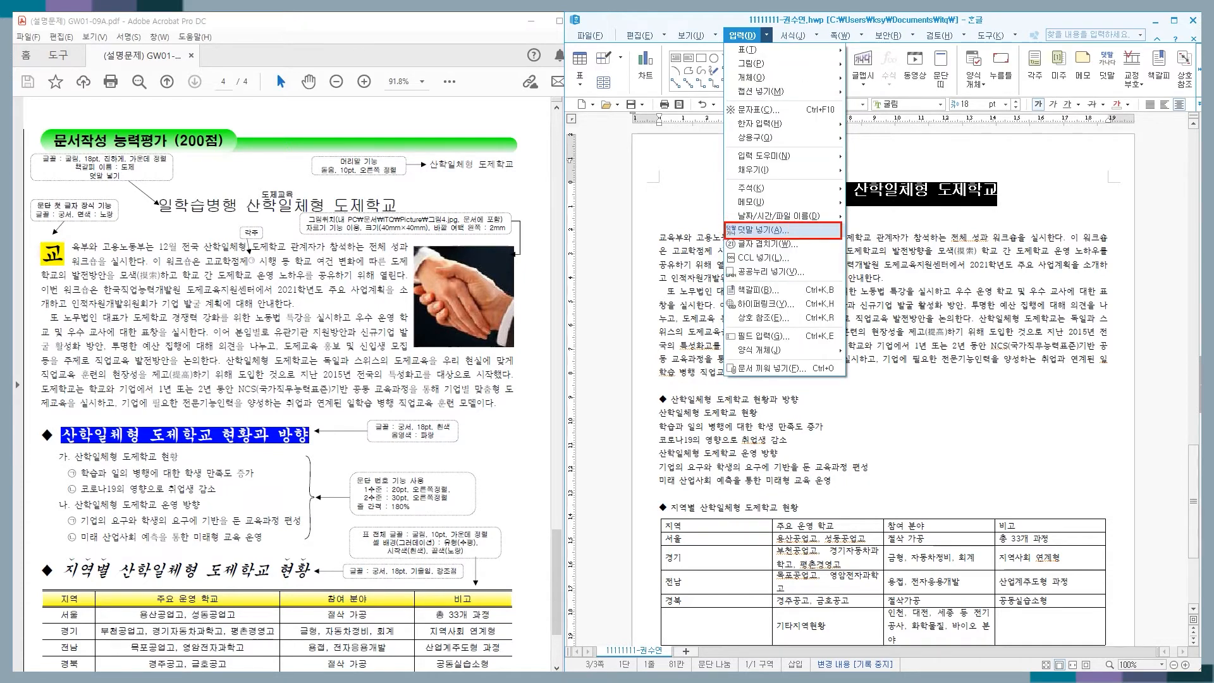
pyautogui.moveTo(748, 26)
pyautogui.mouseDown()
pyautogui.moveTo(752, 39)
pyautogui.moveTo(725, 32)
pyautogui.moveTo(746, 25)
pyautogui.mouseUp()
pyautogui.moveTo(590, 48)
pyautogui.mouseDown()
pyautogui.moveTo(952, 100)
pyautogui.moveTo(1188, 100)
pyautogui.mouseUp()
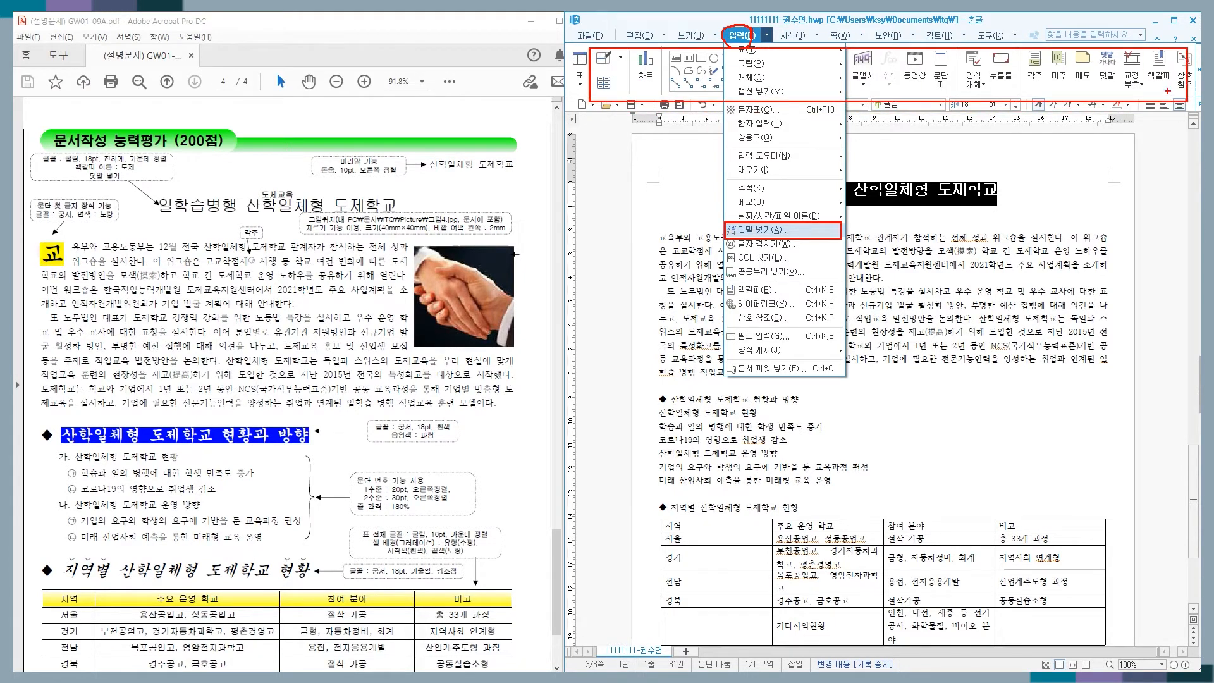
pyautogui.moveTo(1108, 89)
pyautogui.mouseDown()
pyautogui.moveTo(1091, 58)
pyautogui.moveTo(1127, 70)
pyautogui.moveTo(1116, 95)
pyautogui.mouseUp()
pyautogui.press('Escape')
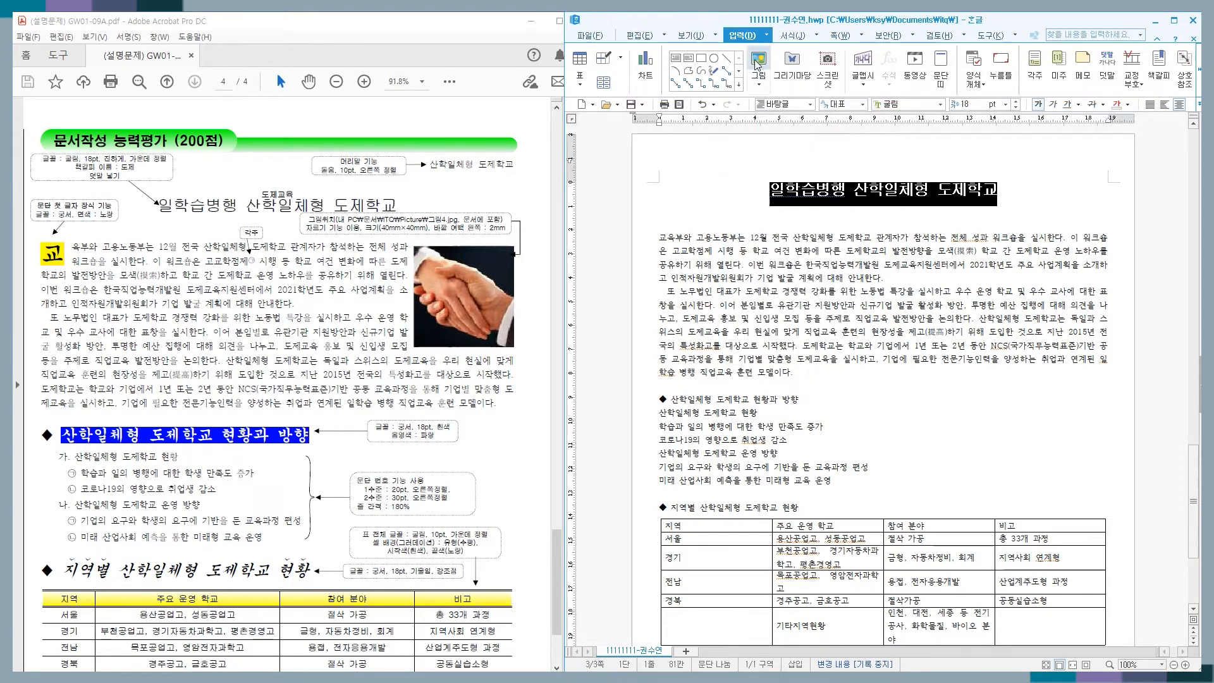
pyautogui.click(1123, 63)
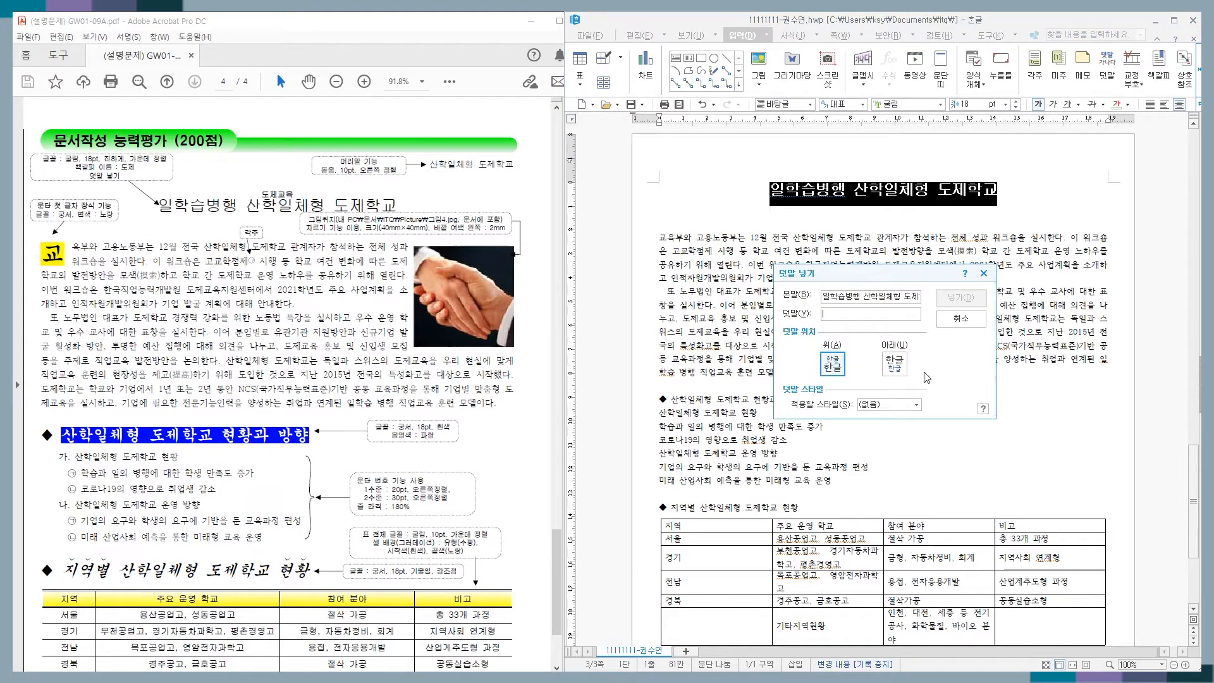
pyautogui.moveTo(850, 272); pyautogui.dragTo(798, 250)
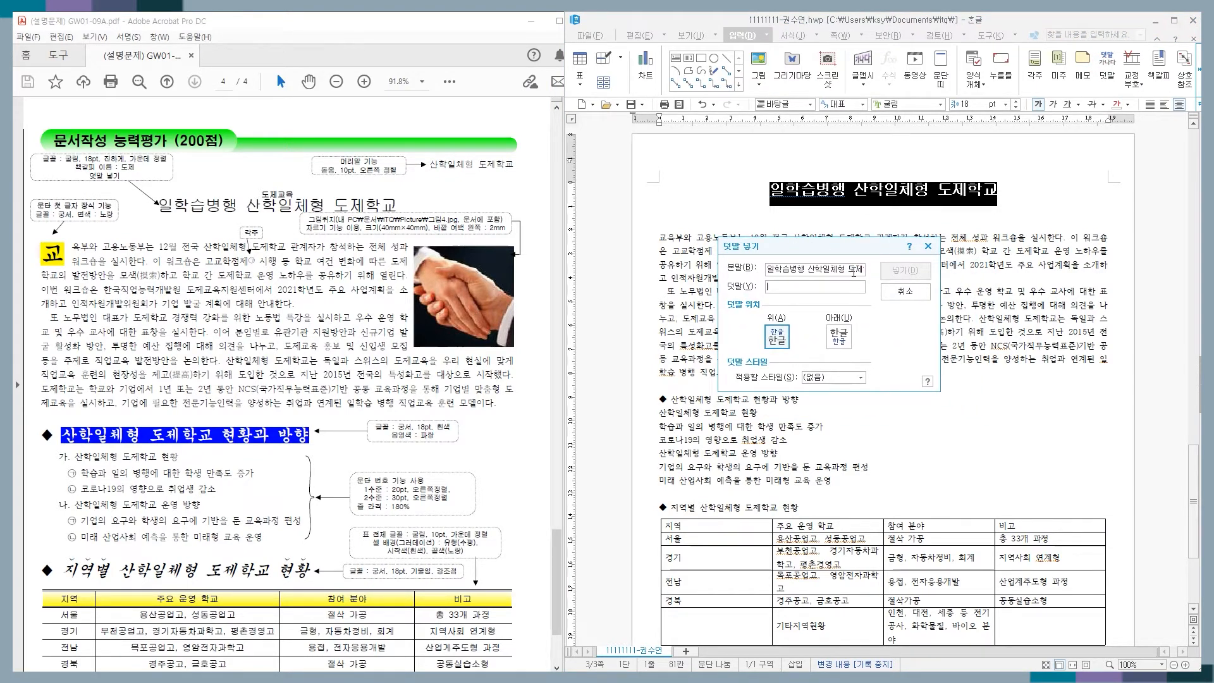
pyautogui.click(772, 286)
pyautogui.write('도제교육')
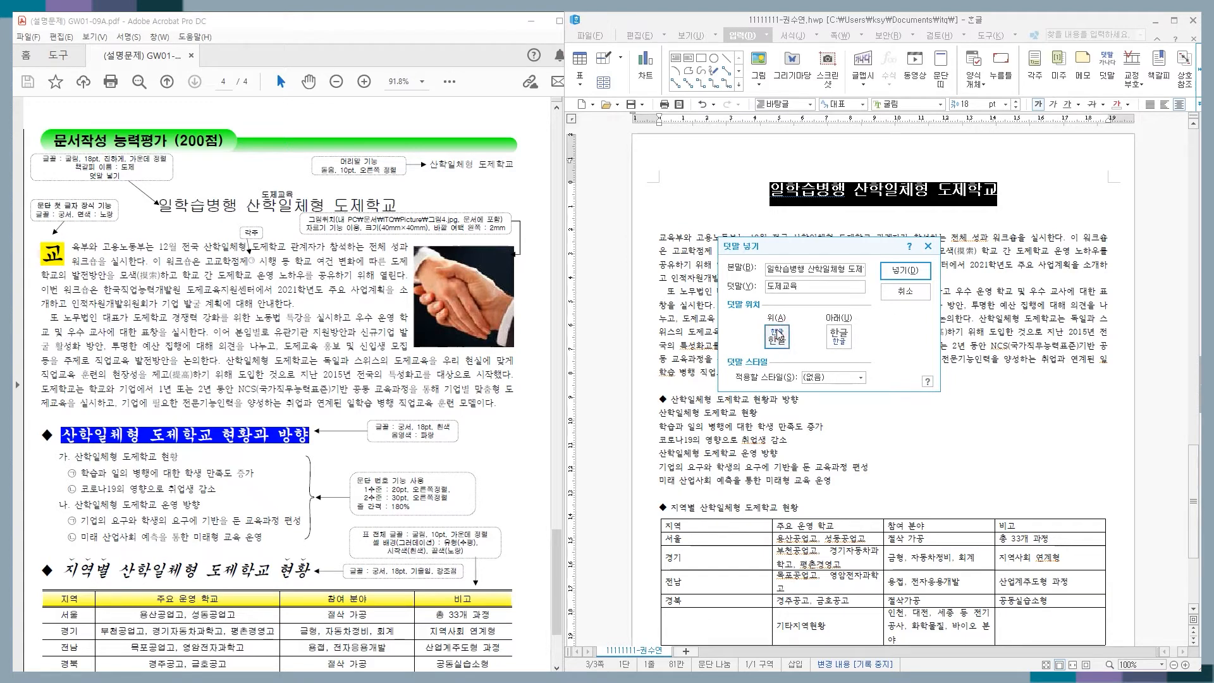
pyautogui.click(906, 274)
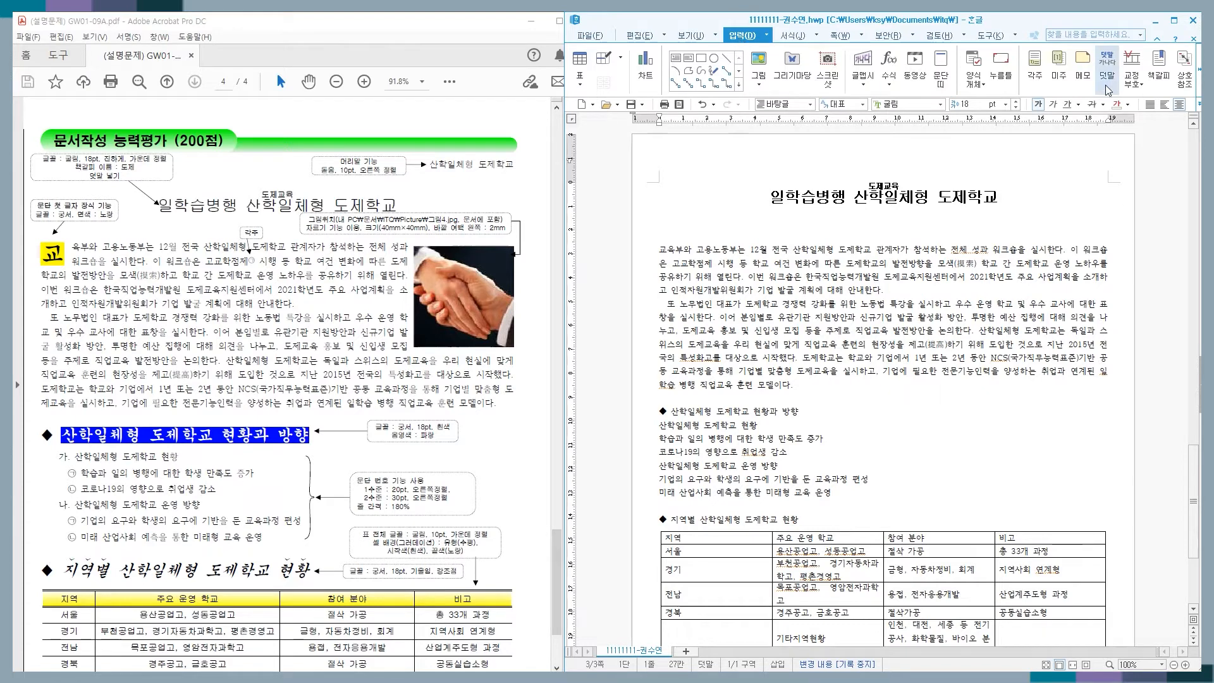
# Insert a bookmark named "도제" at the title
pyautogui.click(1162, 79)
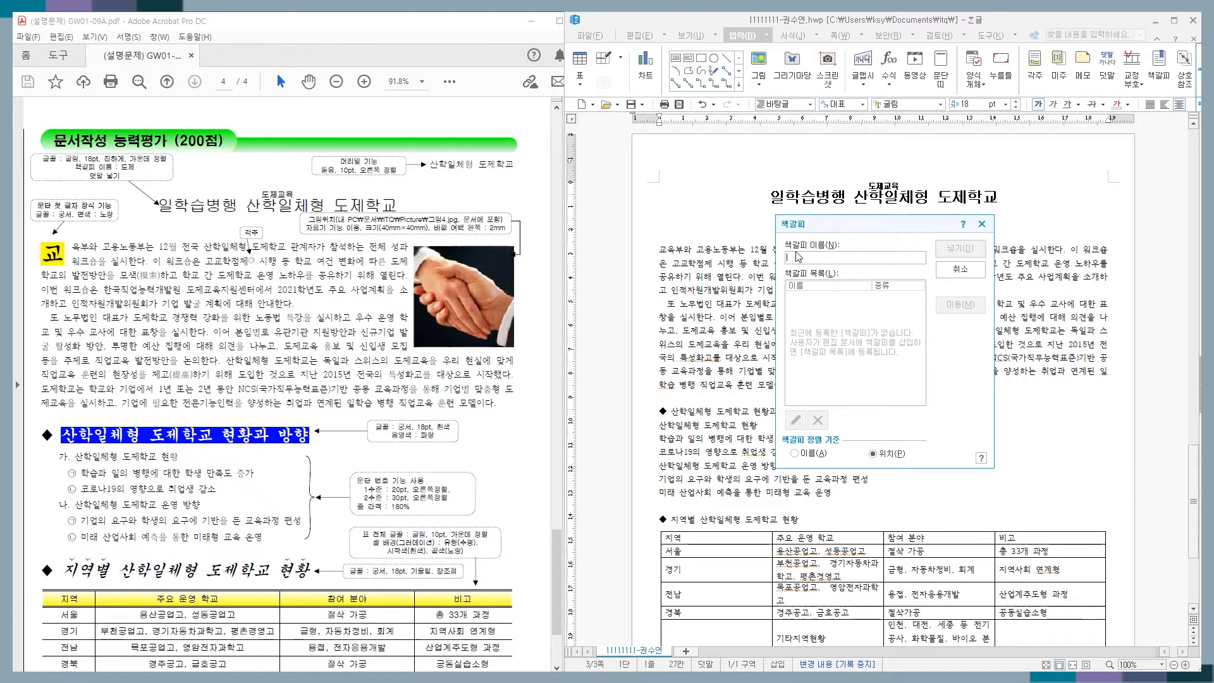
pyautogui.write('도제')
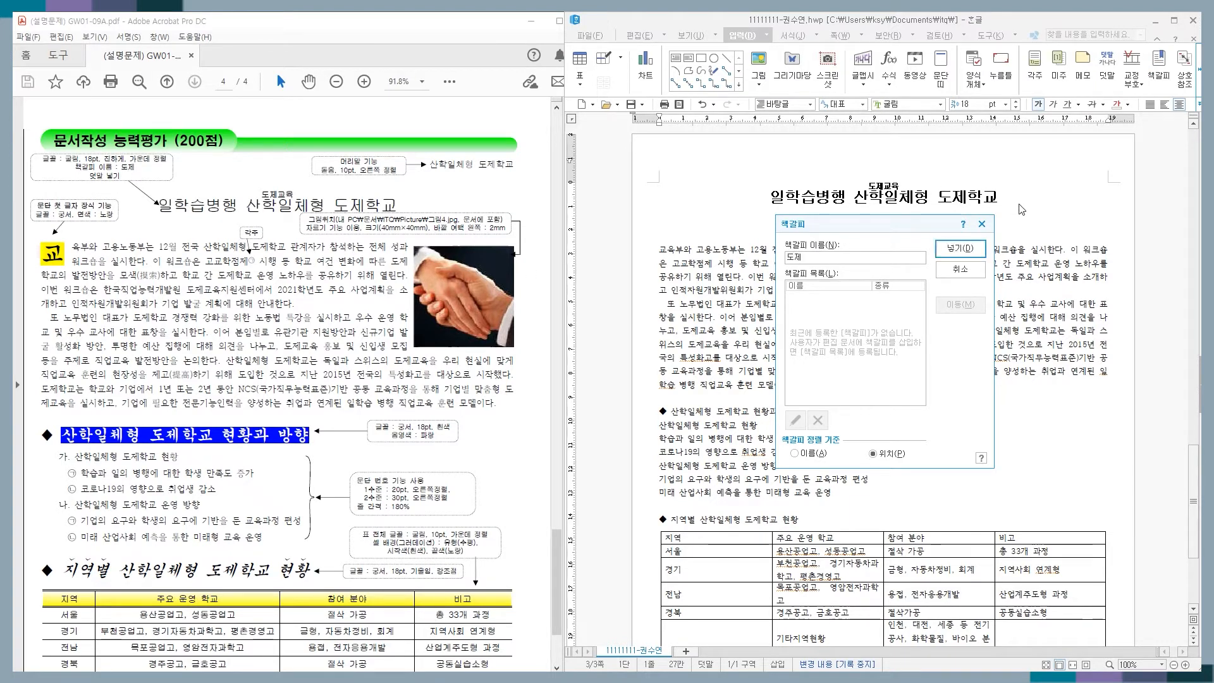
pyautogui.click(968, 250)
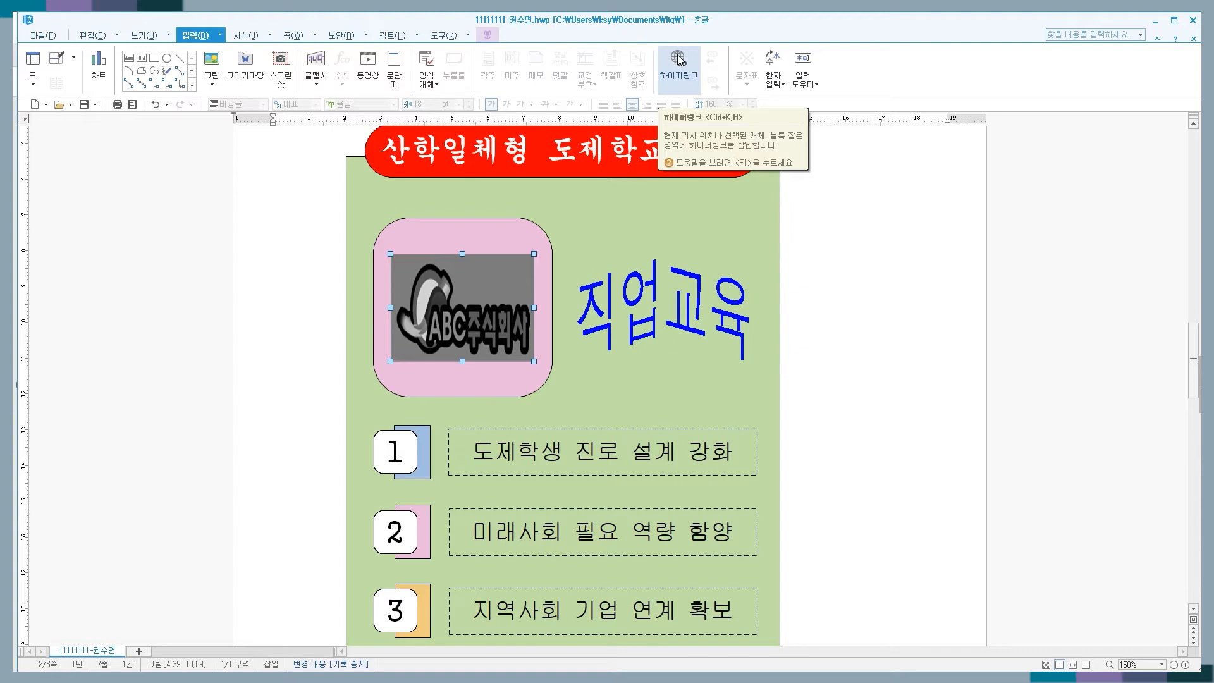
# Add a hyperlink from the ABC주식회사 logo picture on page 2 to the "도제" bookmark in the current document
pyautogui.click(671, 74)
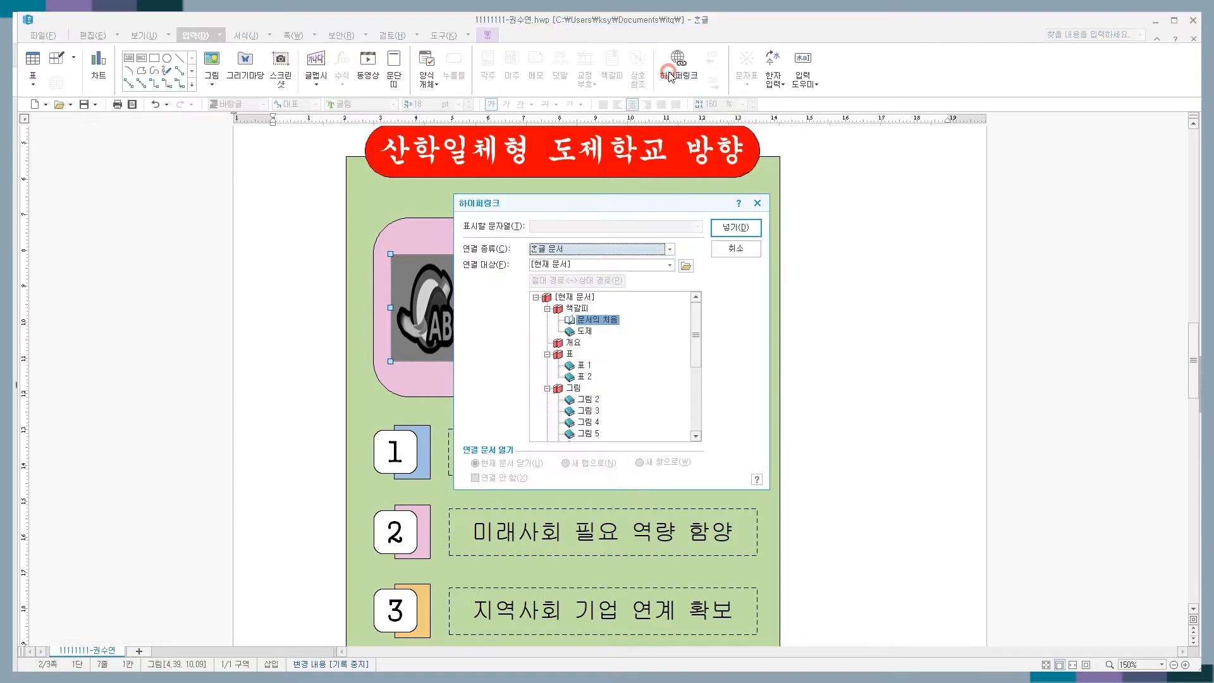
pyautogui.moveTo(598, 203); pyautogui.dragTo(852, 210)
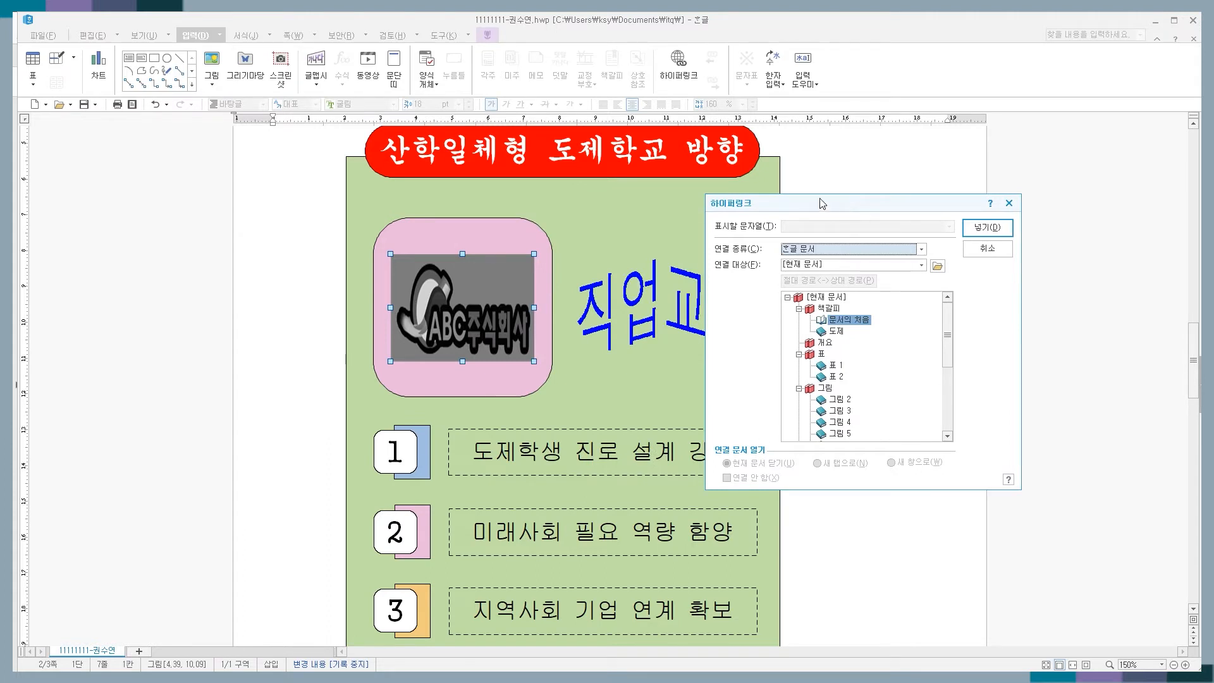
pyautogui.click(837, 331)
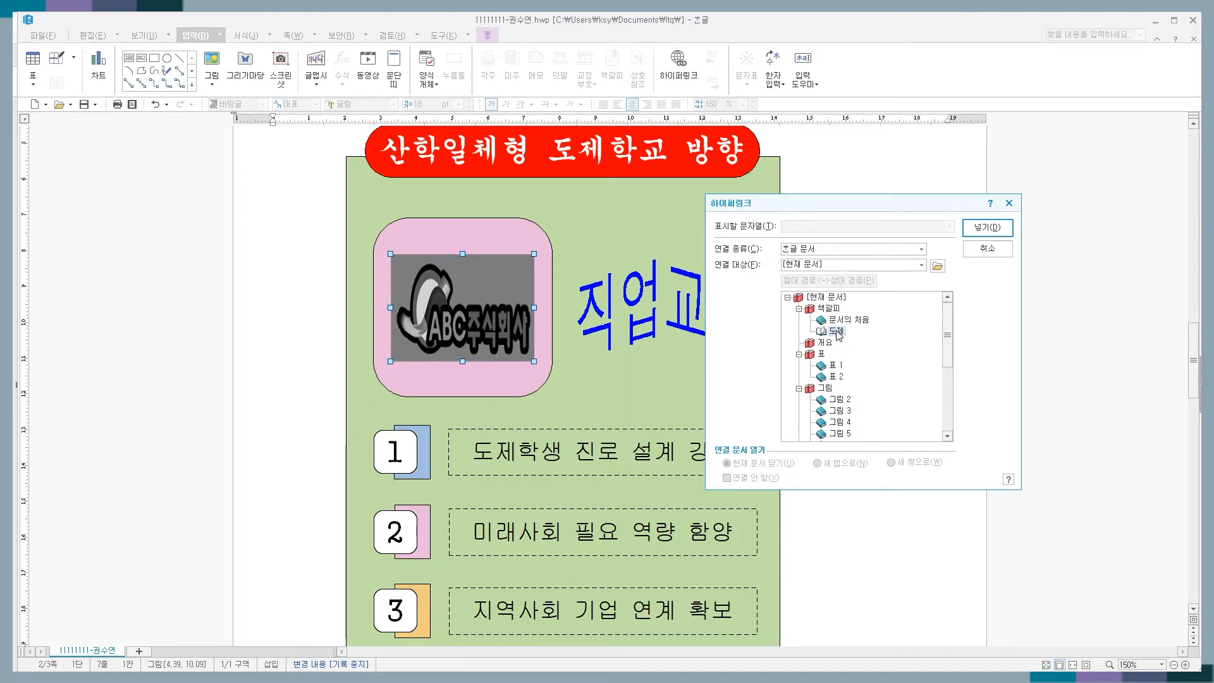
pyautogui.click(988, 227)
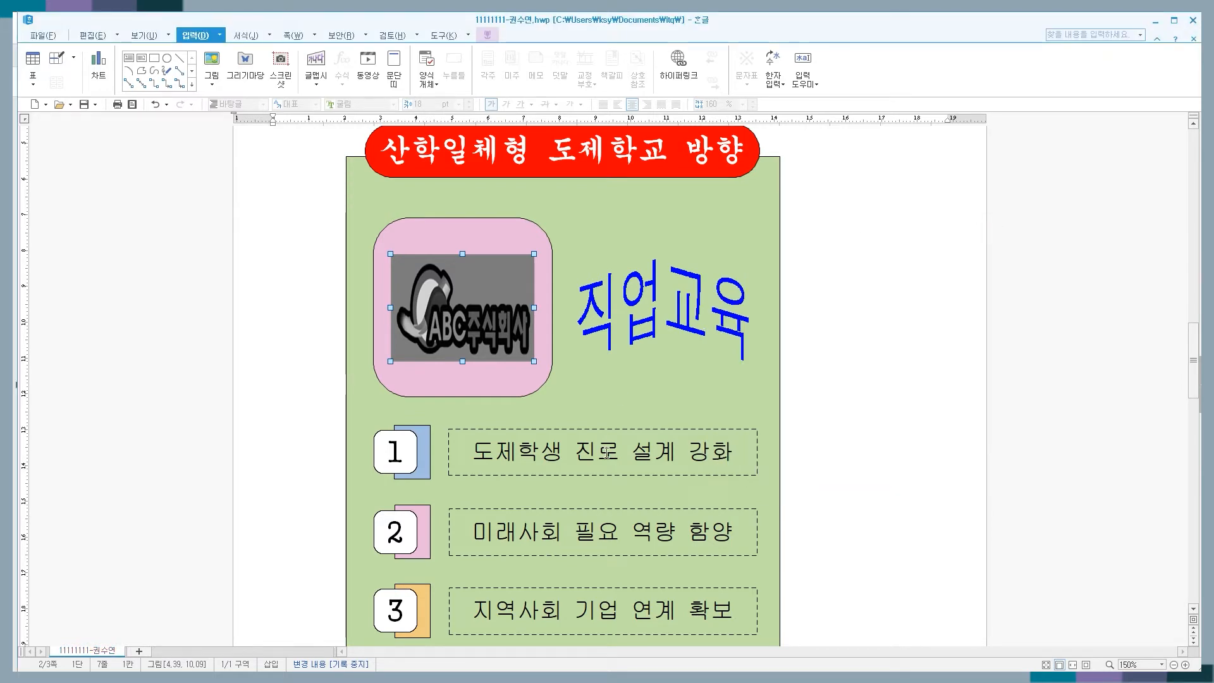
pyautogui.scroll(-10, 675, 447)
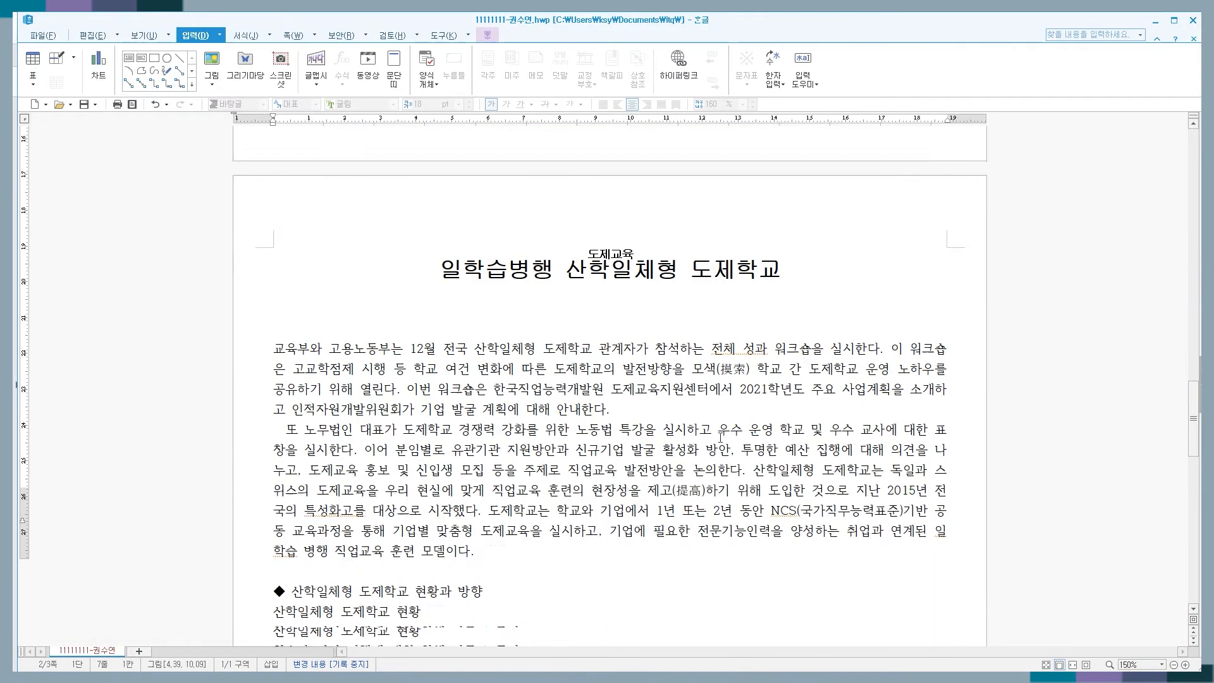
pyautogui.scroll(-5, 721, 437)
pyautogui.scroll(5, 722, 437)
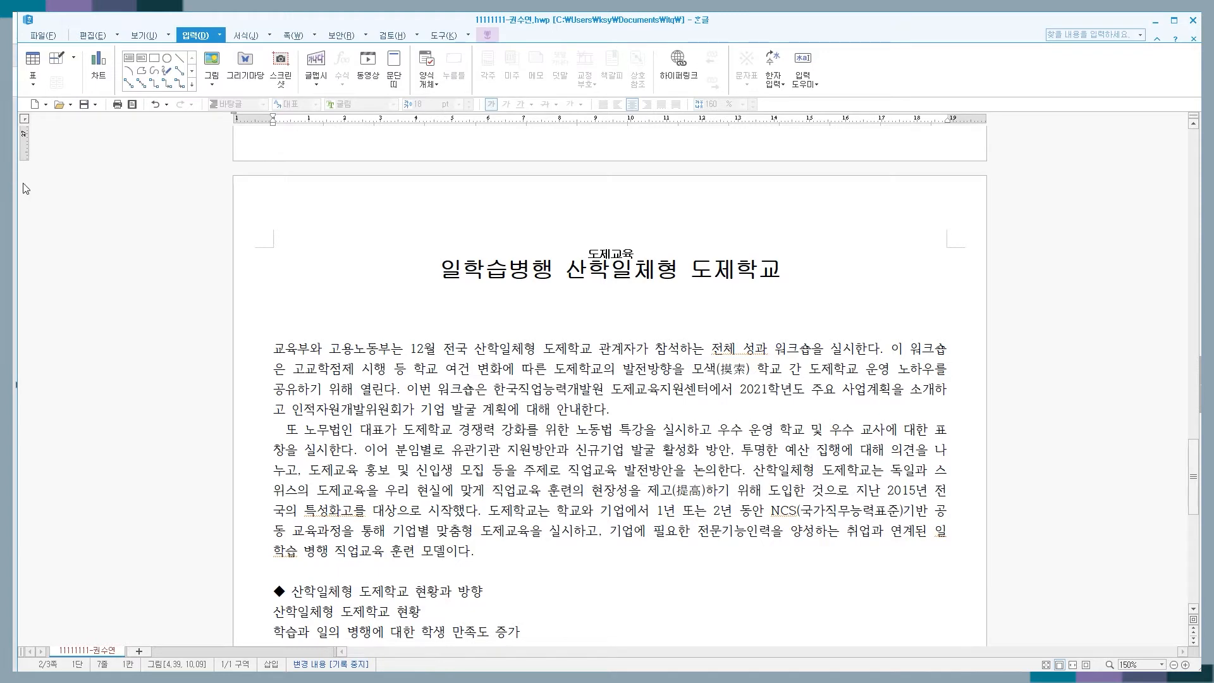
pyautogui.click(73, 200)
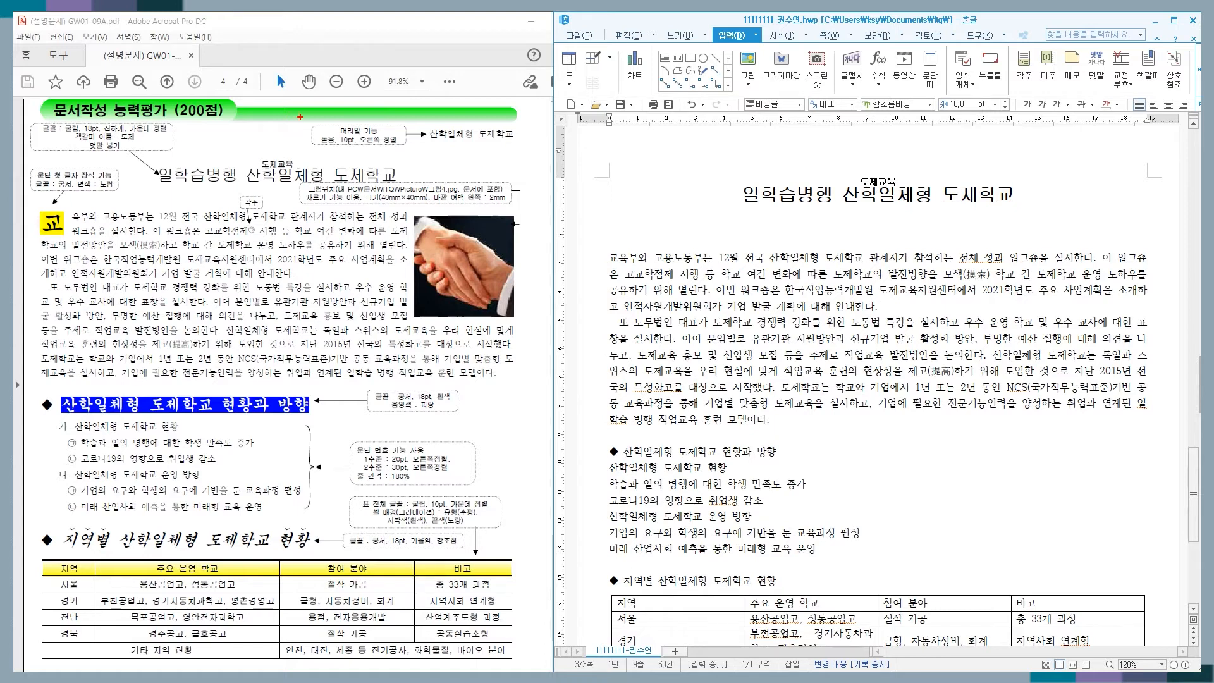
pyautogui.moveTo(300, 117); pyautogui.dragTo(423, 154)
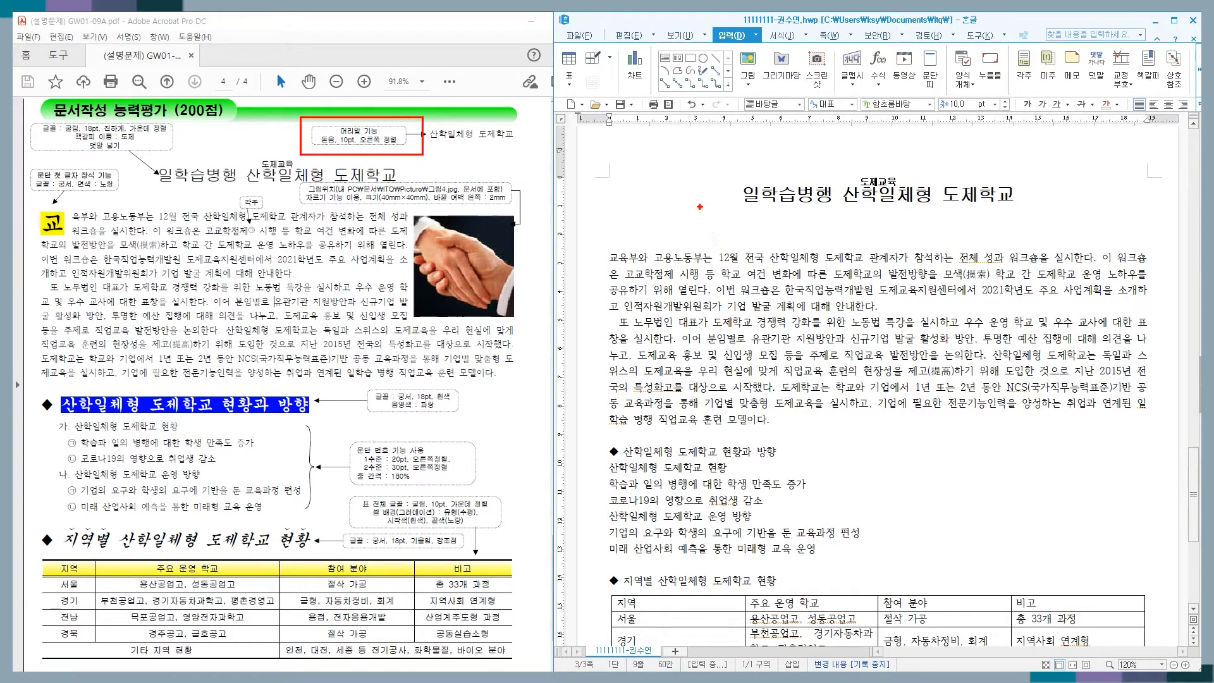
pyautogui.press('Escape')
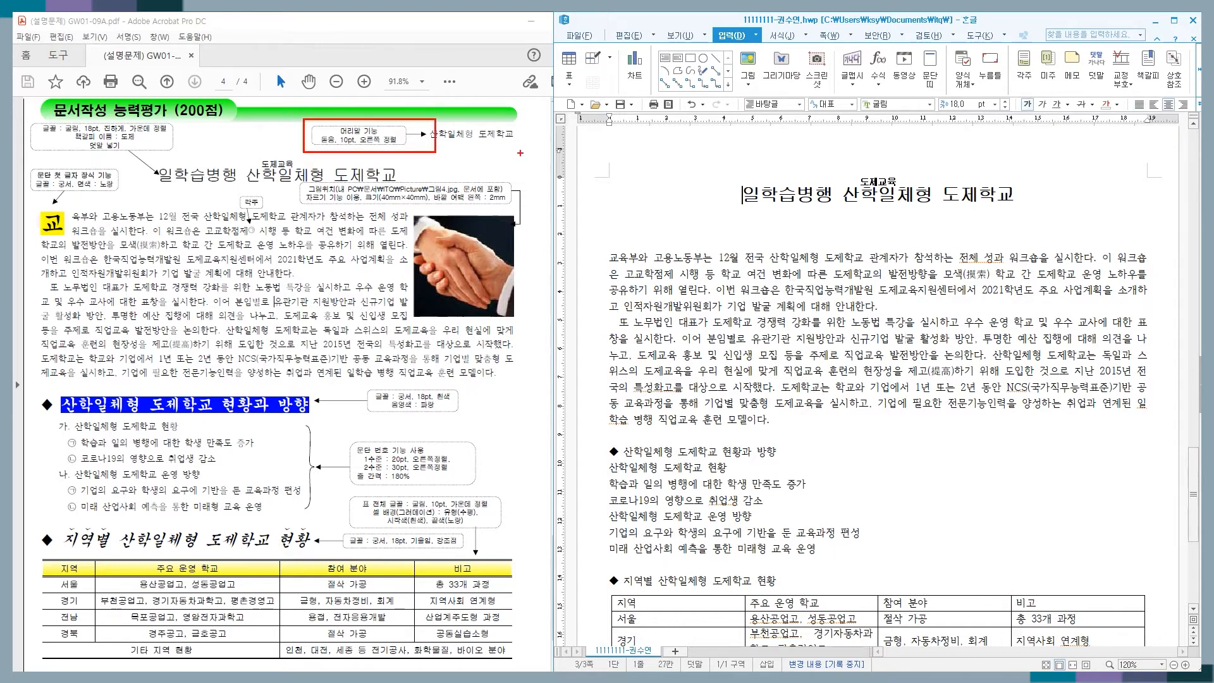
pyautogui.moveTo(1103, 140)
pyautogui.mouseDown()
pyautogui.moveTo(1034, 156)
pyautogui.moveTo(1145, 148)
pyautogui.moveTo(1017, 142)
pyautogui.mouseUp()
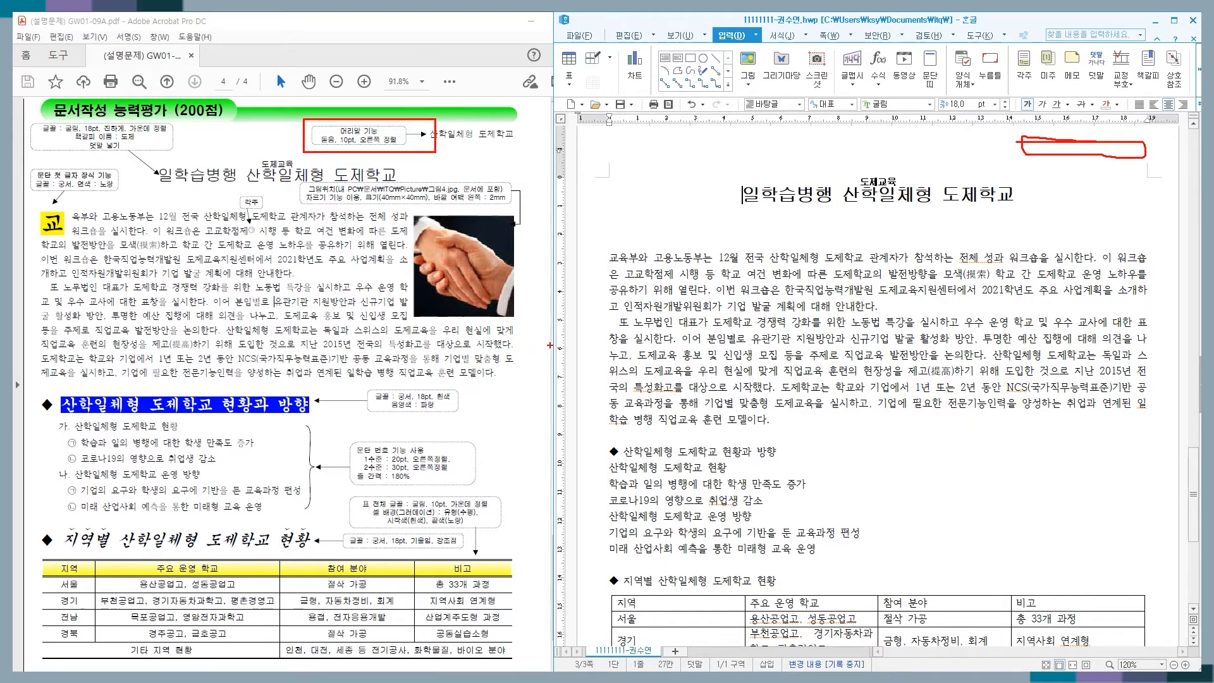
pyautogui.press('Escape')
pyautogui.click(693, 257)
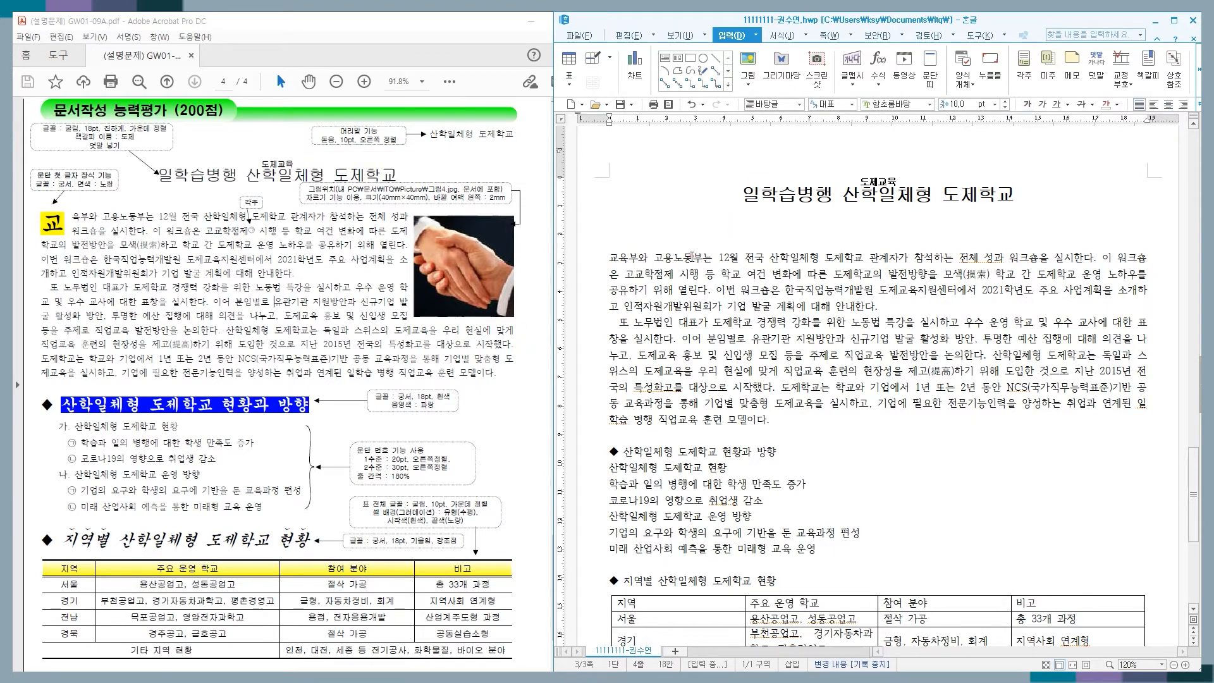
pyautogui.click(694, 311)
# Create a header (머리말) for both pages (양 쪽) with no preset layout, containing the text "산학일체형 도제학교"
pyautogui.click(748, 199)
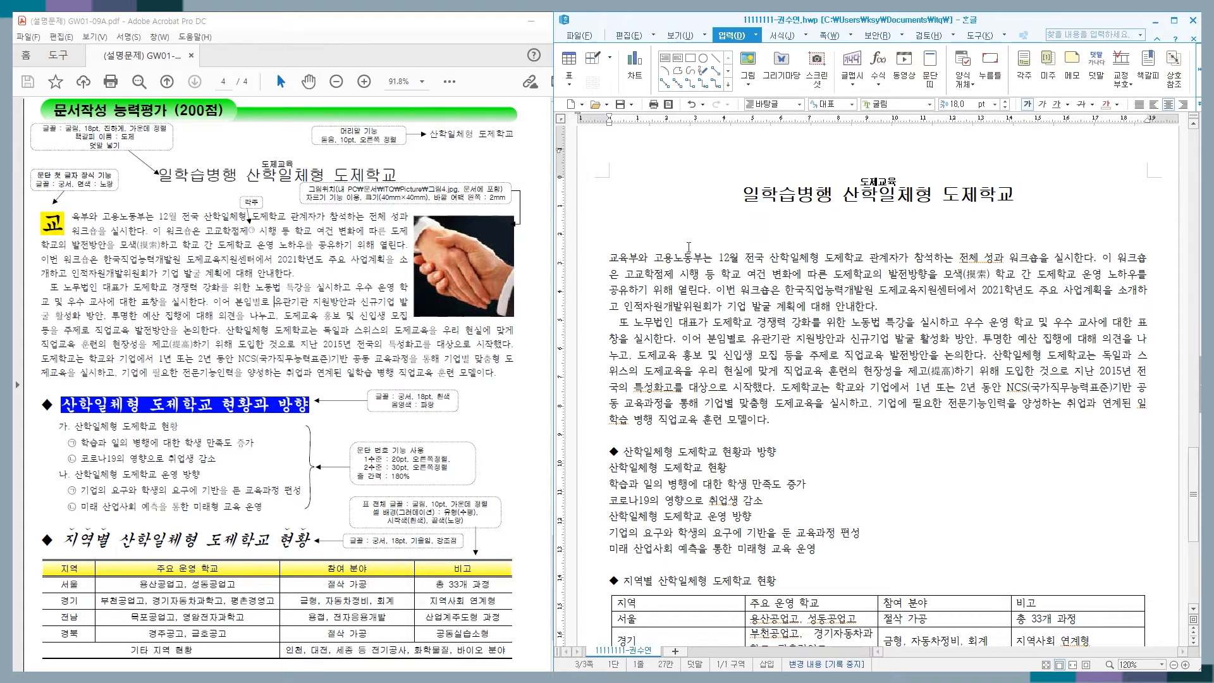
pyautogui.hotkey('ctrl', 'h')
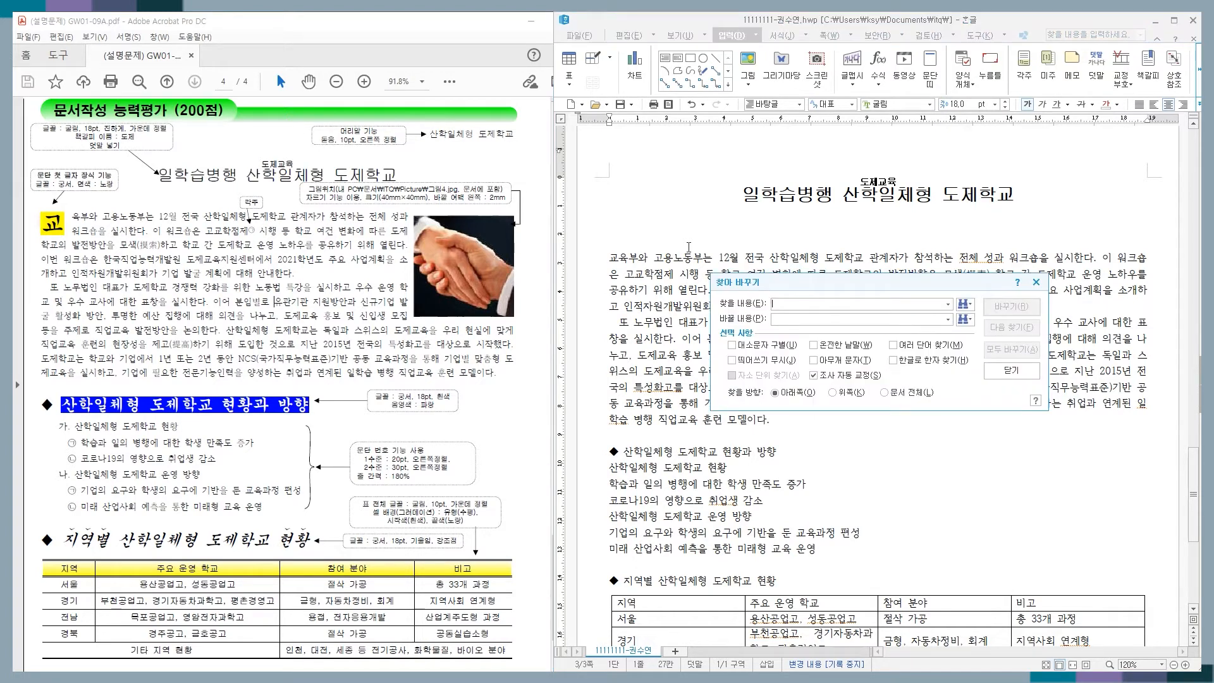
pyautogui.press('Escape')
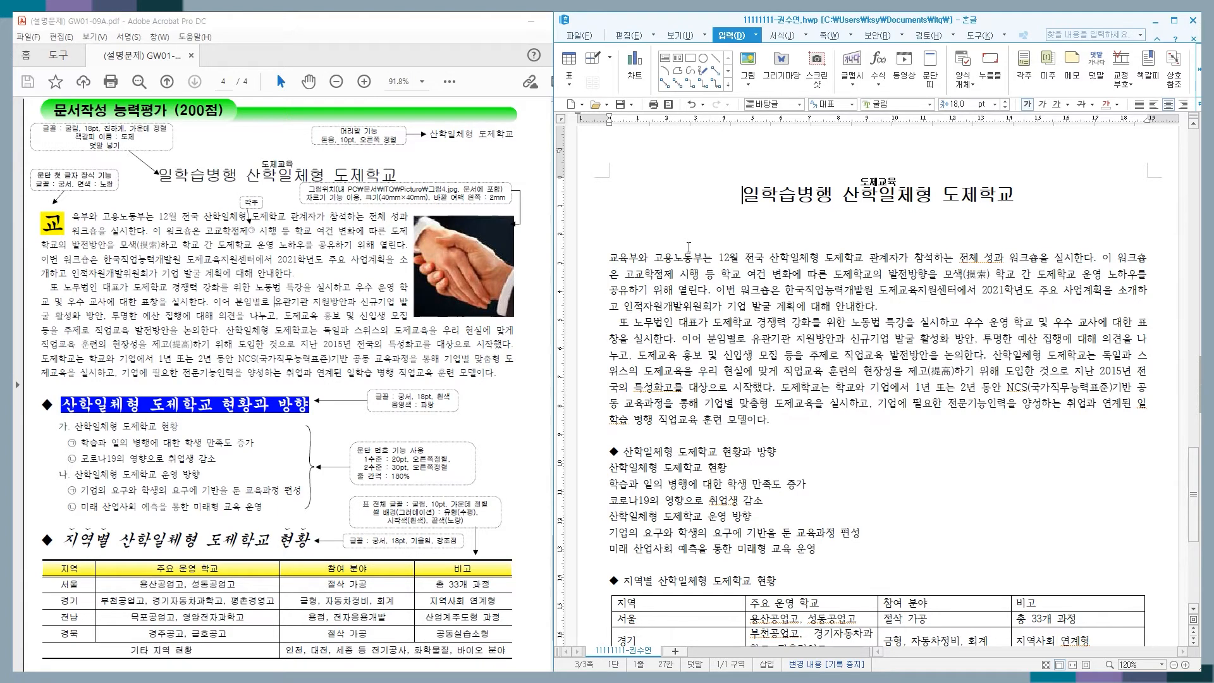
pyautogui.click(851, 36)
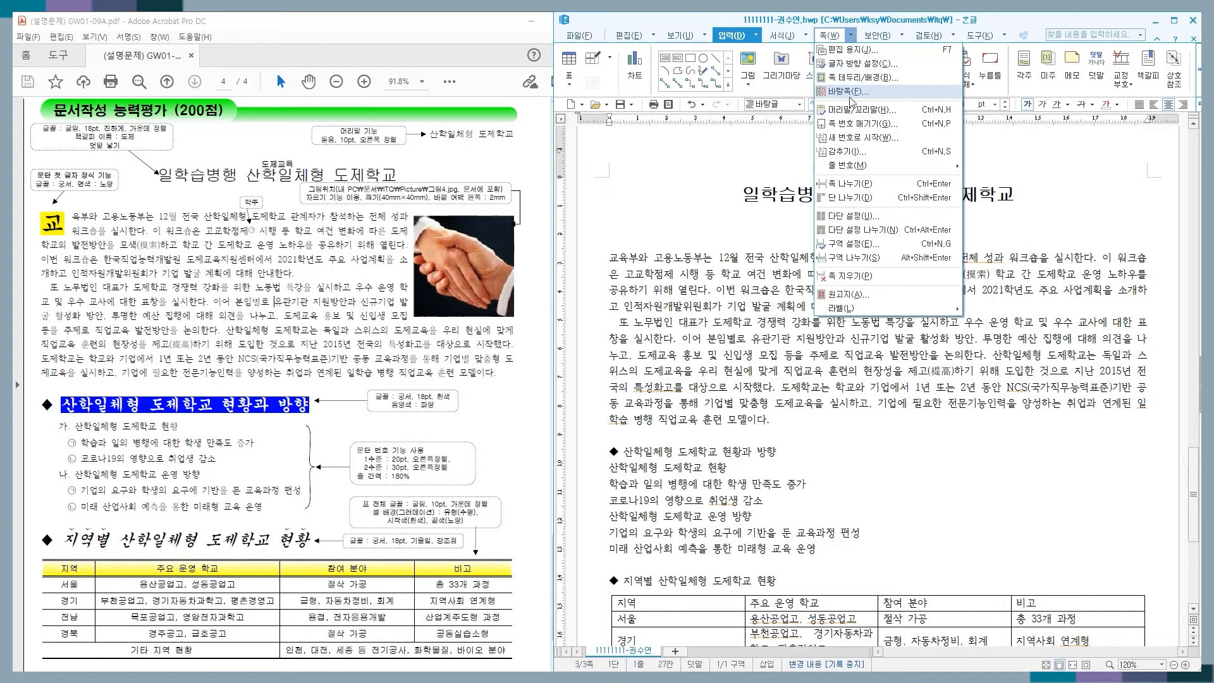
pyautogui.click(838, 110)
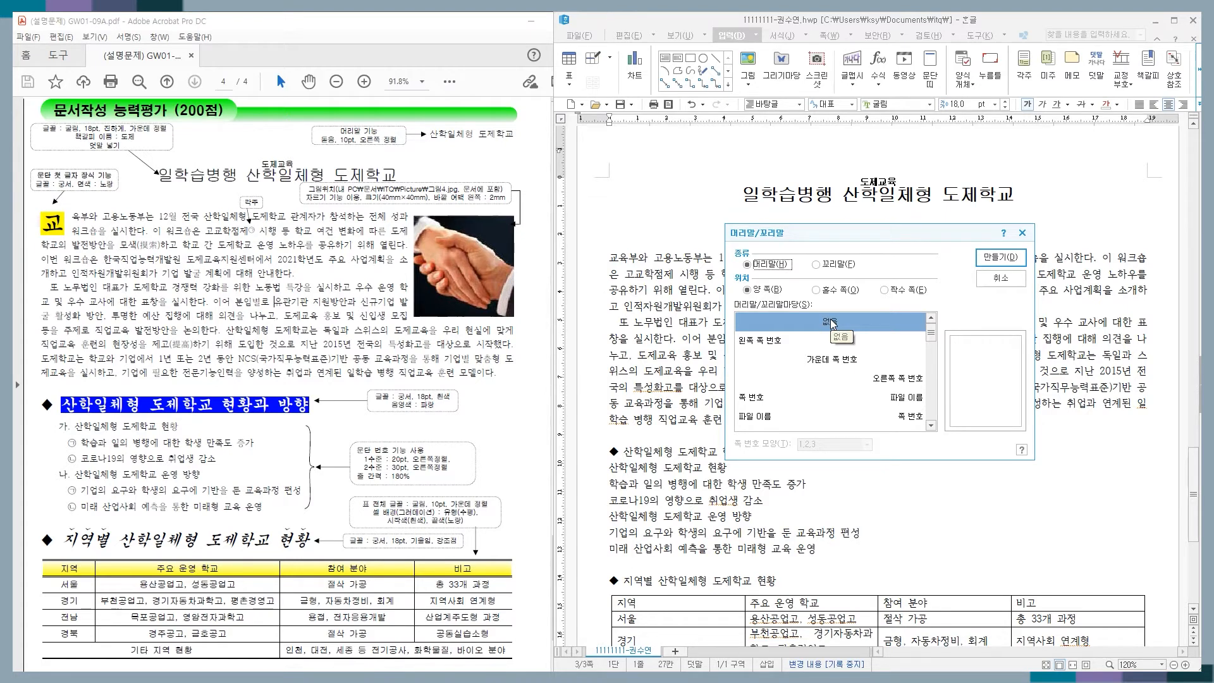
pyautogui.click(998, 258)
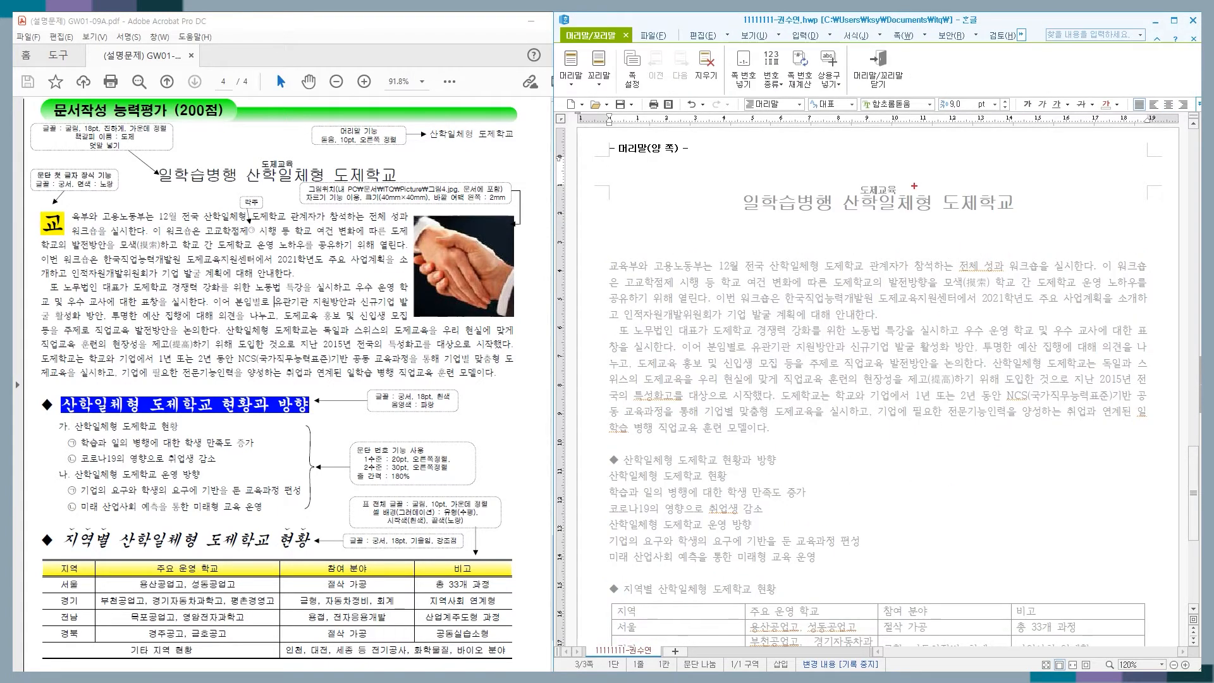
pyautogui.moveTo(914, 185)
pyautogui.mouseDown()
pyautogui.moveTo(633, 184)
pyautogui.moveTo(605, 369)
pyautogui.moveTo(601, 548)
pyautogui.mouseUp()
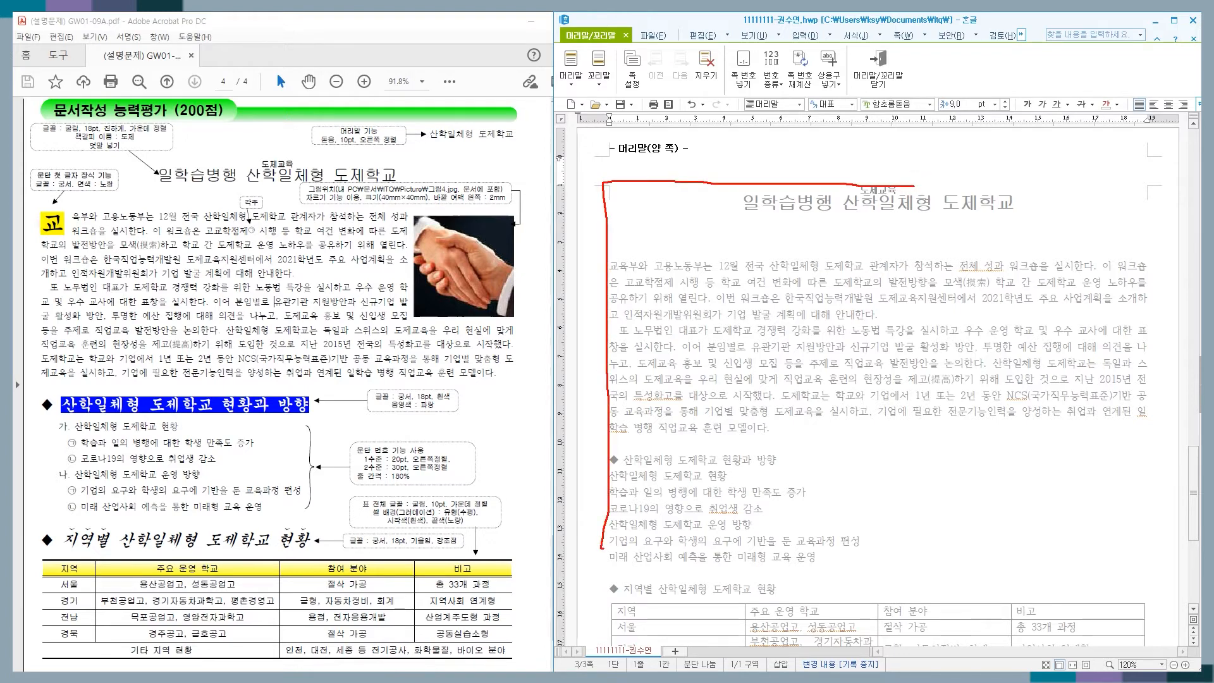
pyautogui.press('Escape')
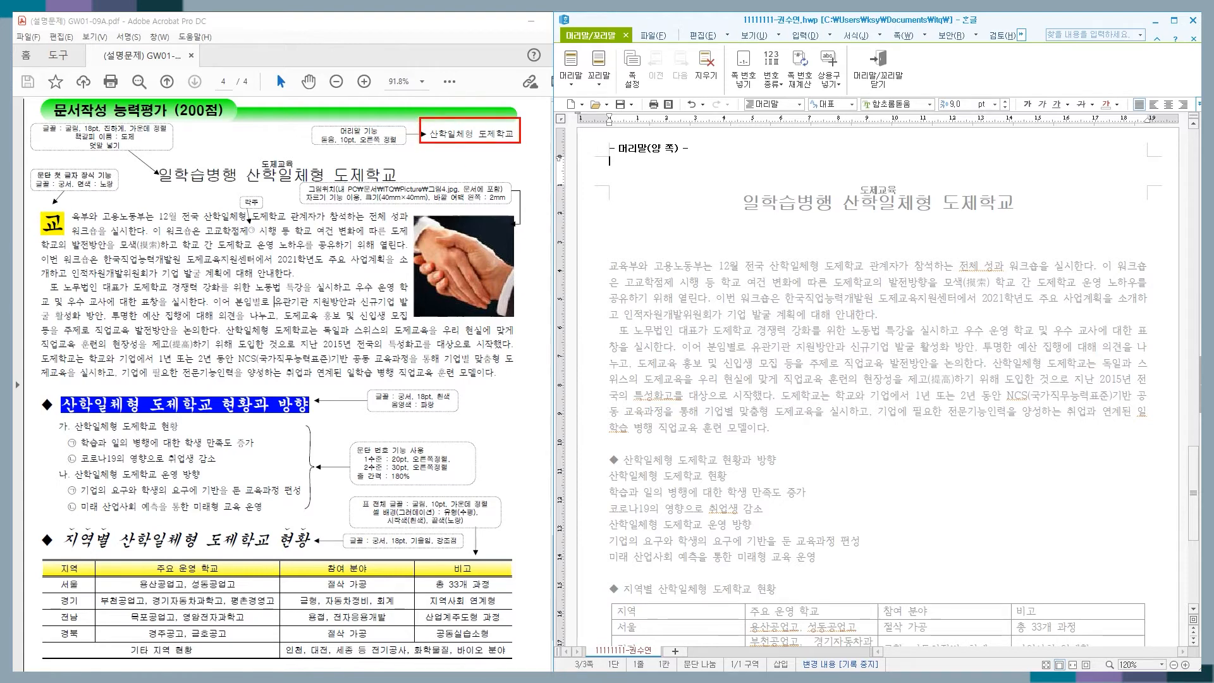
pyautogui.write('산학이')
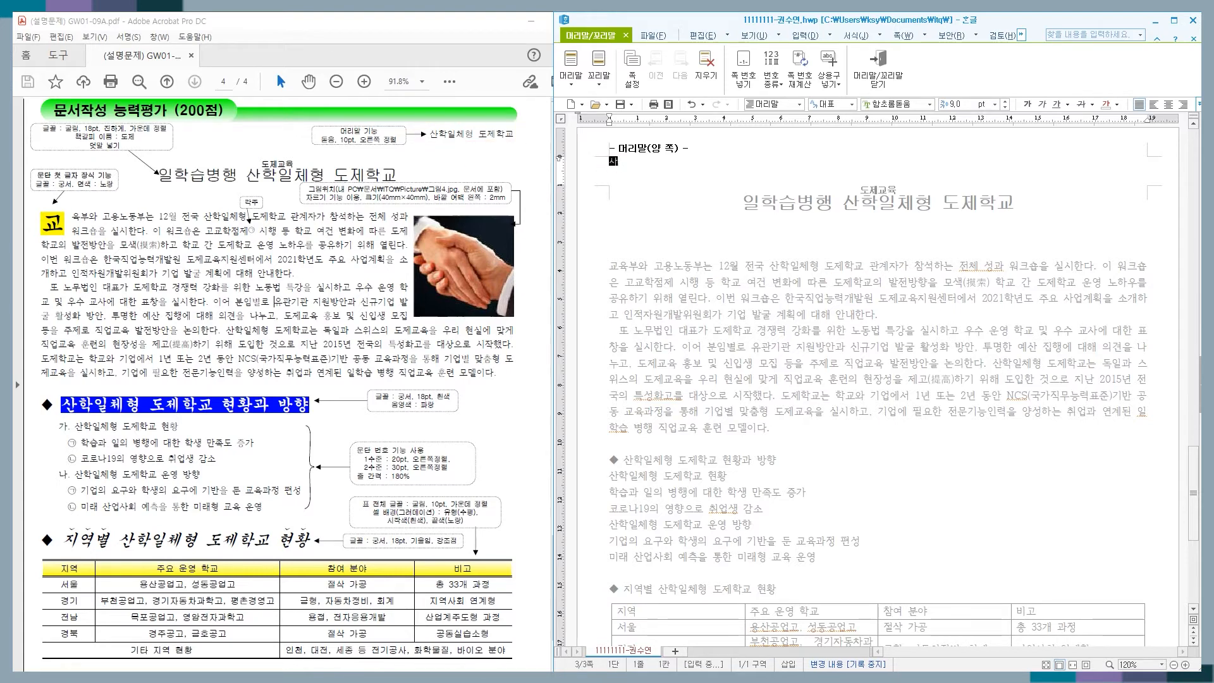
pyautogui.write('체형 도제학교')
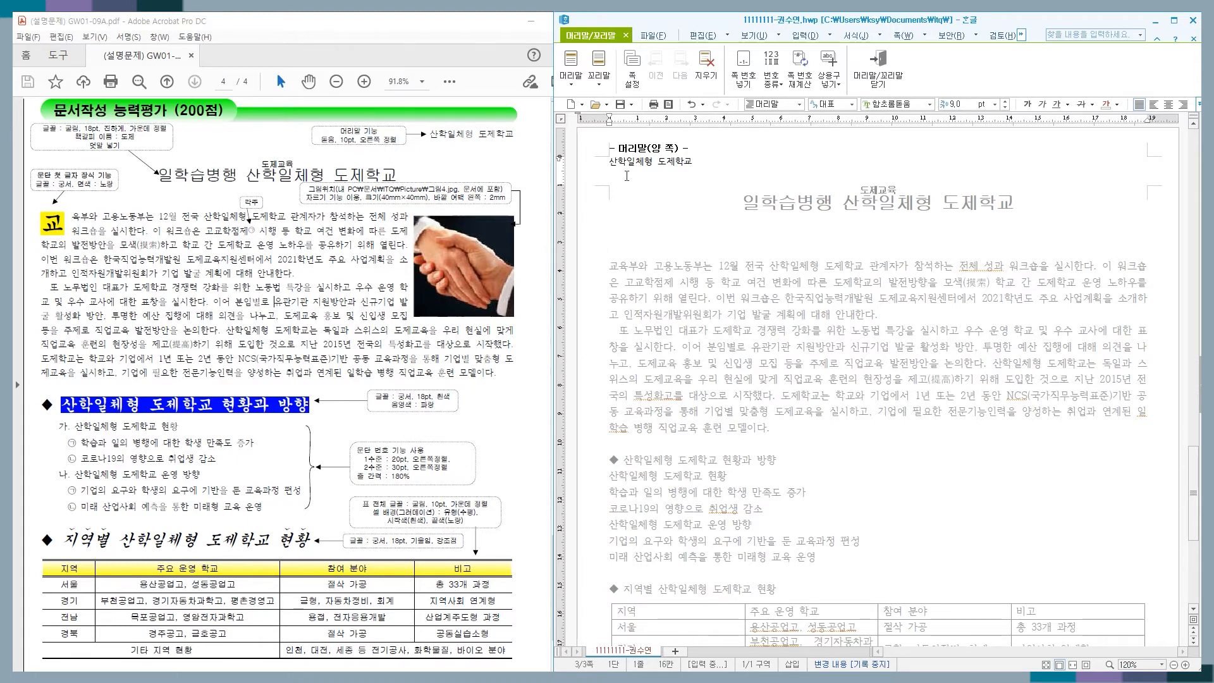
# Format the header text as 돋움, 10 pt and right-aligned, and close header editing to return to the body
pyautogui.hotkey('ctrl', 'a')
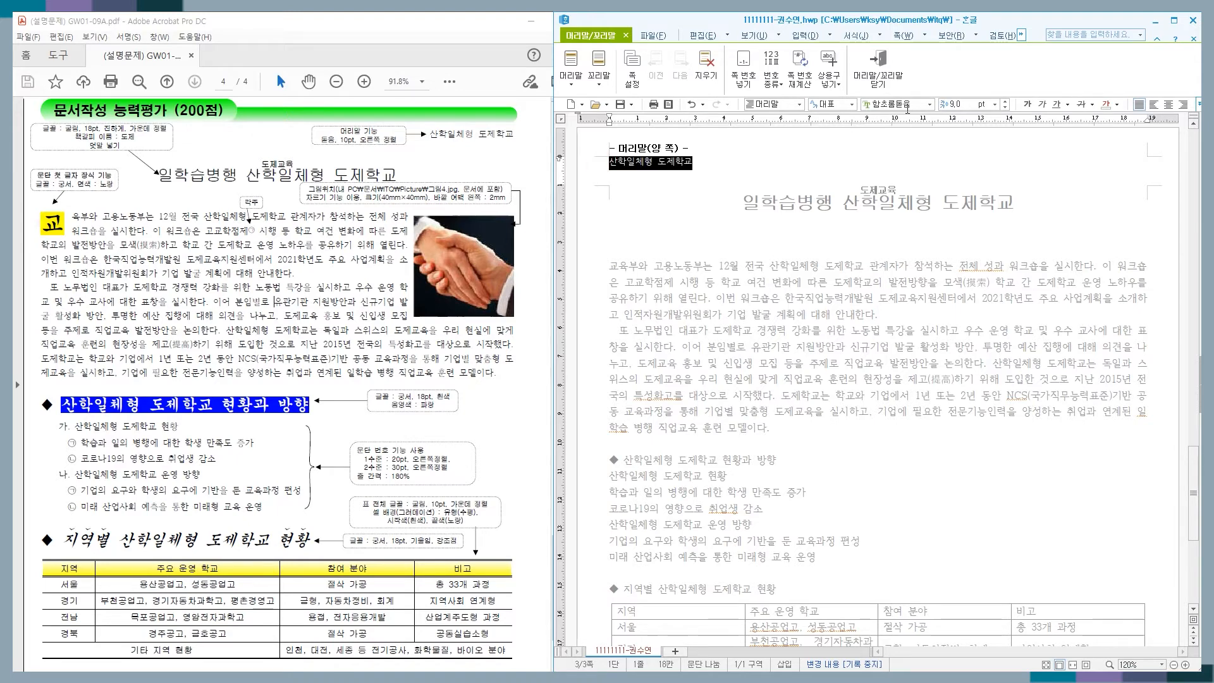
pyautogui.click(908, 108)
pyautogui.write('돋움')
pyautogui.press('Return')
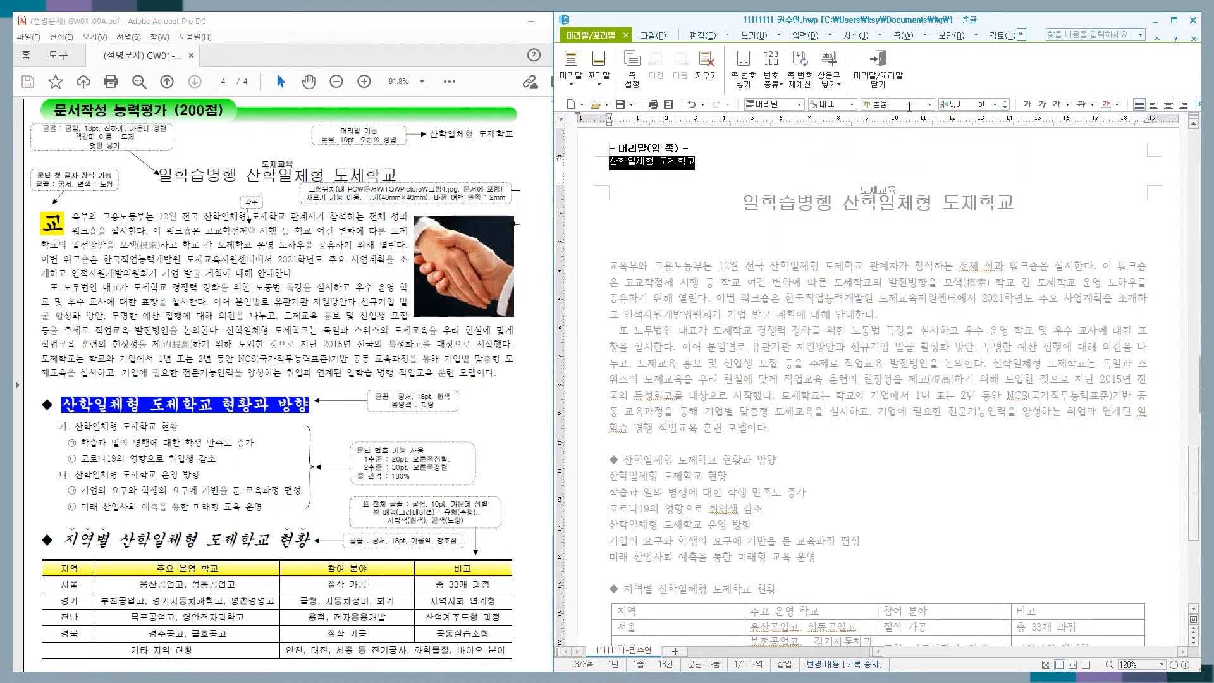
pyautogui.click(1006, 101)
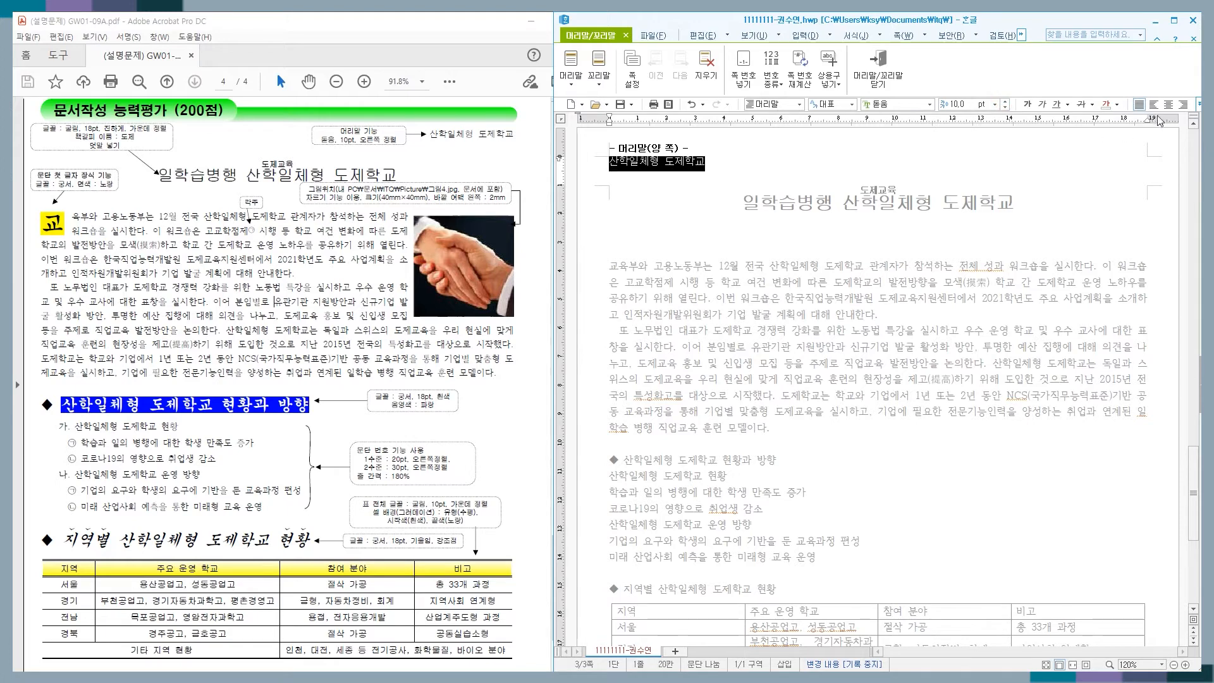
pyautogui.click(1184, 104)
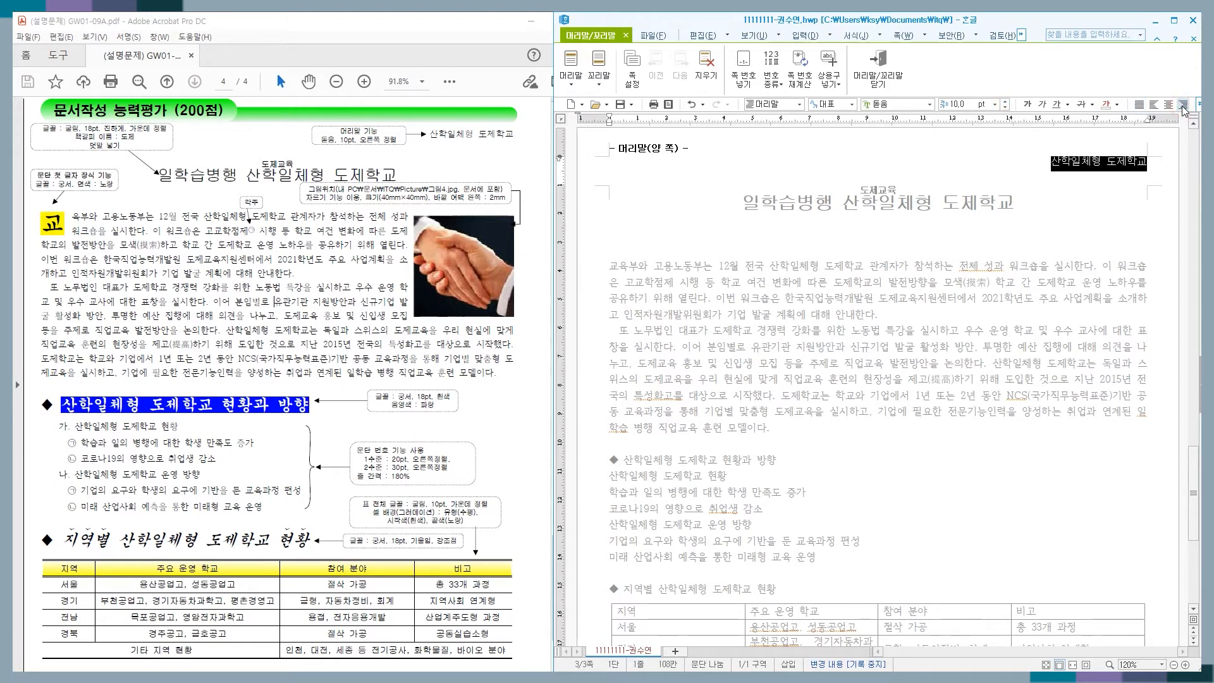
pyautogui.click(1081, 163)
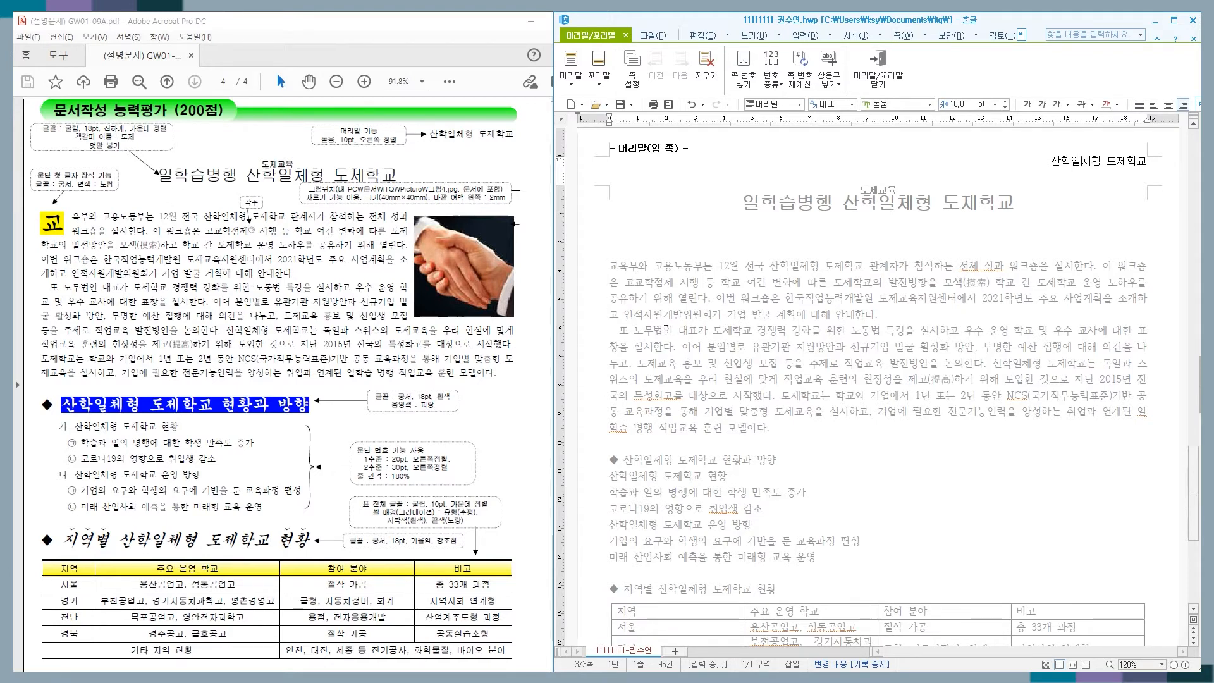
pyautogui.press('Home')
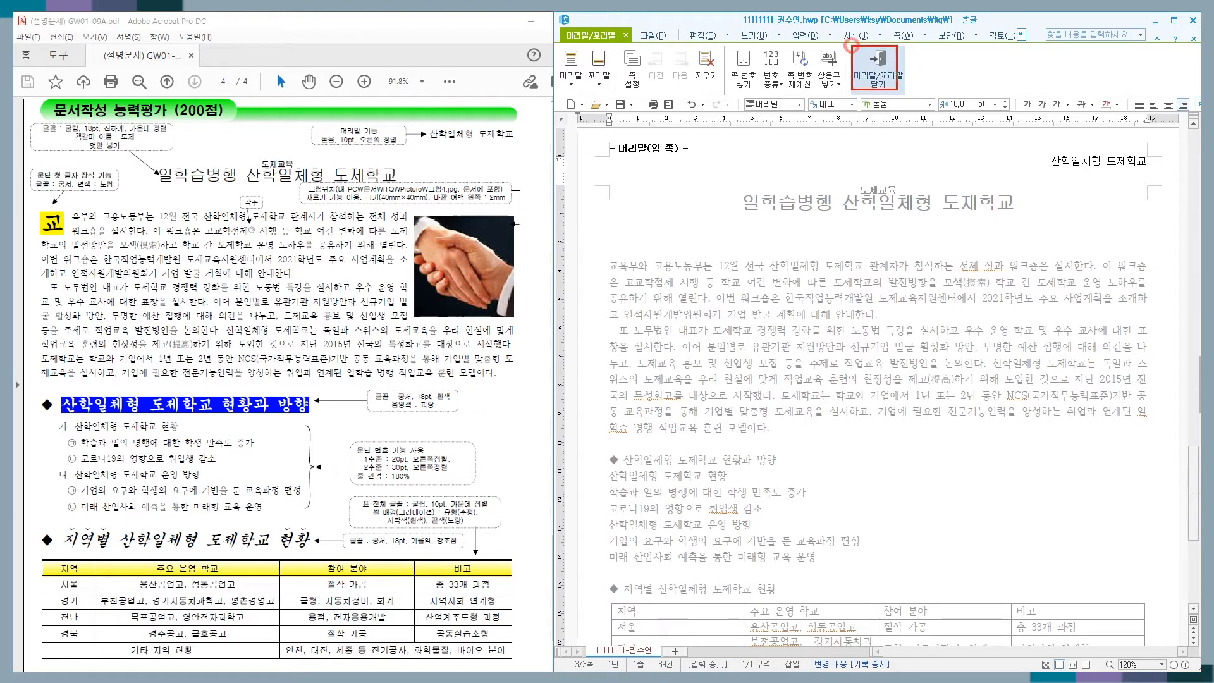
pyautogui.click(879, 70)
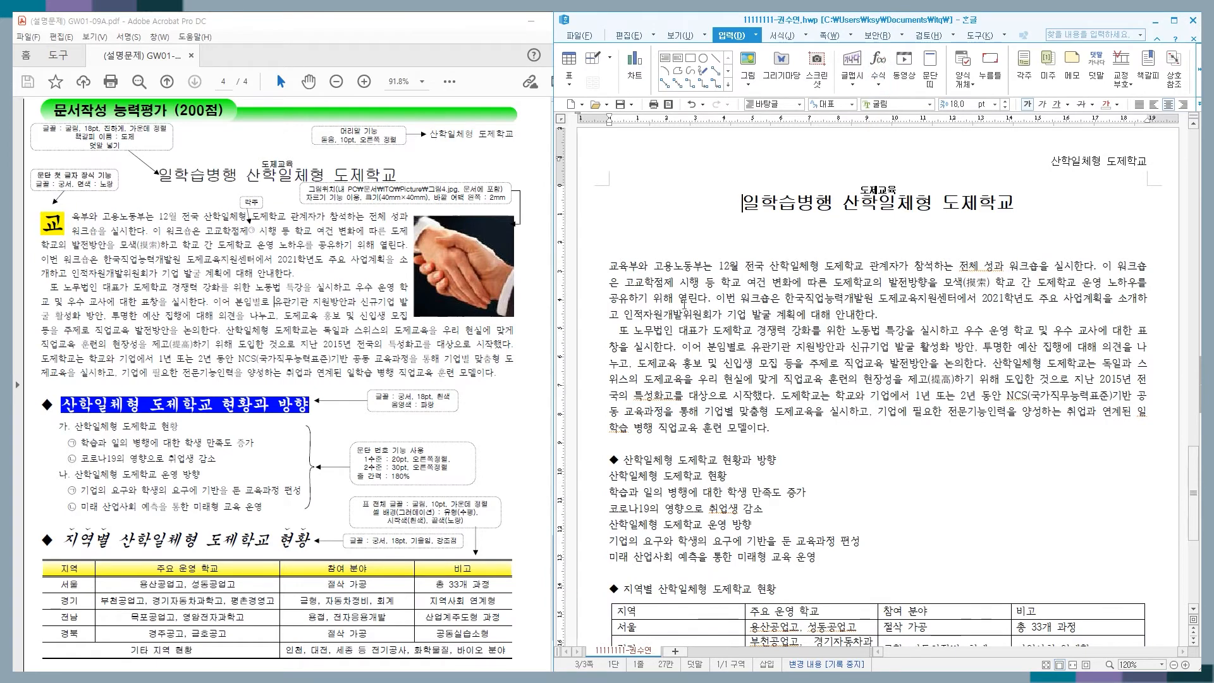
pyautogui.click(717, 299)
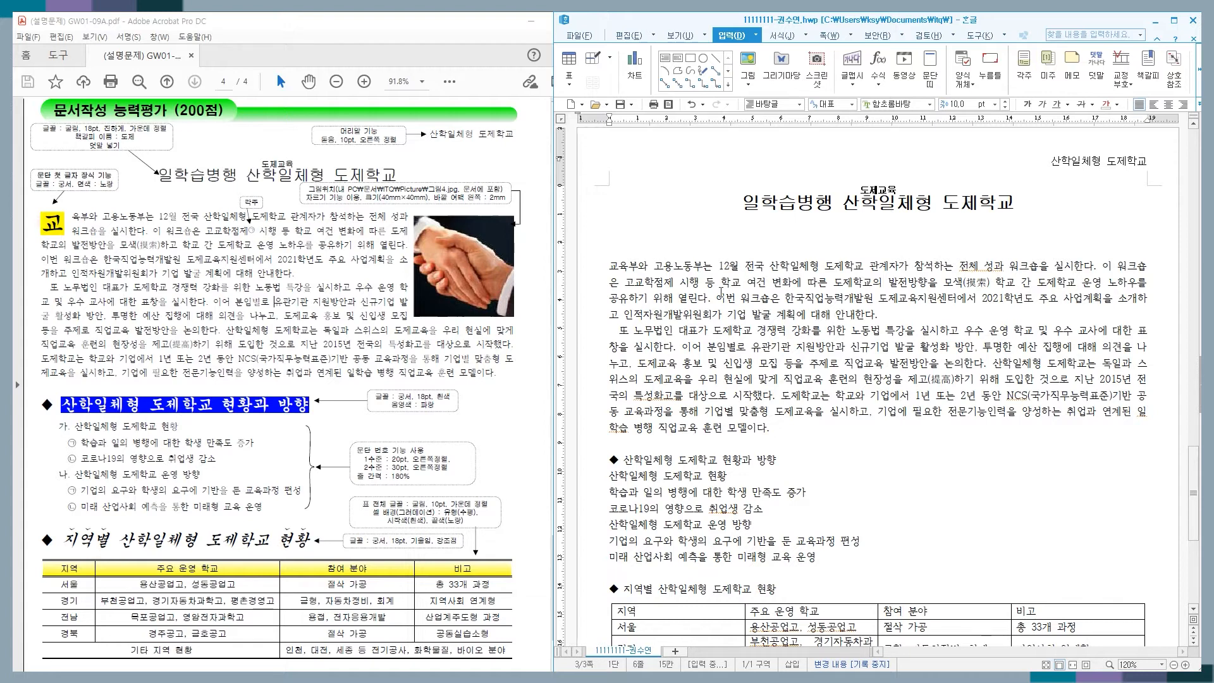
# Reopen the existing header for editing, select its text, and return to the document body
pyautogui.doubleClick(1074, 163)
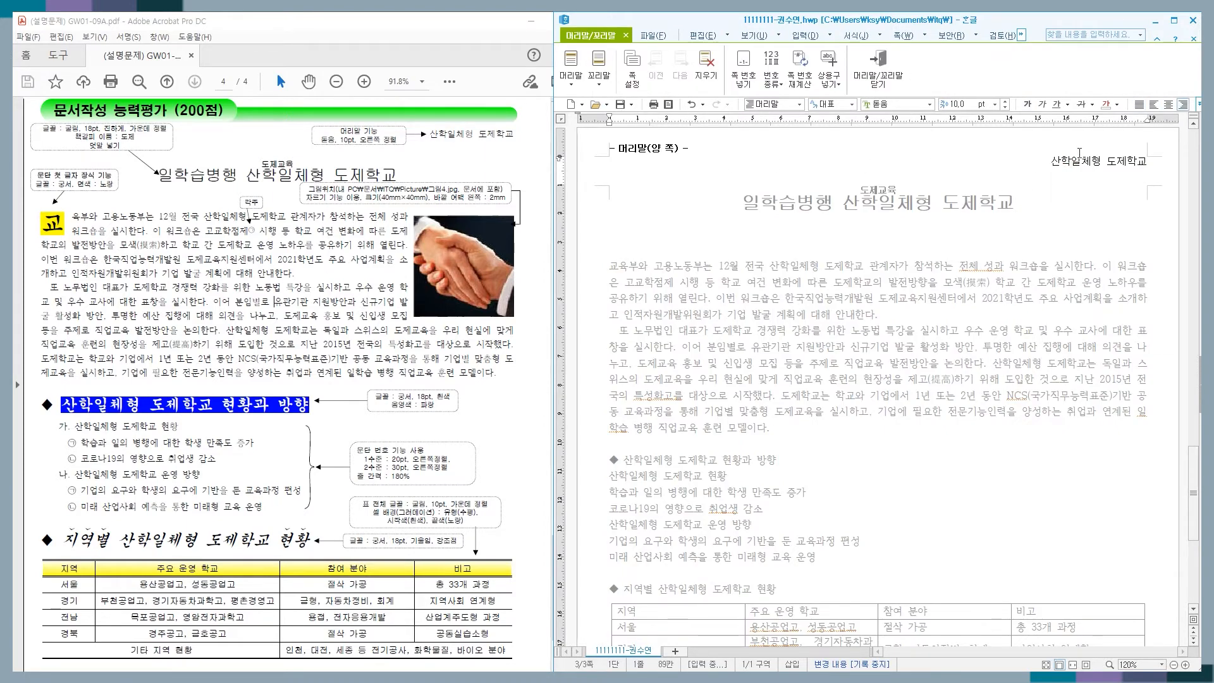
pyautogui.hotkey('shift', 'End')
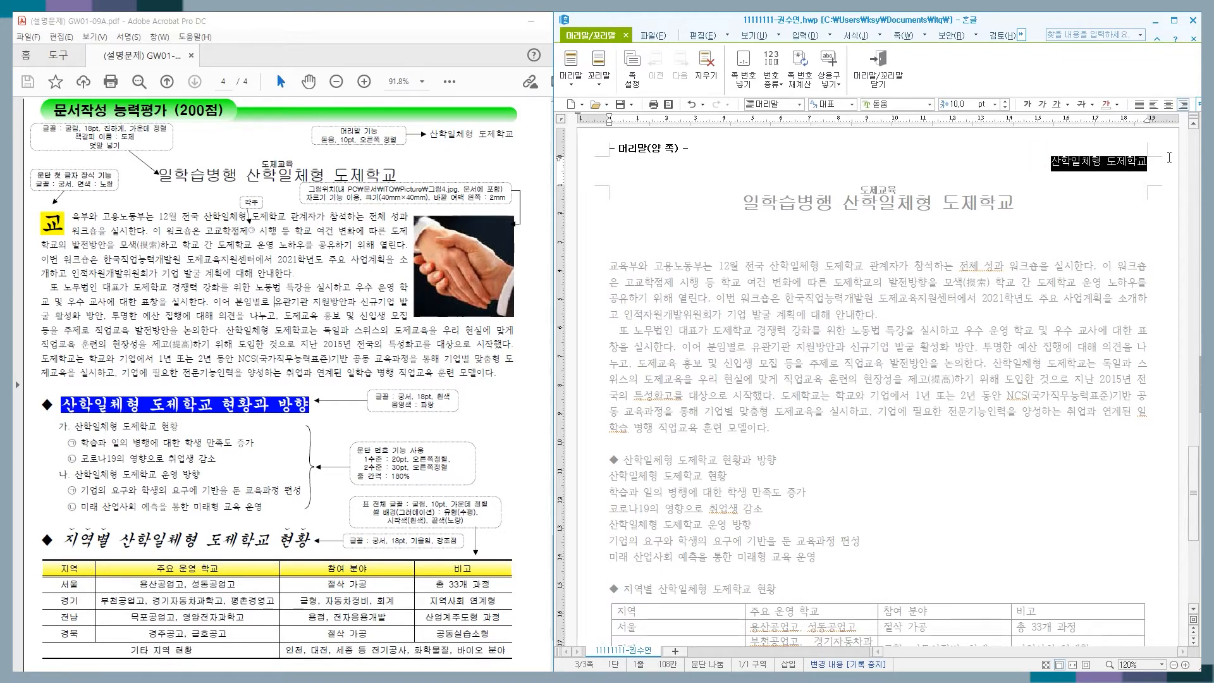
pyautogui.click(1006, 165)
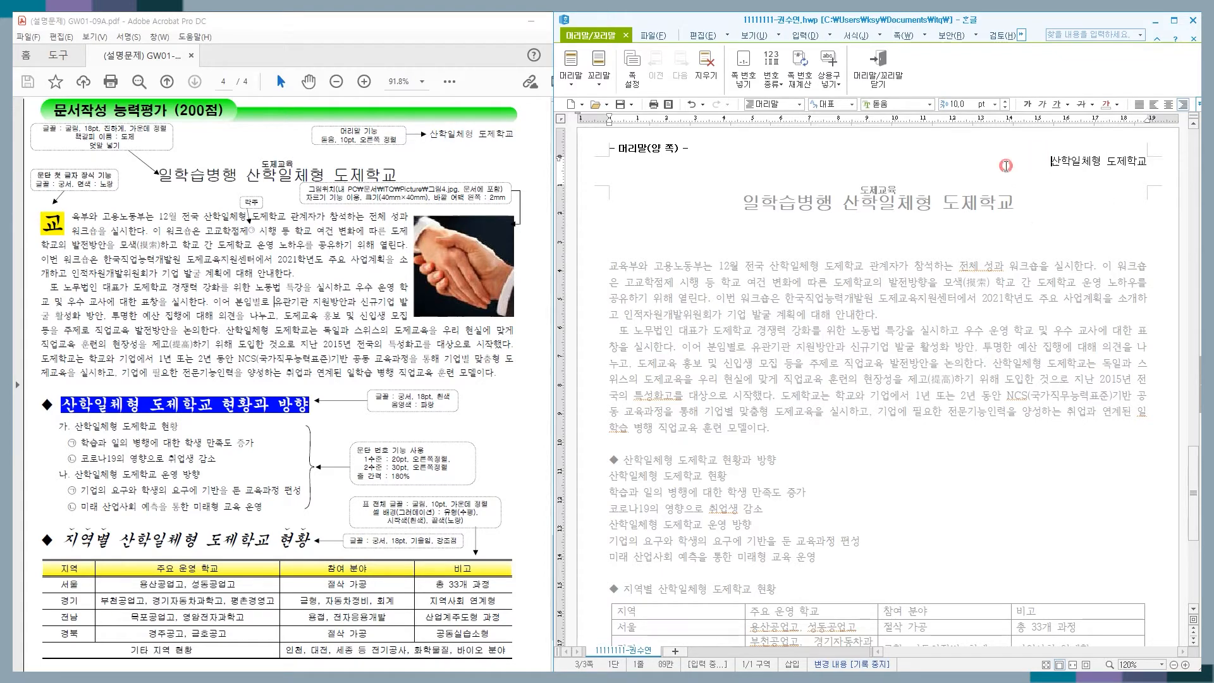
pyautogui.click(879, 63)
# Start a first-letter decoration (문단 첫 글자 장식) for the first body paragraph, with the two-line shape and the 궁서 font
pyautogui.click(616, 262)
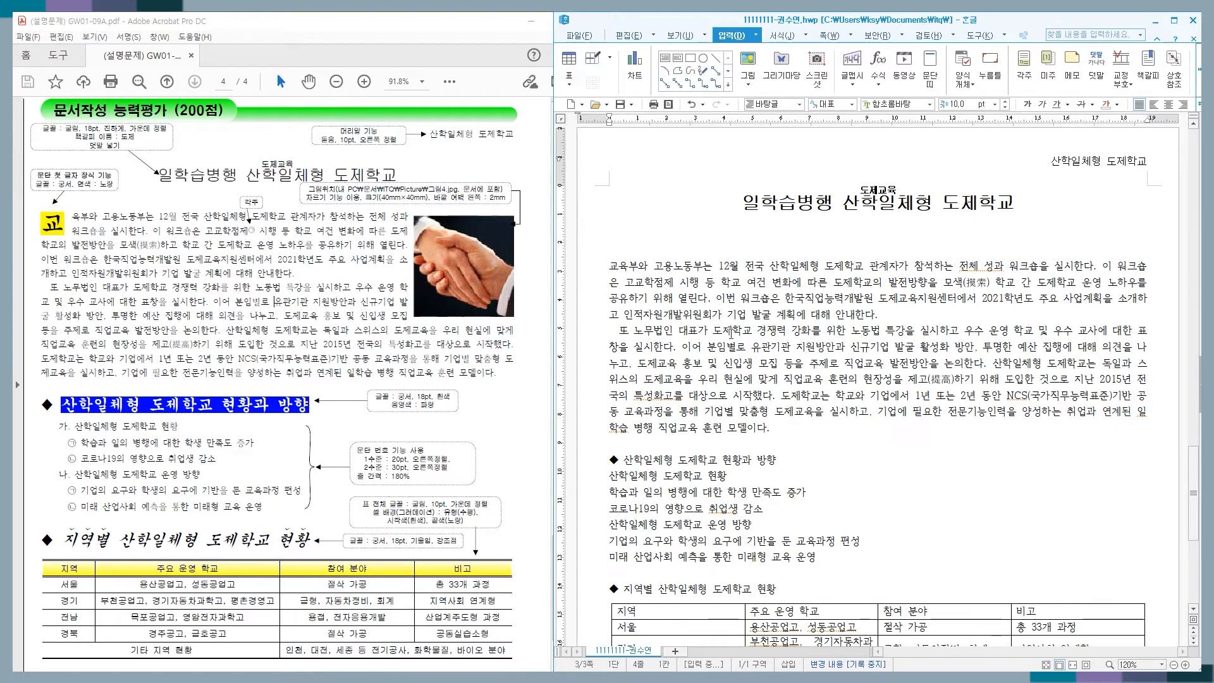
pyautogui.click(806, 36)
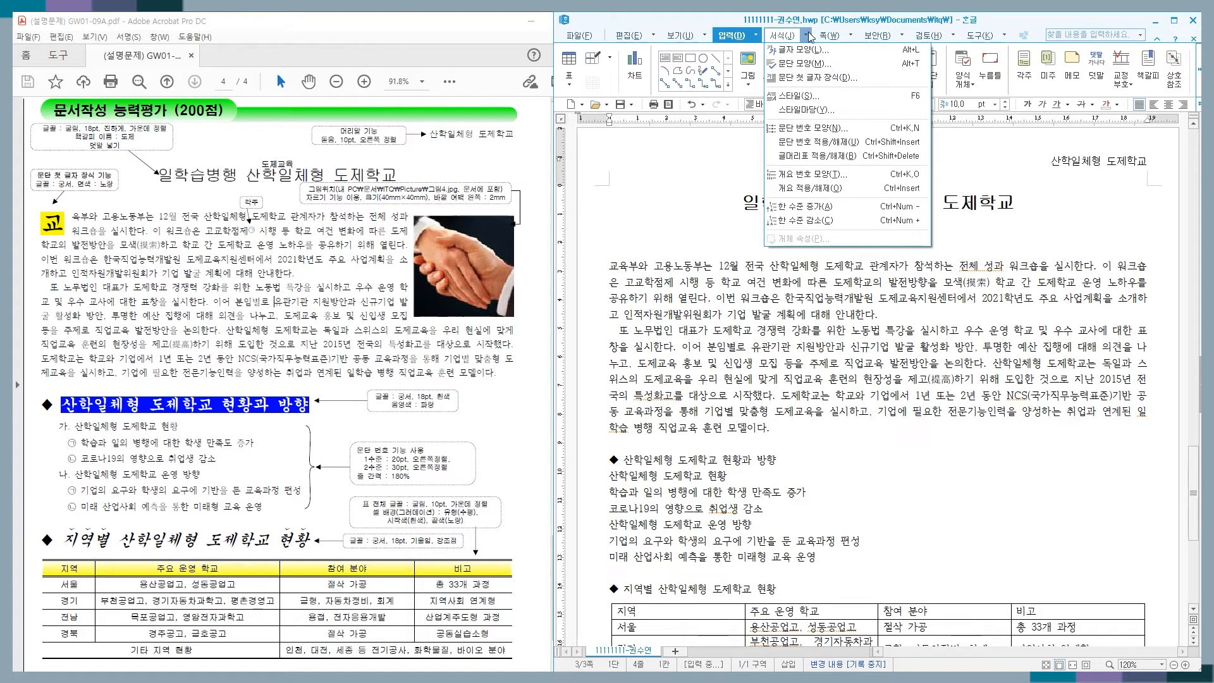
pyautogui.click(795, 79)
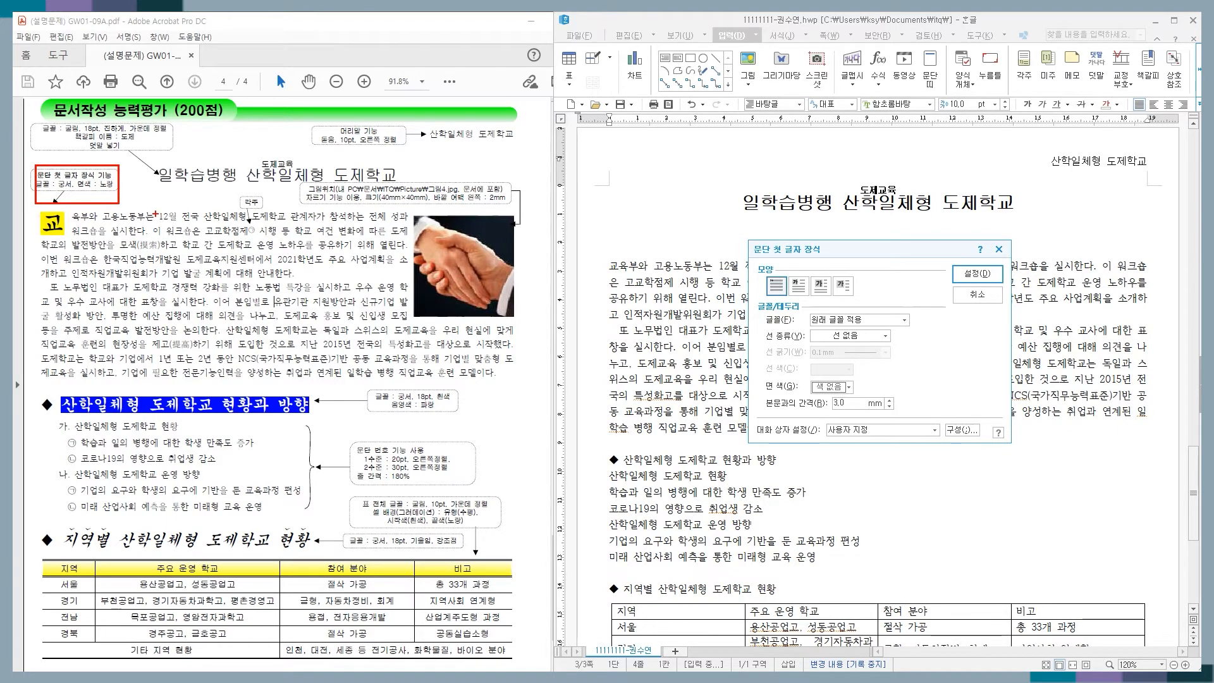
pyautogui.press('Escape')
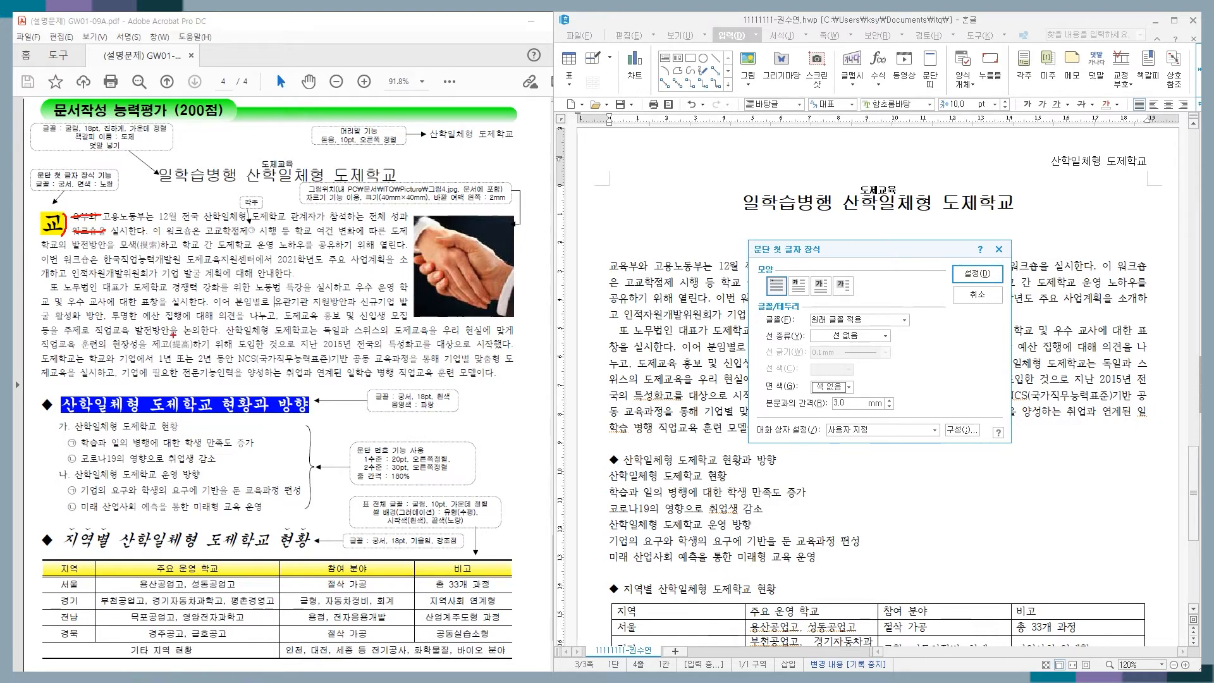
pyautogui.click(799, 286)
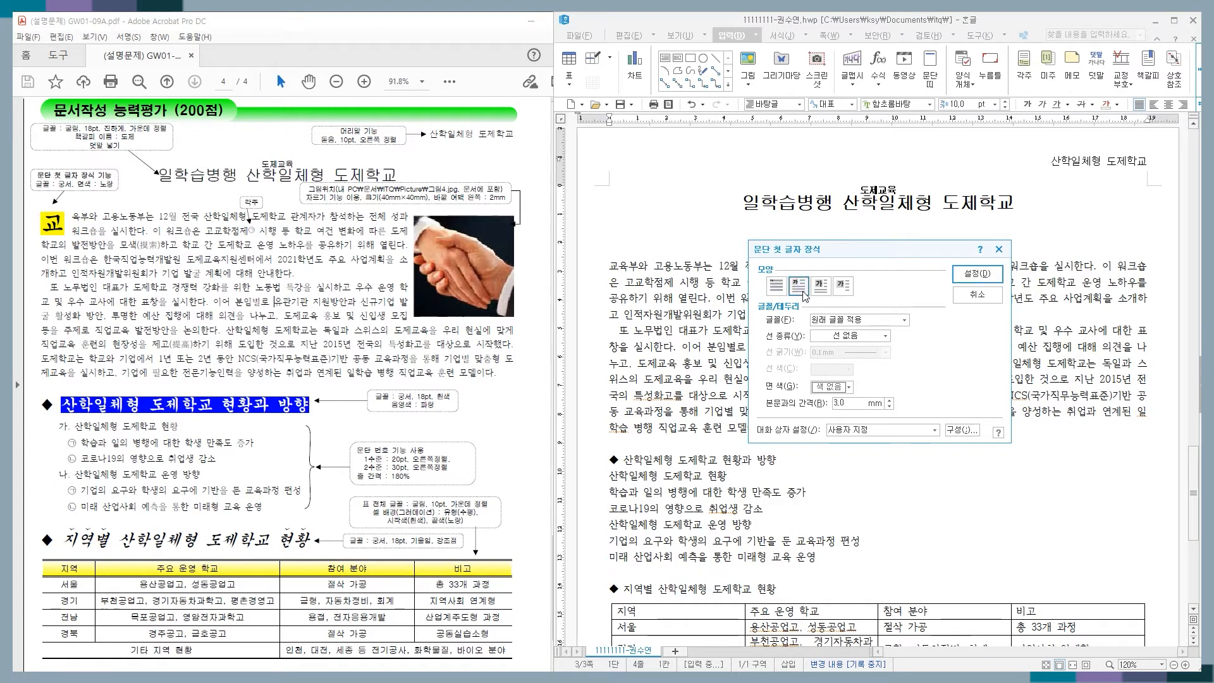
pyautogui.click(868, 320)
pyautogui.write('궁서')
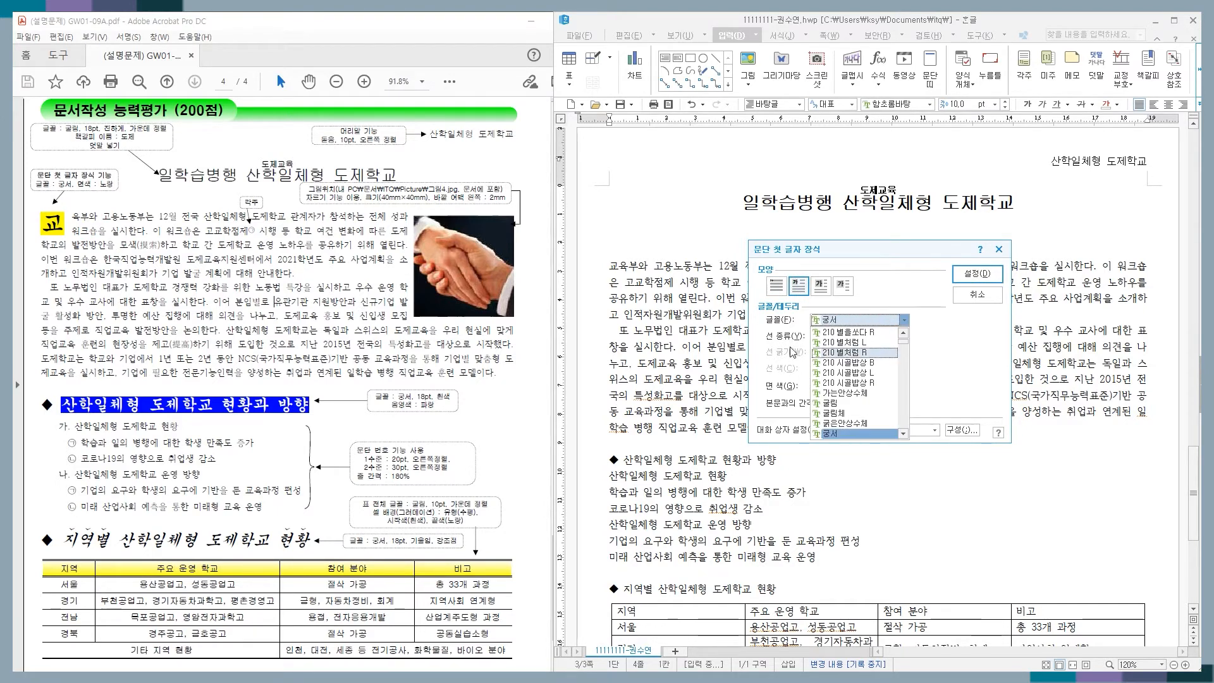
pyautogui.press('Return')
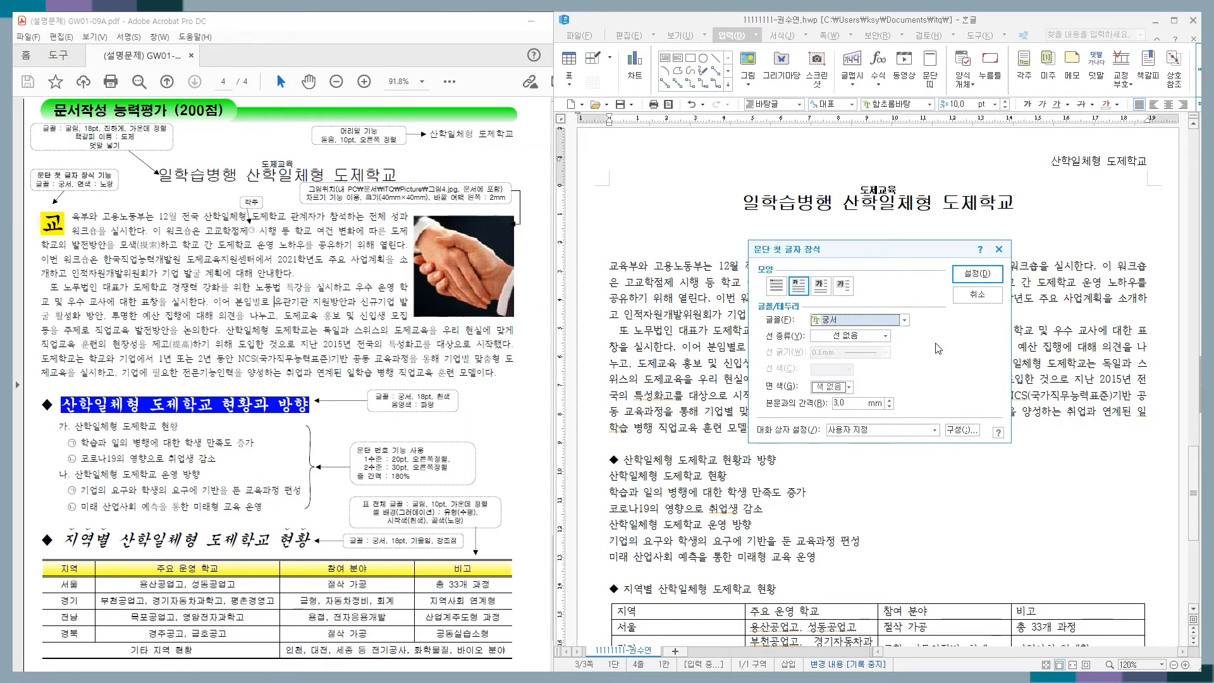
# Give the first-letter decoration a yellow fill colour (면 색) and apply it to the paragraph
pyautogui.click(829, 387)
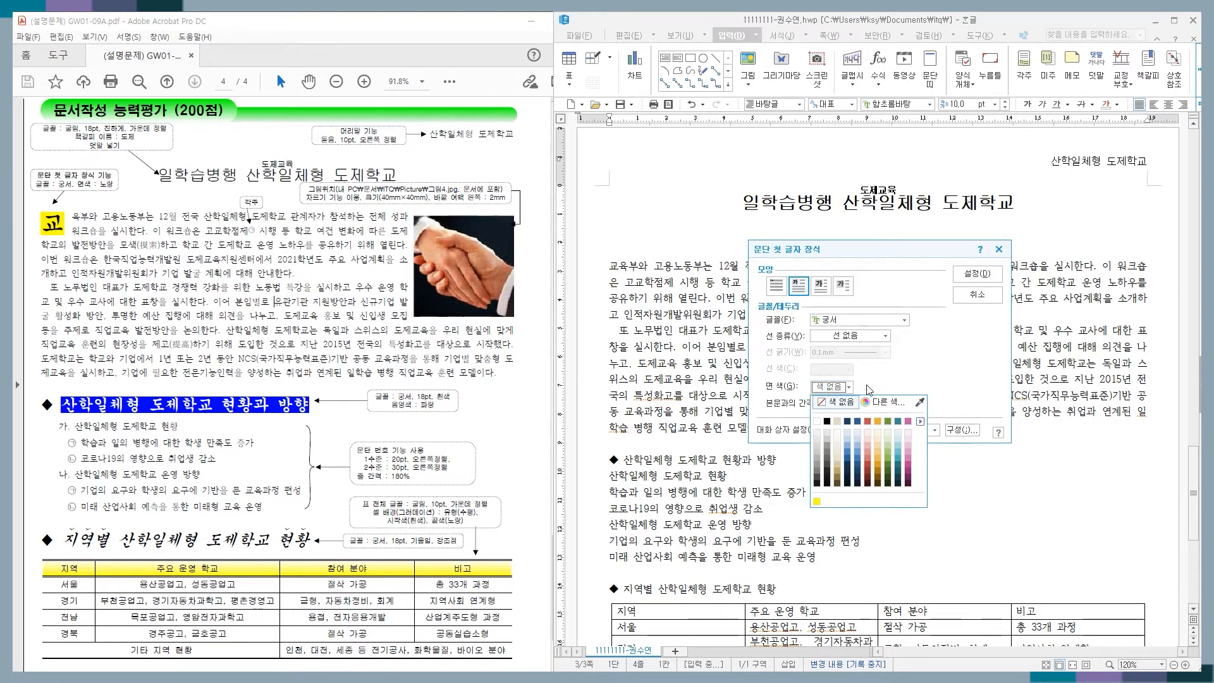
pyautogui.click(884, 402)
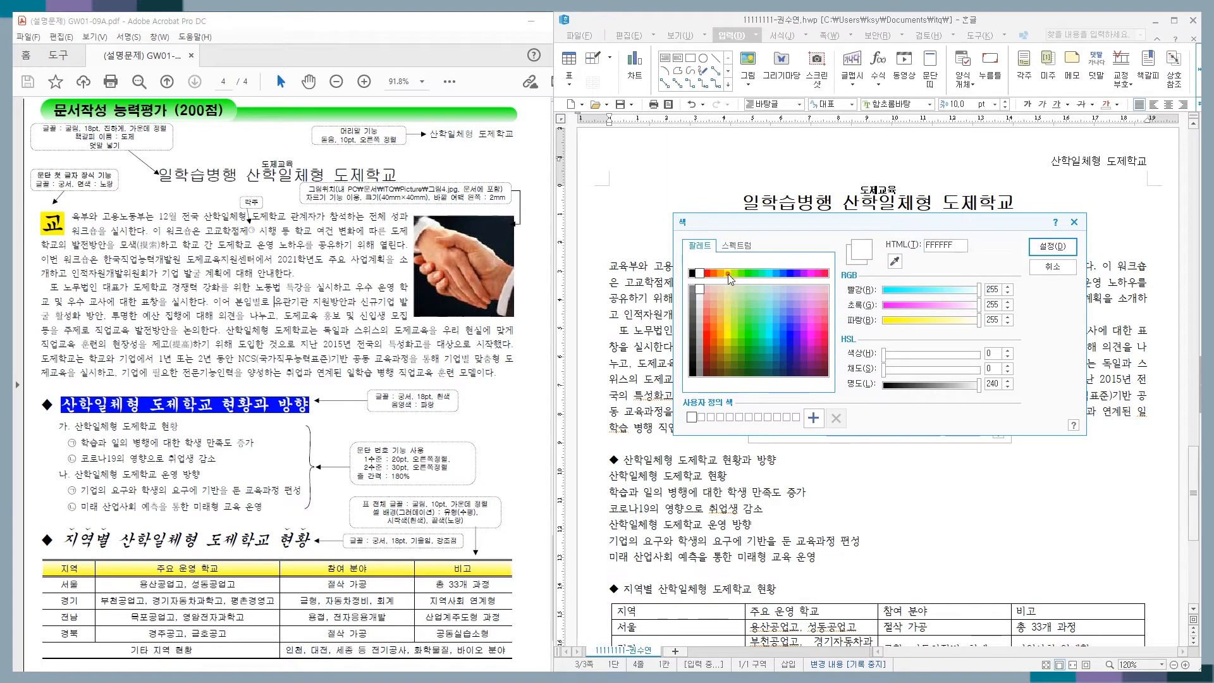
pyautogui.click(728, 273)
pyautogui.click(1053, 246)
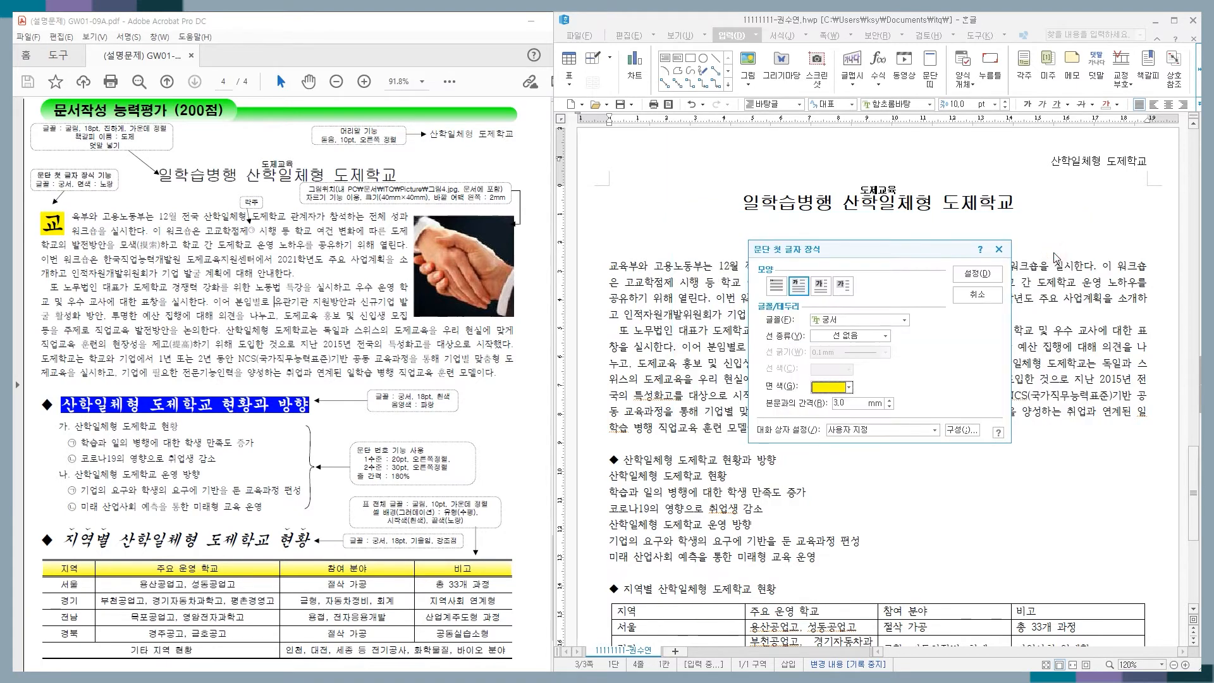
pyautogui.click(977, 274)
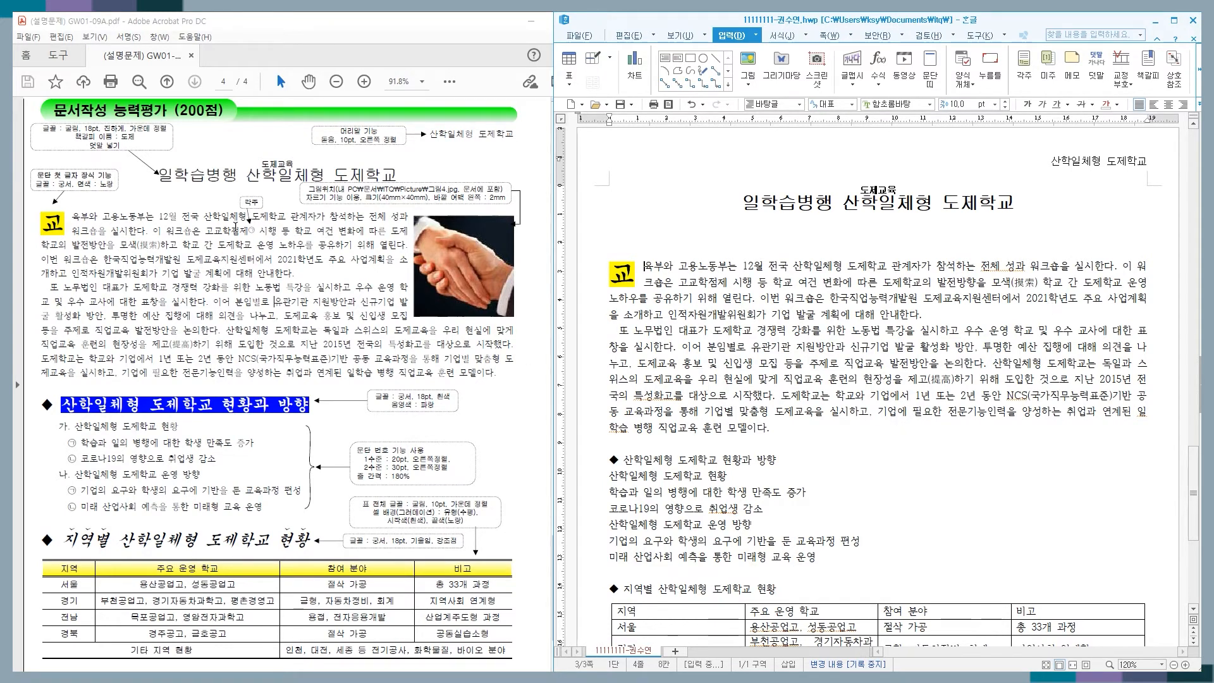
pyautogui.moveTo(451, 234); pyautogui.dragTo(495, 226)
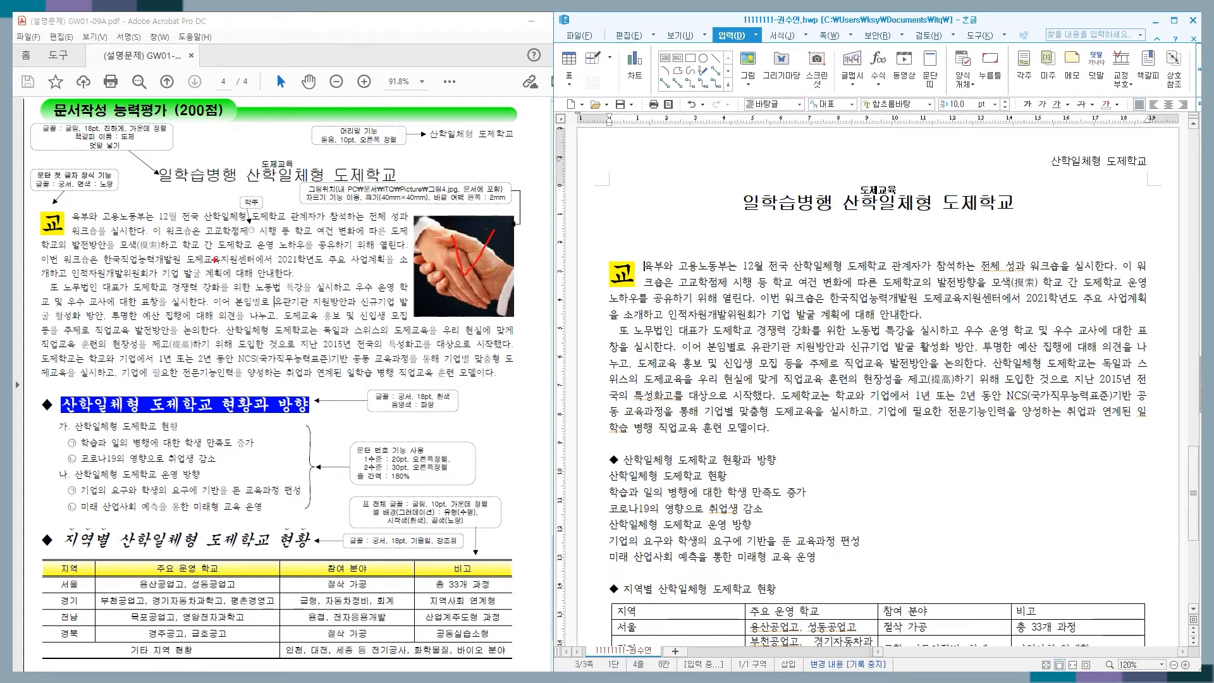
pyautogui.moveTo(200, 220)
pyautogui.mouseDown()
pyautogui.moveTo(268, 239)
pyautogui.moveTo(266, 202)
pyautogui.moveTo(263, 215)
pyautogui.mouseUp()
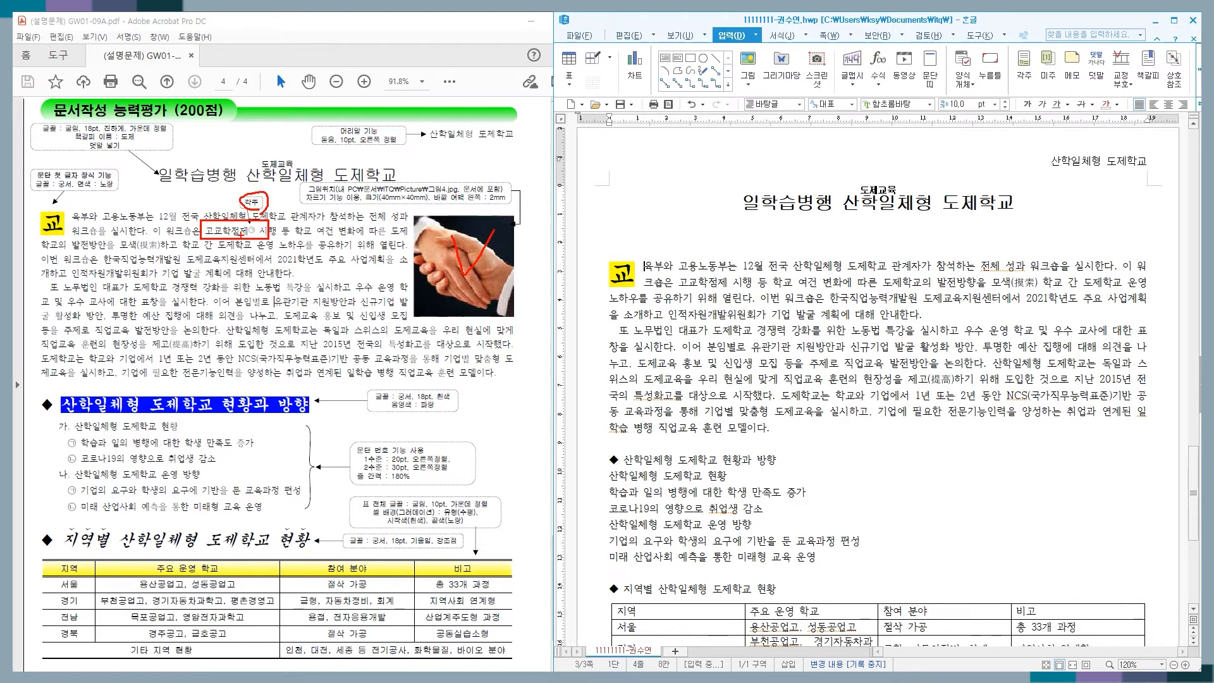
pyautogui.press('Escape')
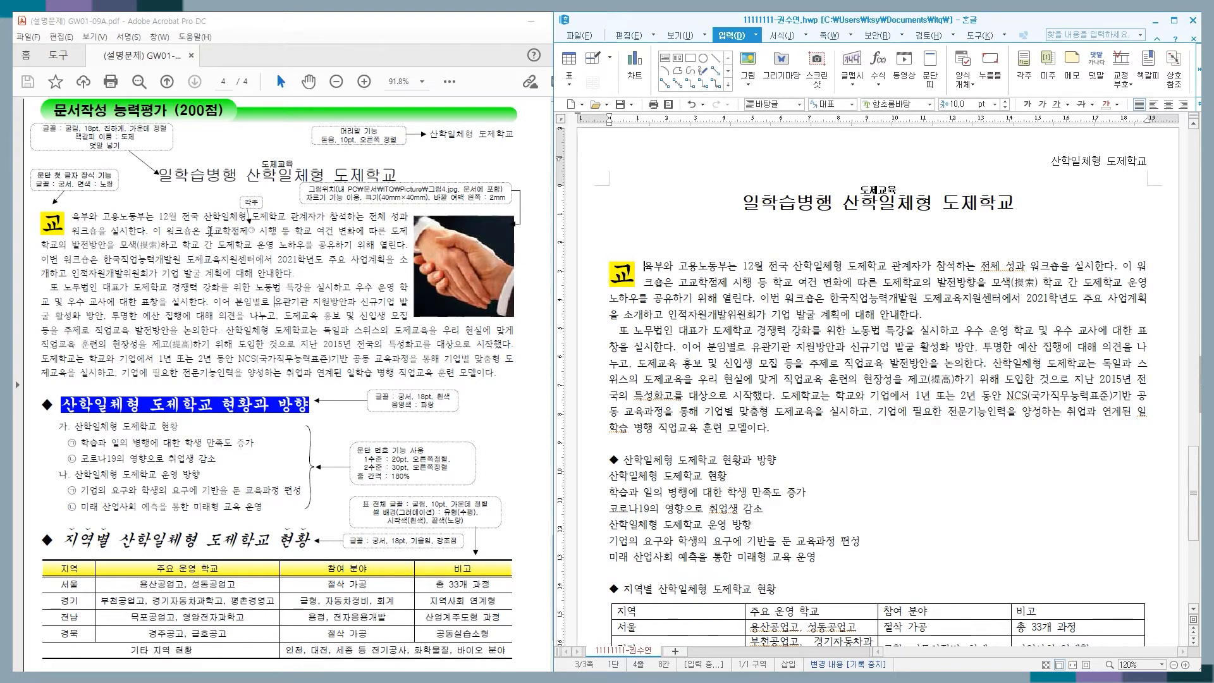
# Insert a footnote after 고교학점제 in the first body paragraph, at the place marked in the exam PDF
pyautogui.moveTo(209, 231); pyautogui.dragTo(246, 234)
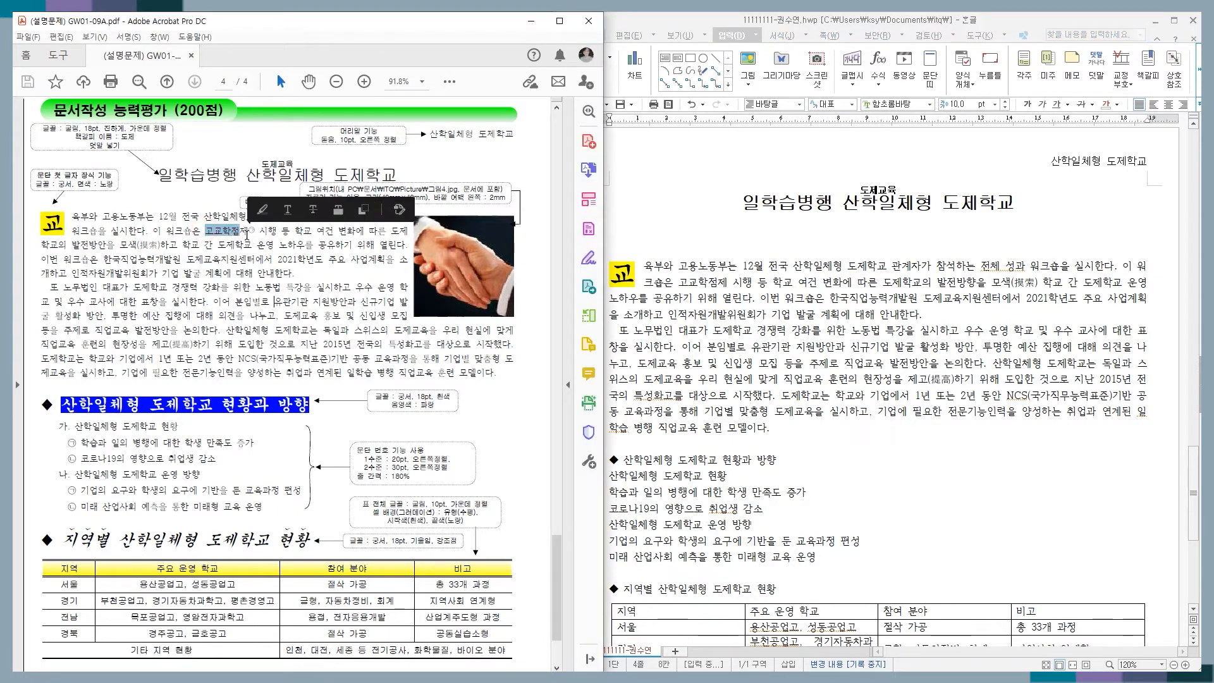
pyautogui.click(255, 285)
pyautogui.scroll(-1, 255, 285)
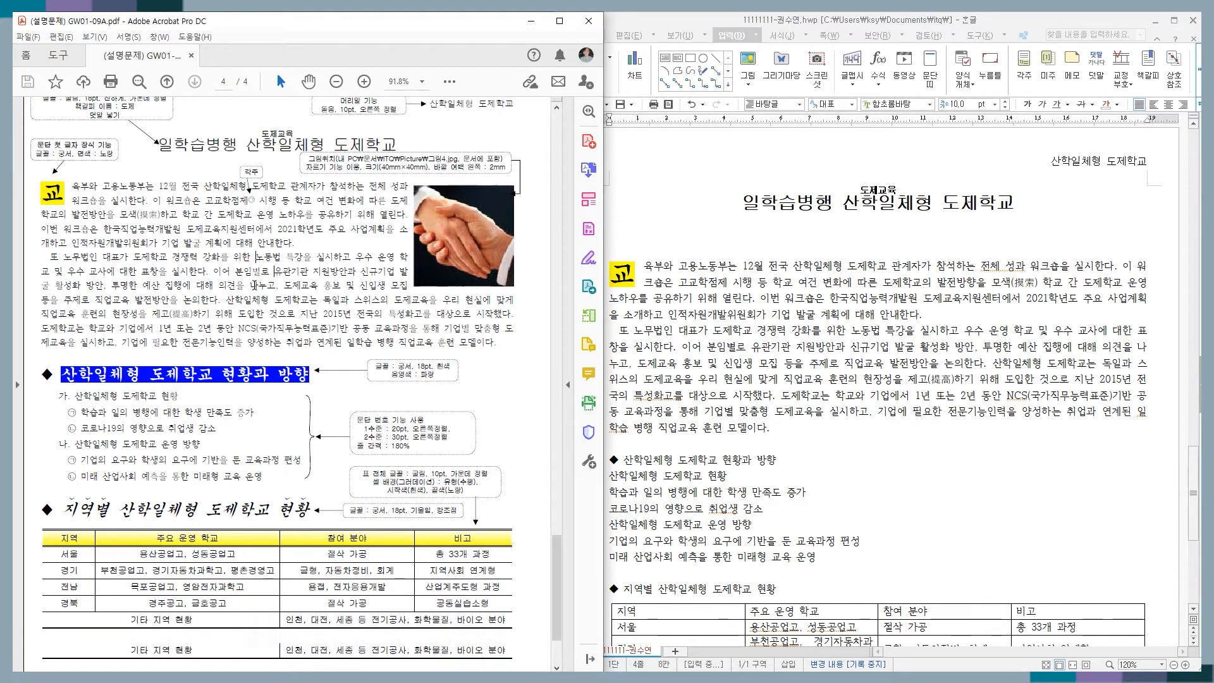
pyautogui.scroll(-3, 253, 285)
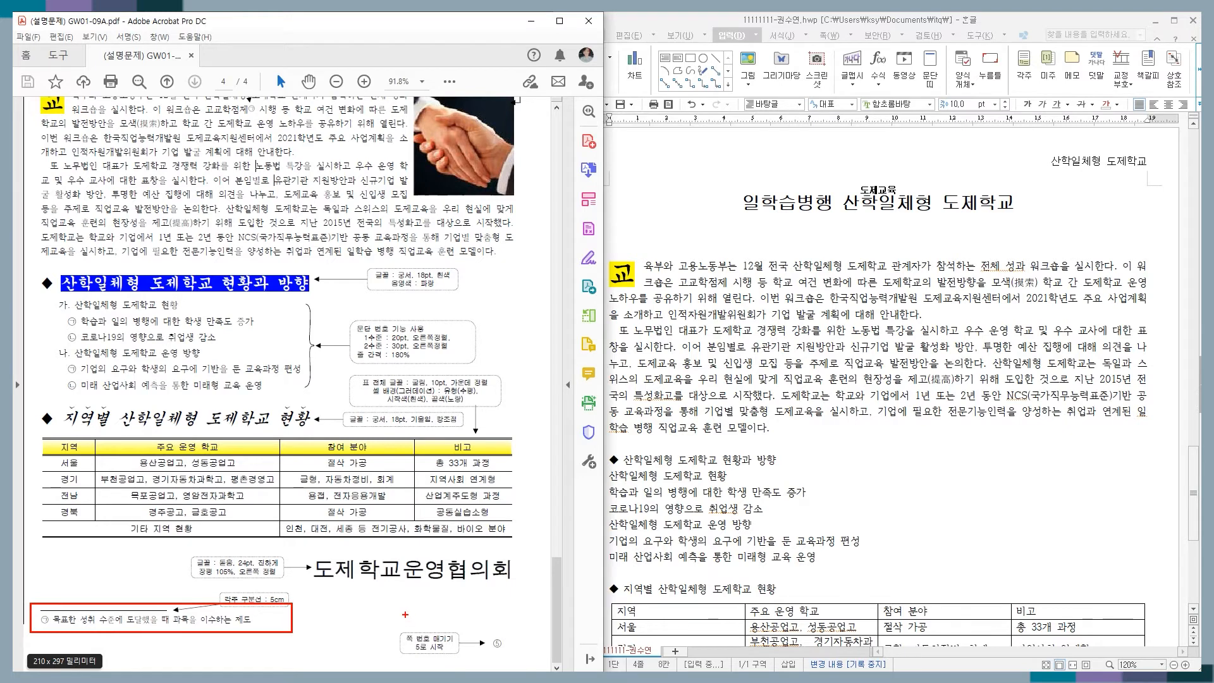
pyautogui.scroll(3, 405, 615)
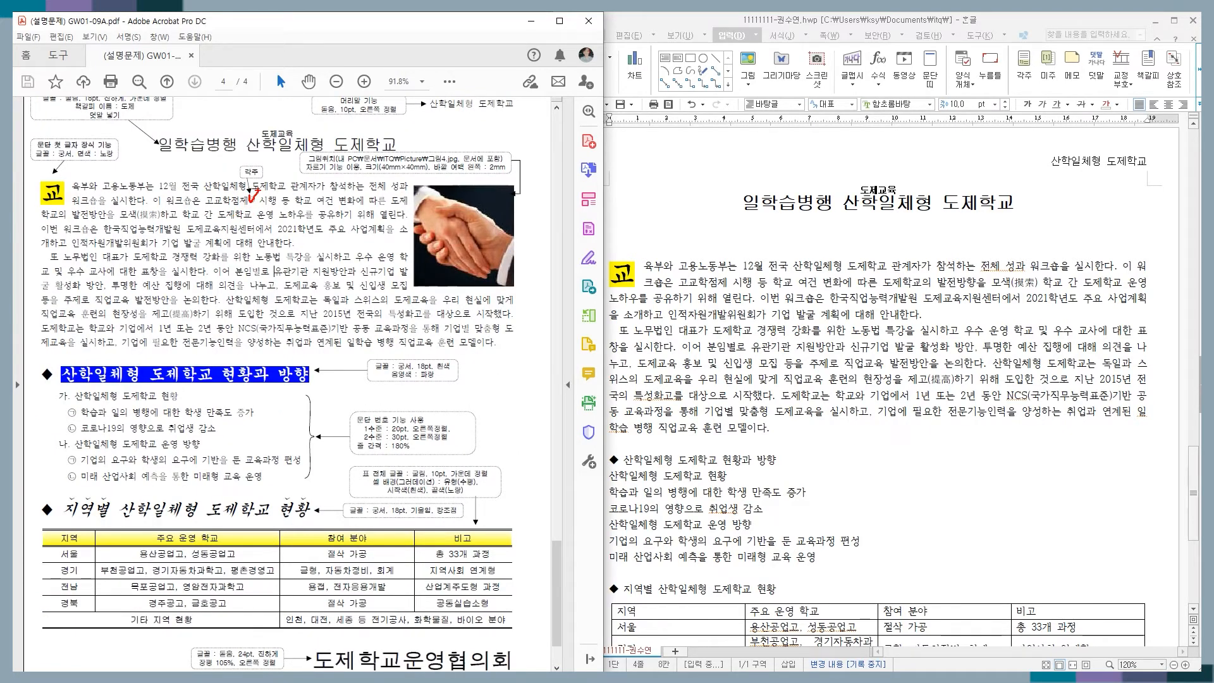
pyautogui.click(727, 280)
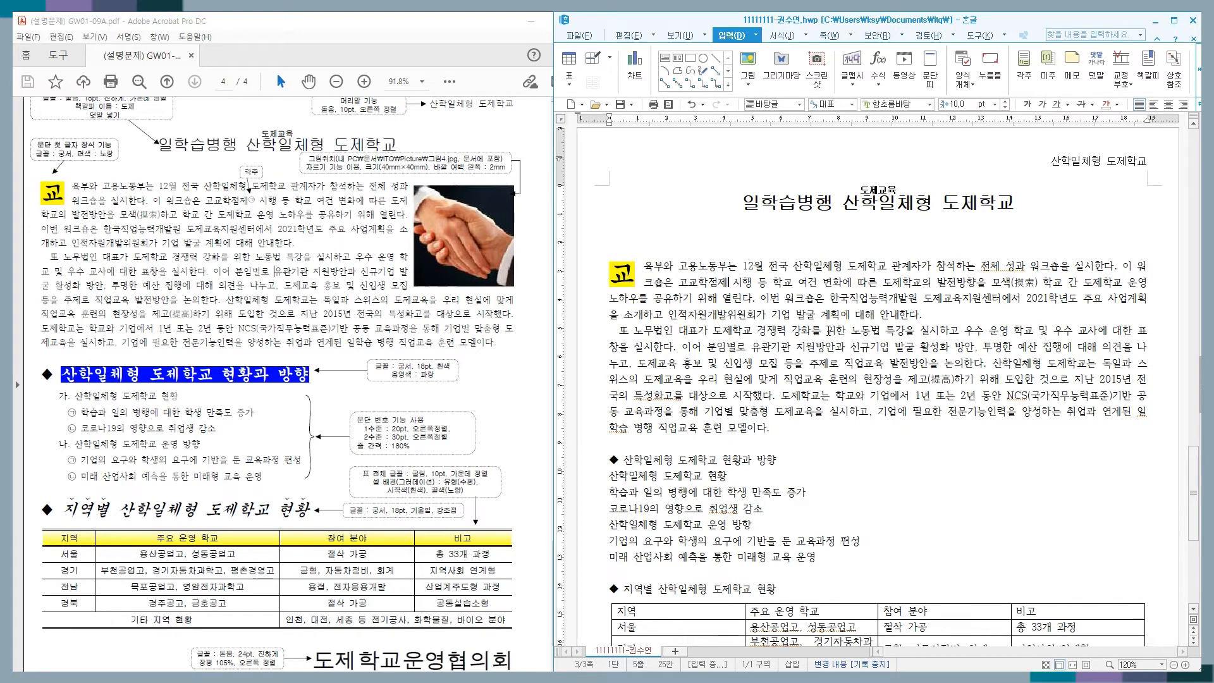
pyautogui.hotkey('ctrl', 'n')
pyautogui.press('n')
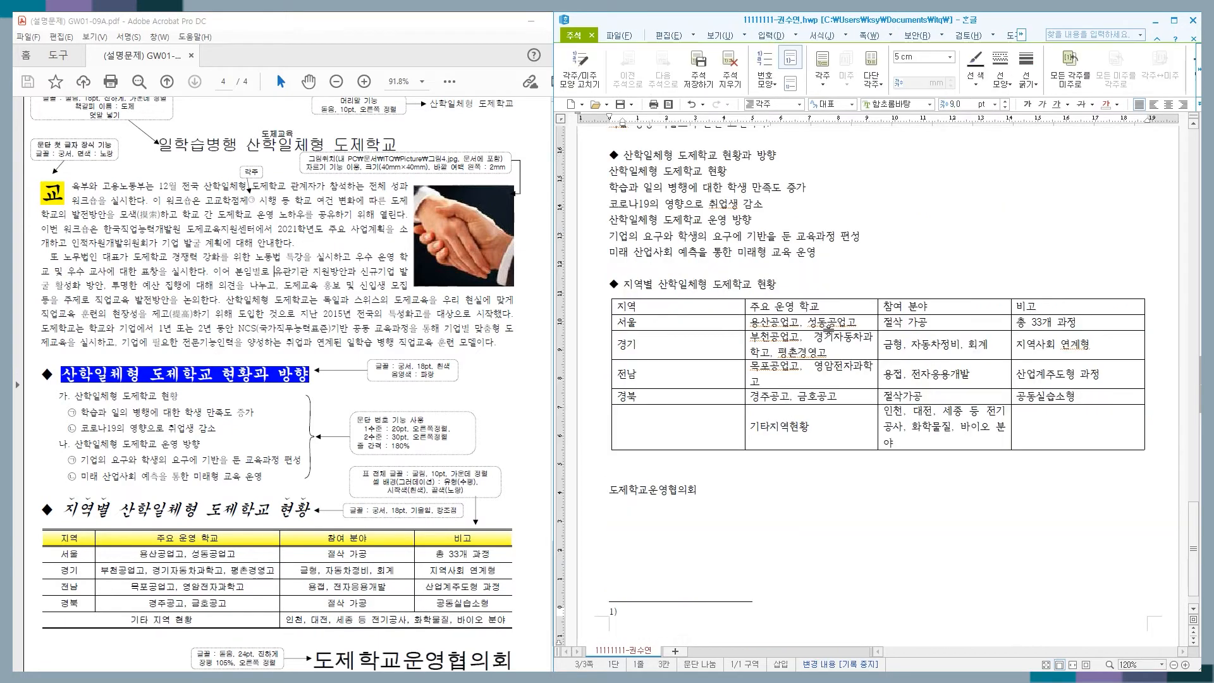
# Enter the footnote text 목표한 성취 수준에 도달했을 때 과목을 이수하는 제도, copied from the exam PDF
pyautogui.scroll(-3, 218, 310)
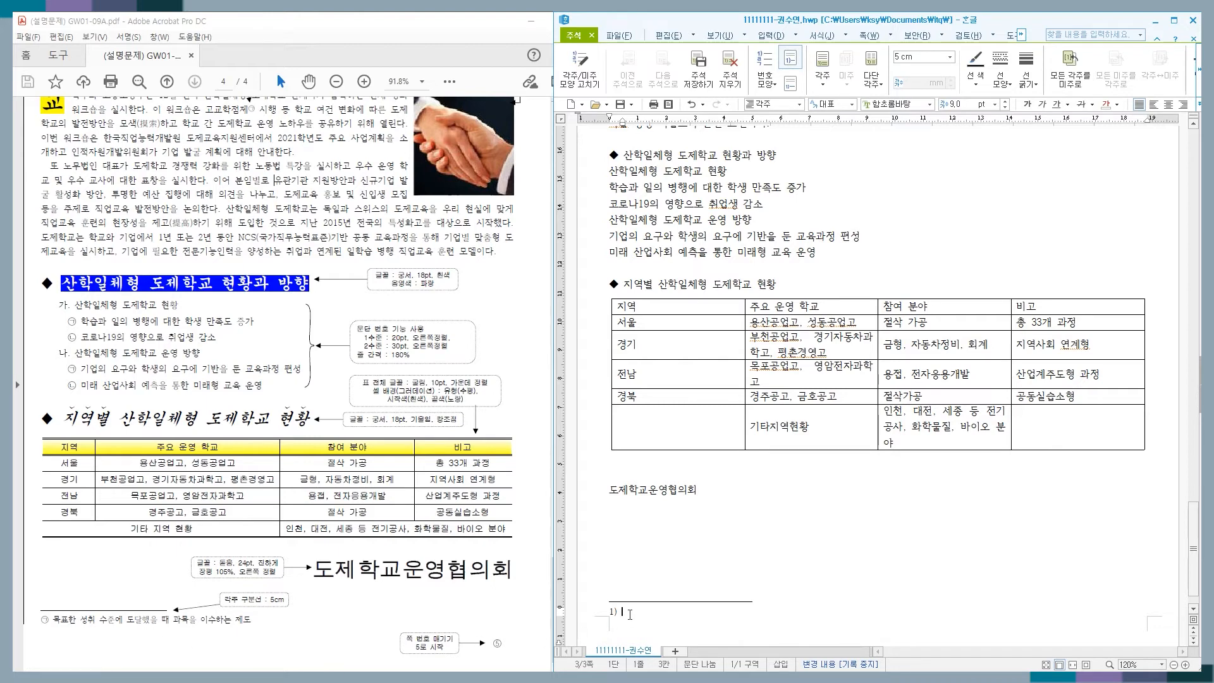
pyautogui.write('목')
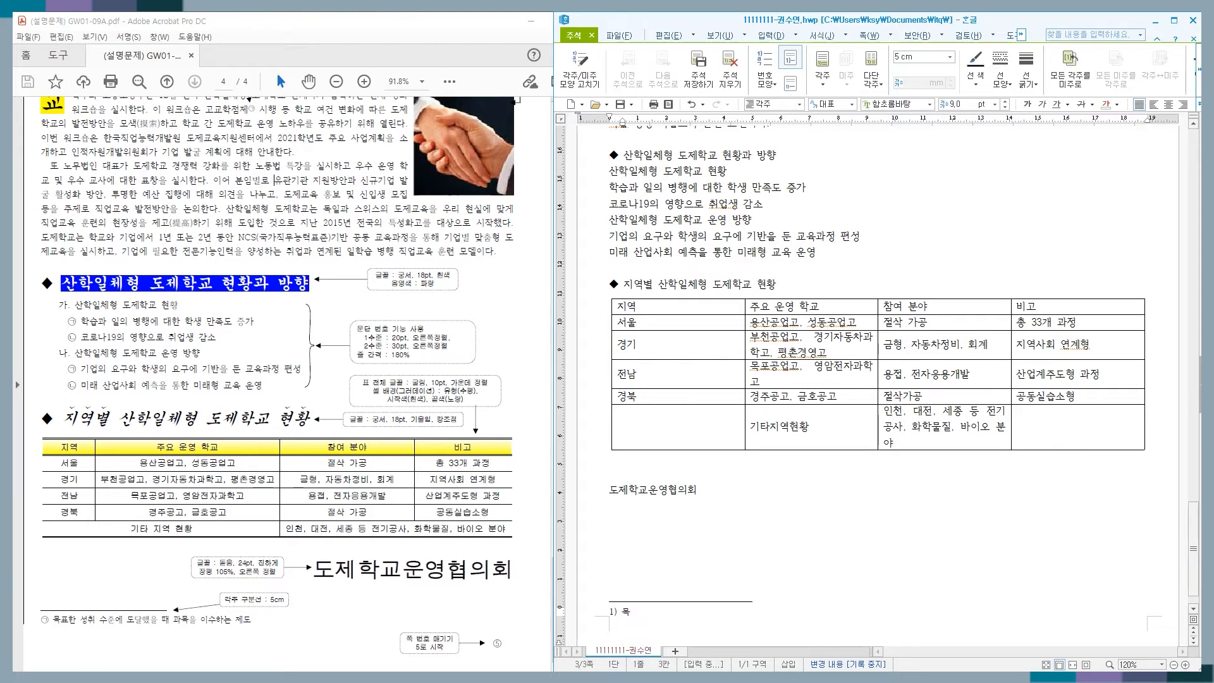
pyautogui.write('표한 성취 수준에')
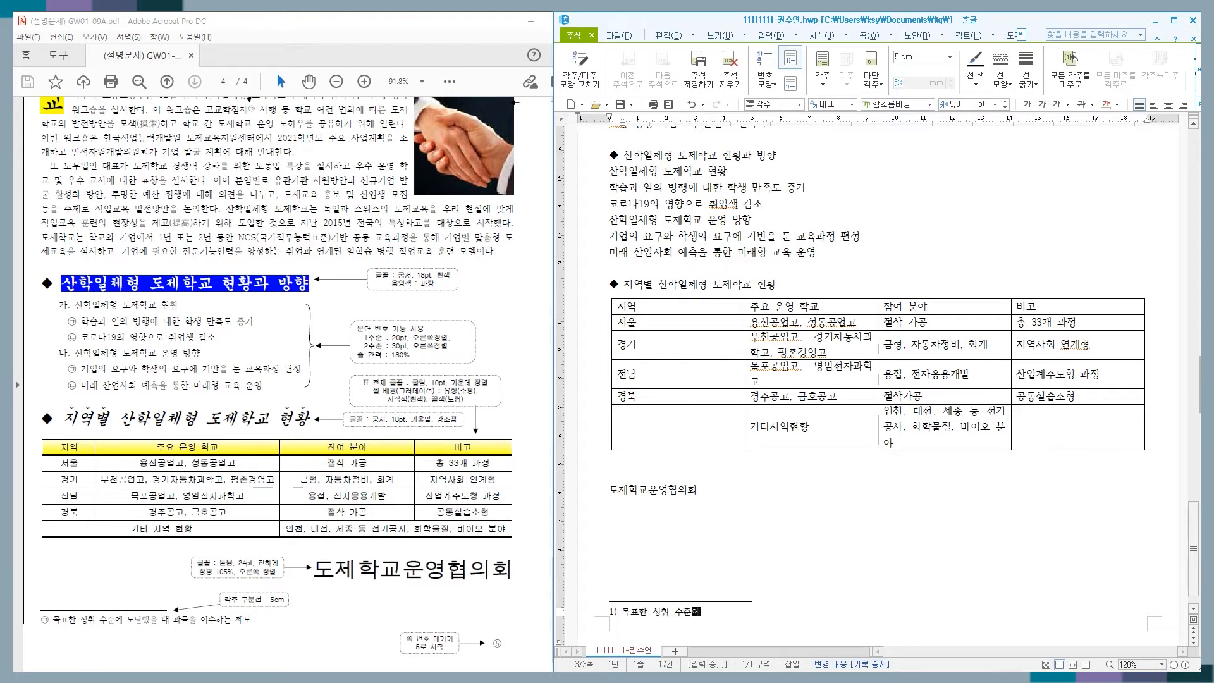
pyautogui.write(' 도다ㄹ했을 때 과목을 이수하는 제도')
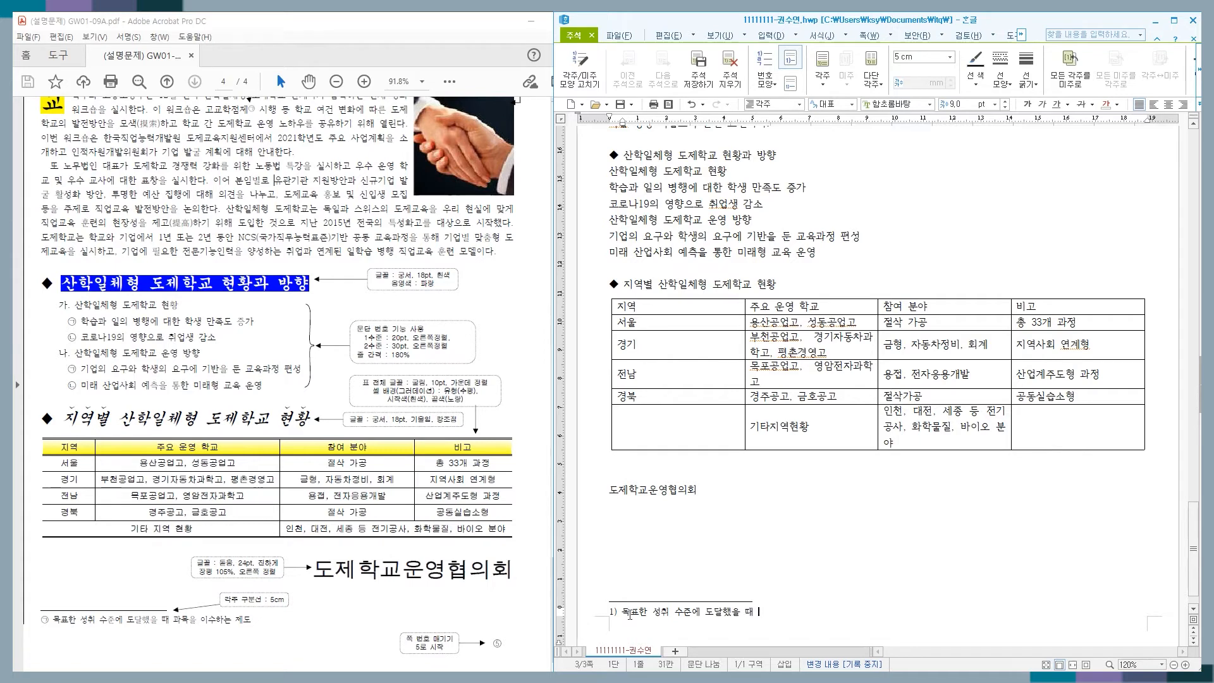
# Change the footnote's number format to the circled consonants ㉠,㉡,㉢
pyautogui.moveTo(673, 618)
pyautogui.mouseDown()
pyautogui.moveTo(735, 222)
pyautogui.moveTo(771, 105)
pyautogui.moveTo(746, 63)
pyautogui.moveTo(788, 95)
pyautogui.moveTo(790, 119)
pyautogui.mouseUp()
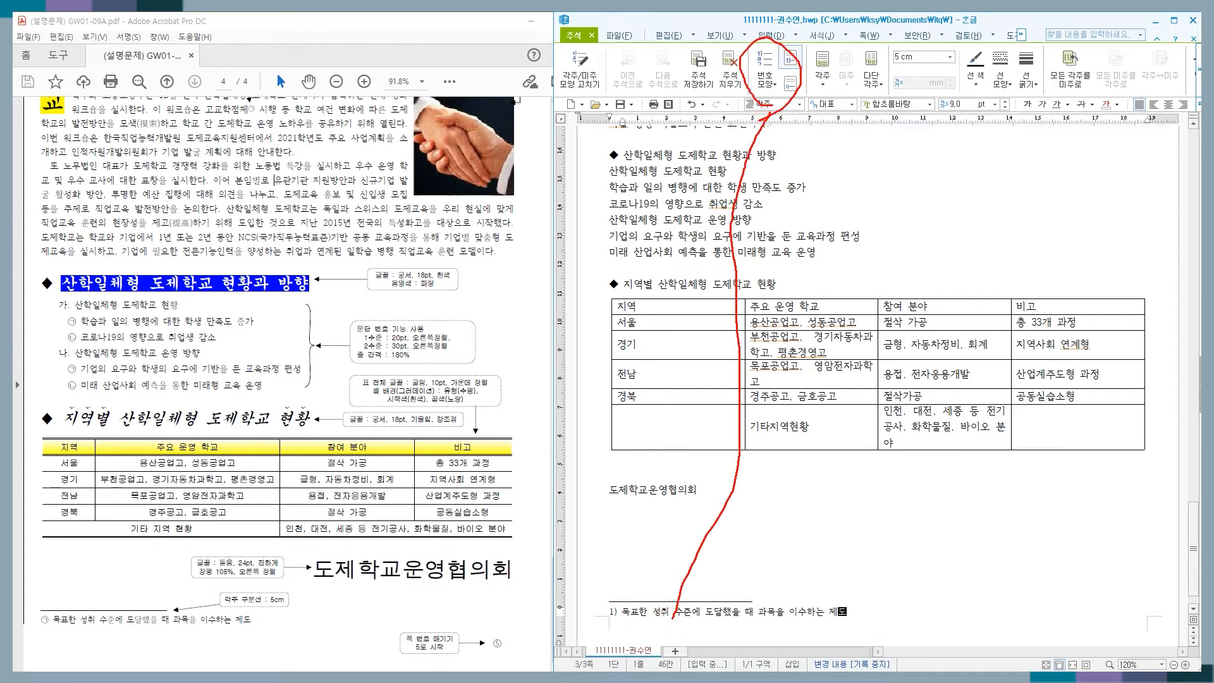
pyautogui.press('Escape')
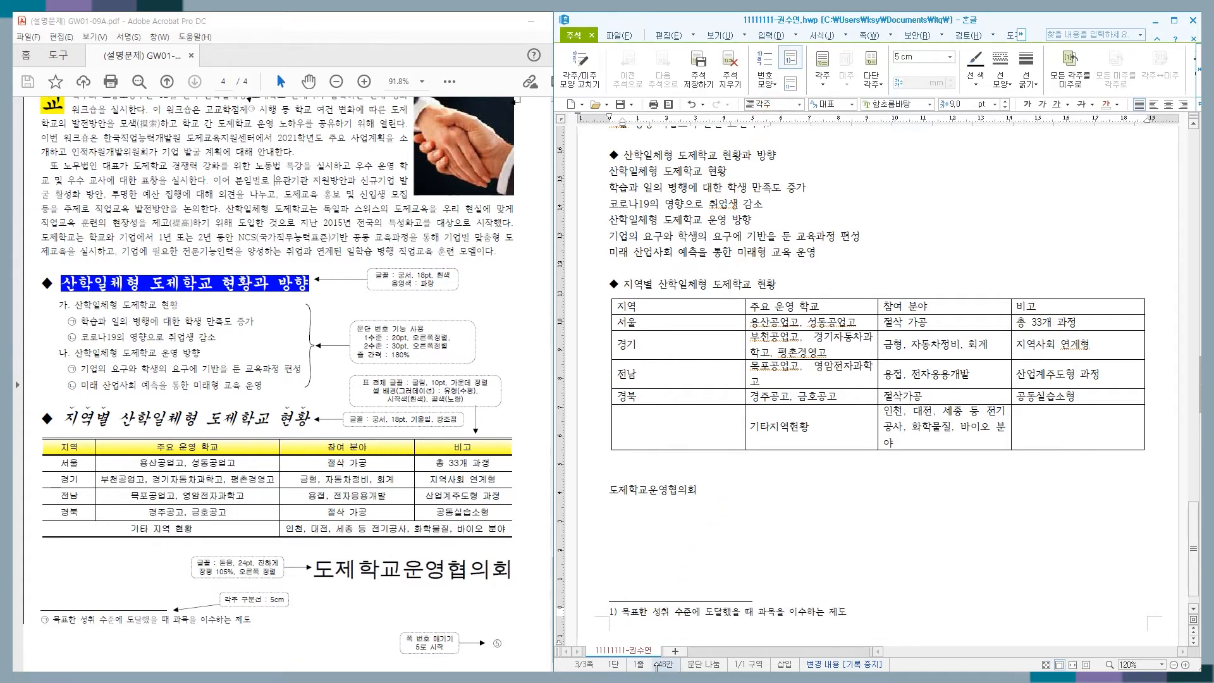
pyautogui.click(769, 85)
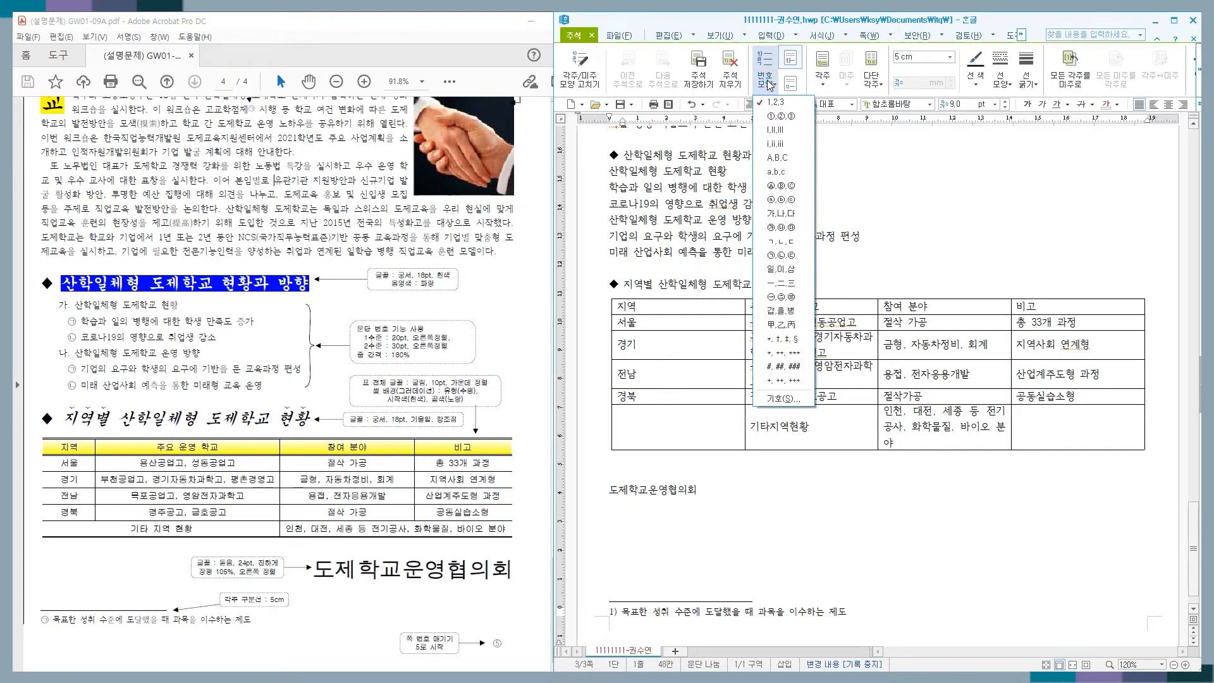
pyautogui.click(778, 256)
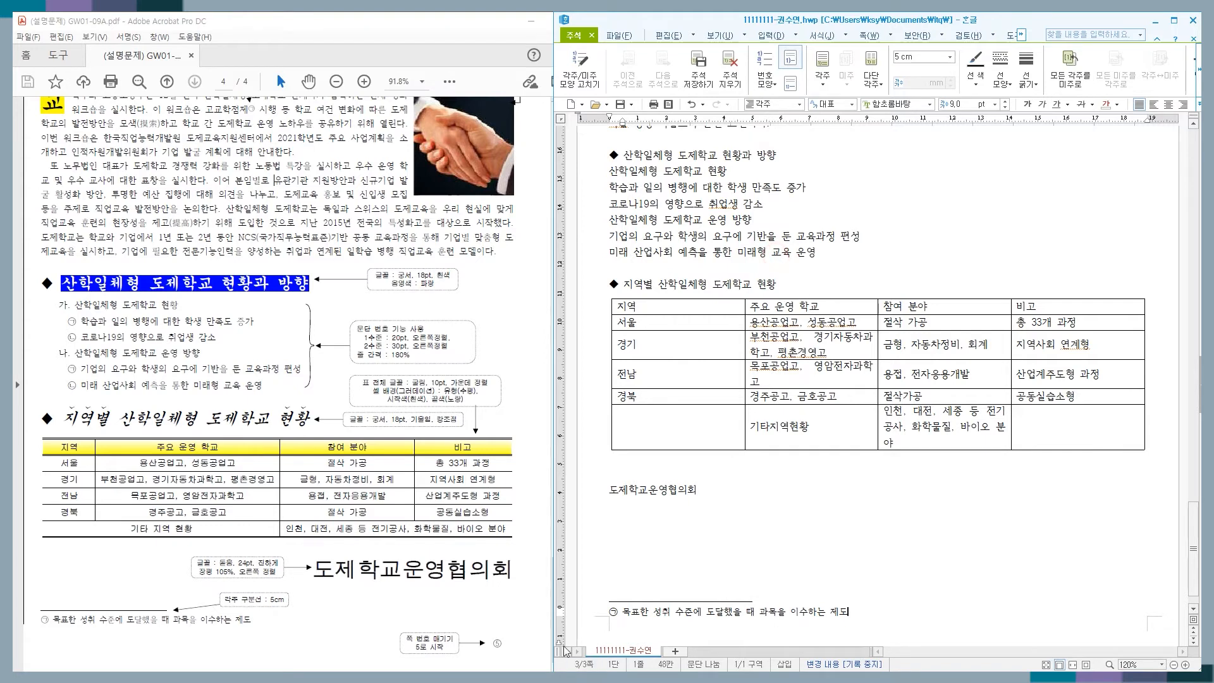
# Compare the footnote separator line's length with the exam PDF's requirement and return to the document body
pyautogui.moveTo(43, 610); pyautogui.dragTo(175, 613)
pyautogui.moveTo(284, 607)
pyautogui.mouseDown()
pyautogui.moveTo(284, 594)
pyautogui.moveTo(286, 608)
pyautogui.mouseUp()
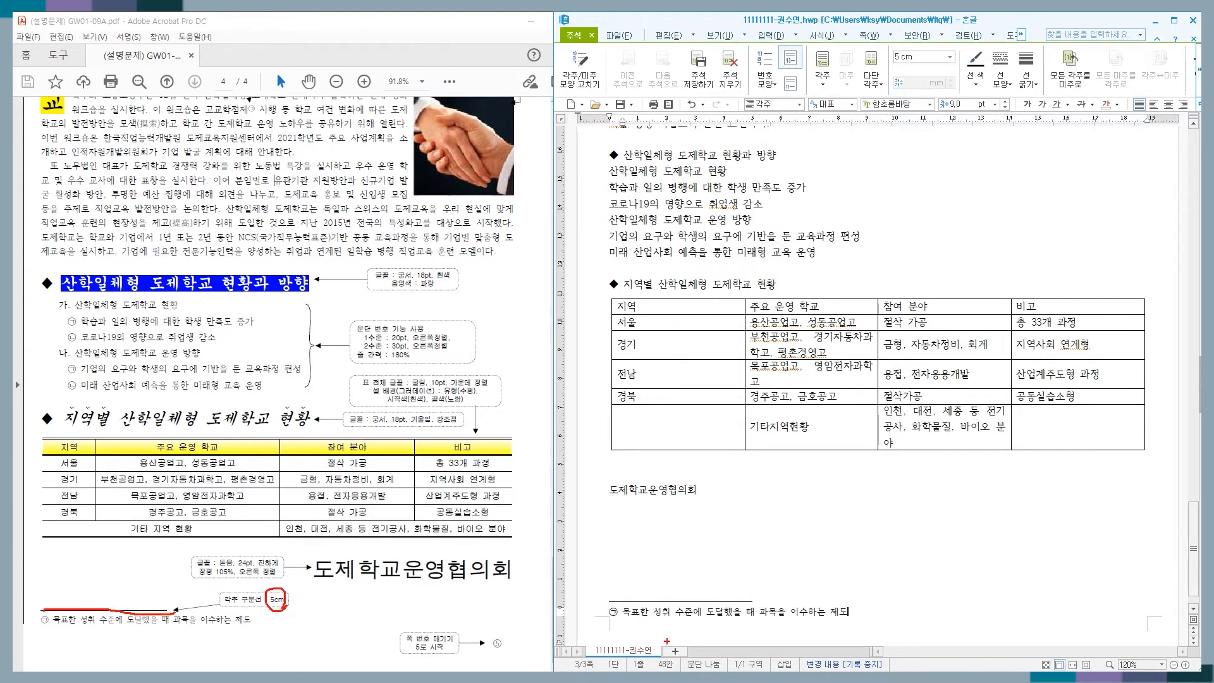
pyautogui.moveTo(943, 37); pyautogui.dragTo(952, 59)
pyautogui.moveTo(751, 597); pyautogui.dragTo(753, 607)
pyautogui.press('Escape')
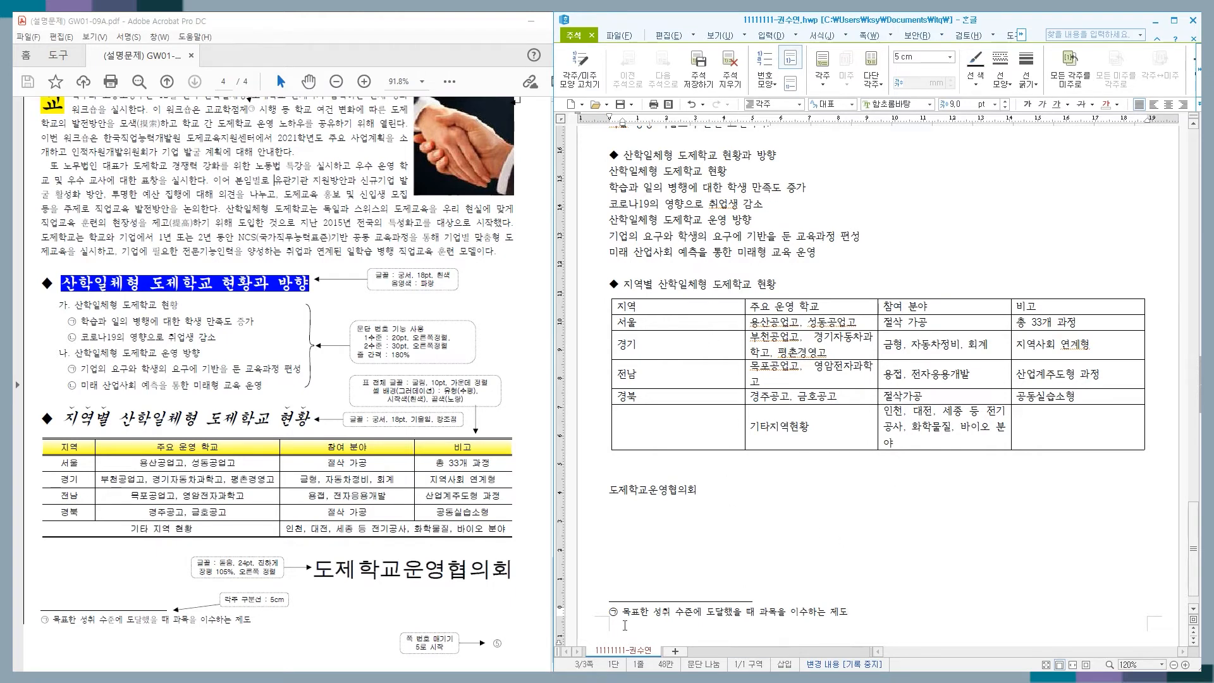
pyautogui.hotkey('shift', 'Escape')
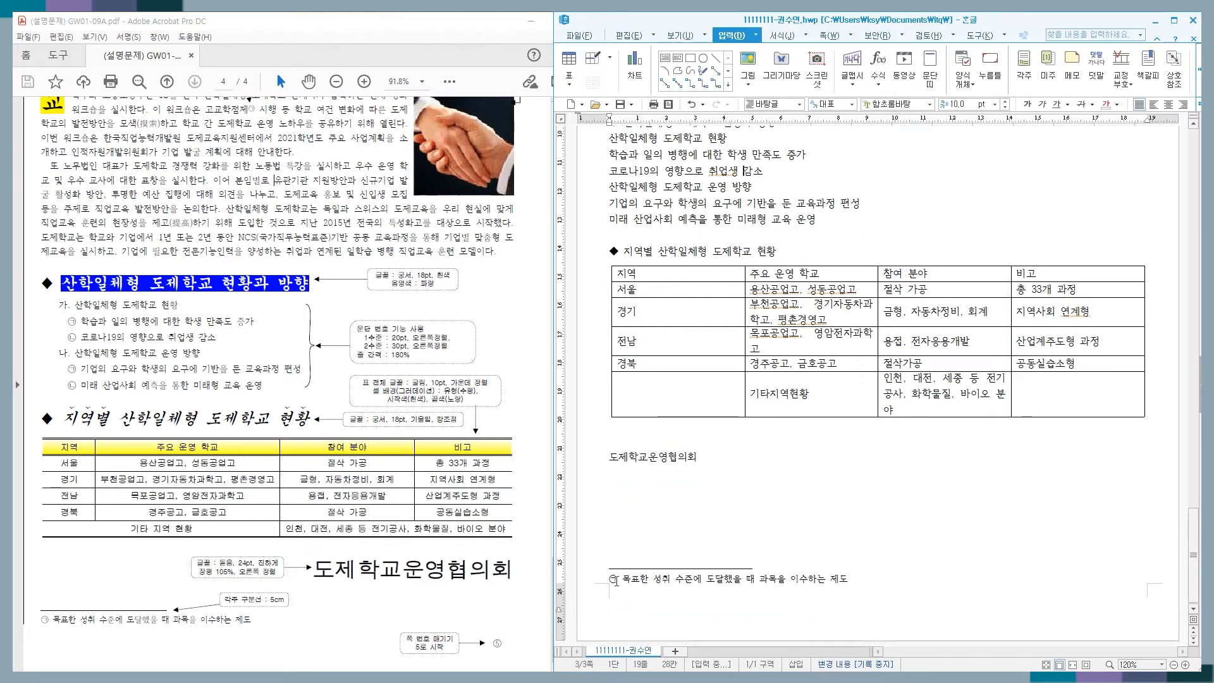
# Examine the exam PDF's picture instructions for the source file, cropping, size and outer margin
pyautogui.scroll(10, 744, 171)
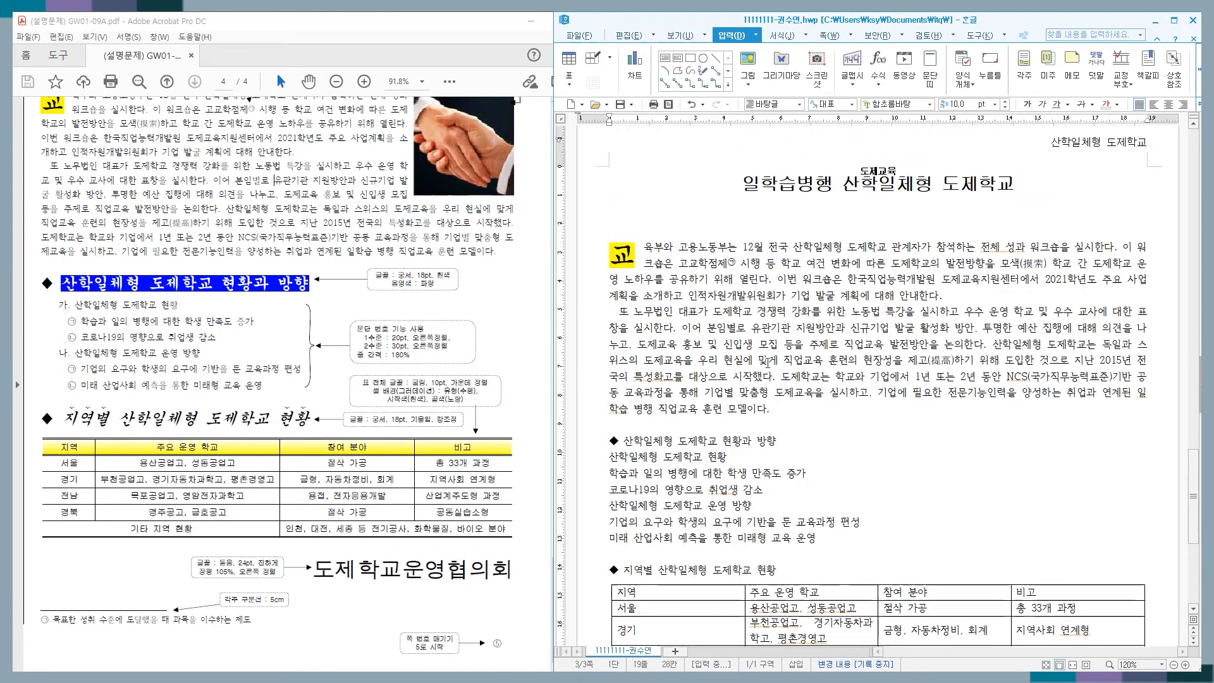
pyautogui.click(849, 324)
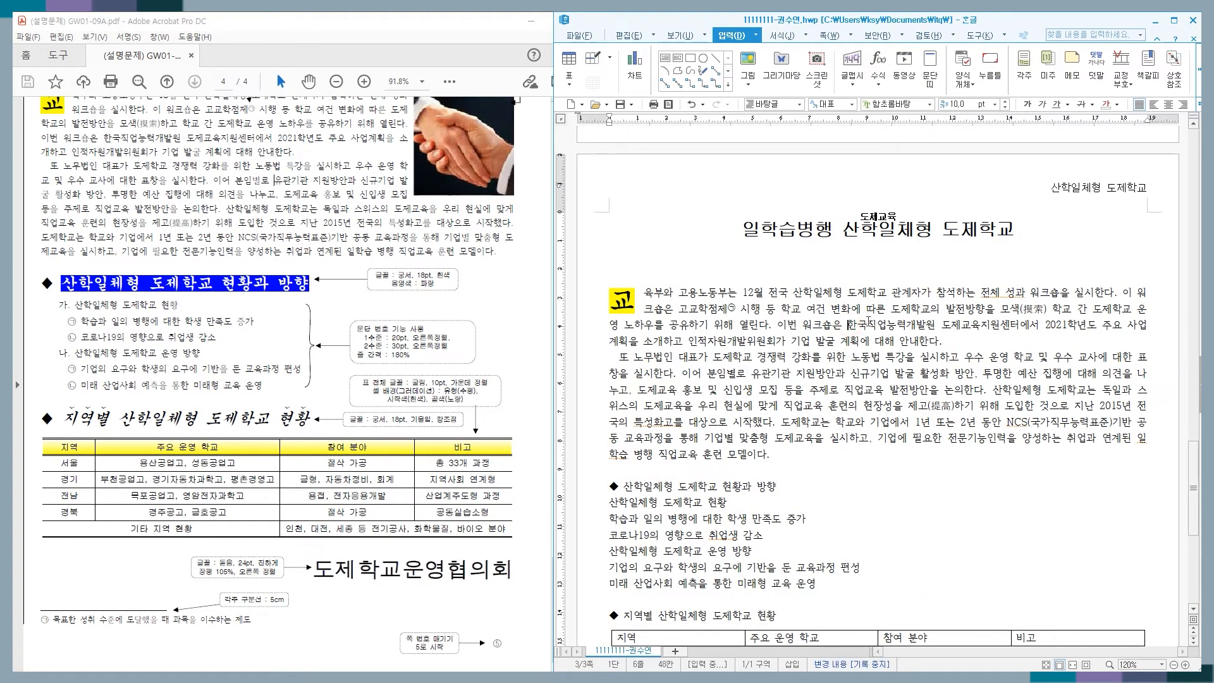
pyautogui.scroll(6, 850, 325)
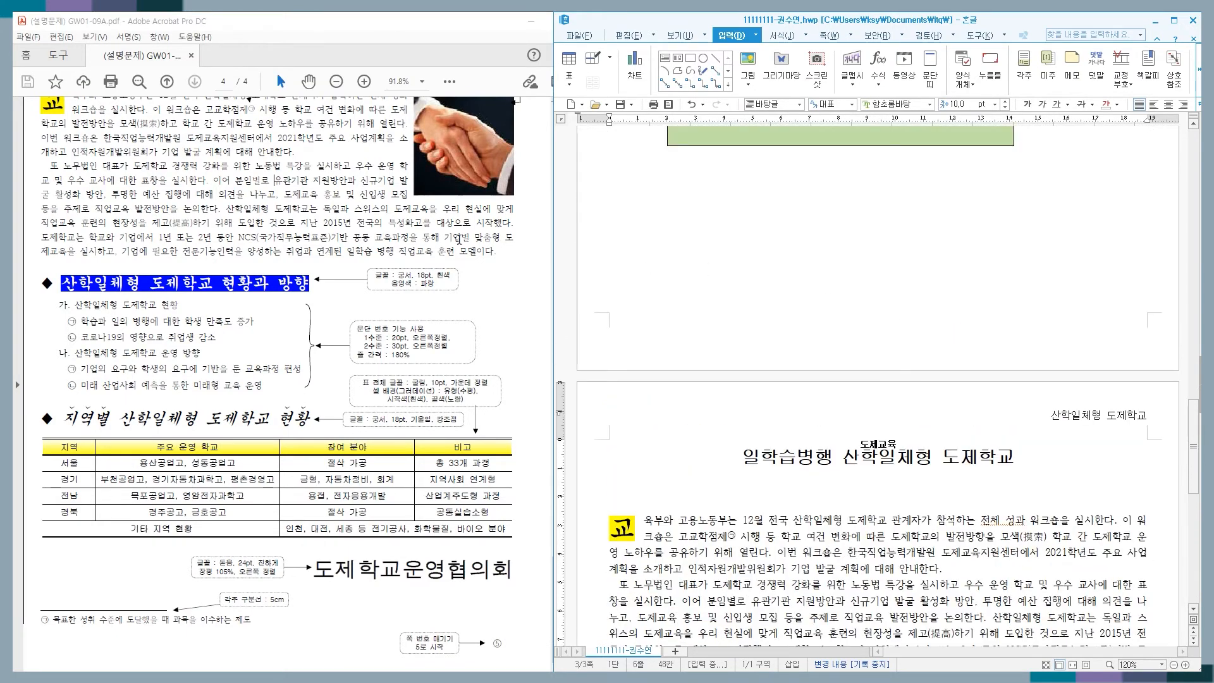
pyautogui.scroll(1, 459, 239)
pyautogui.scroll(-5, 957, 459)
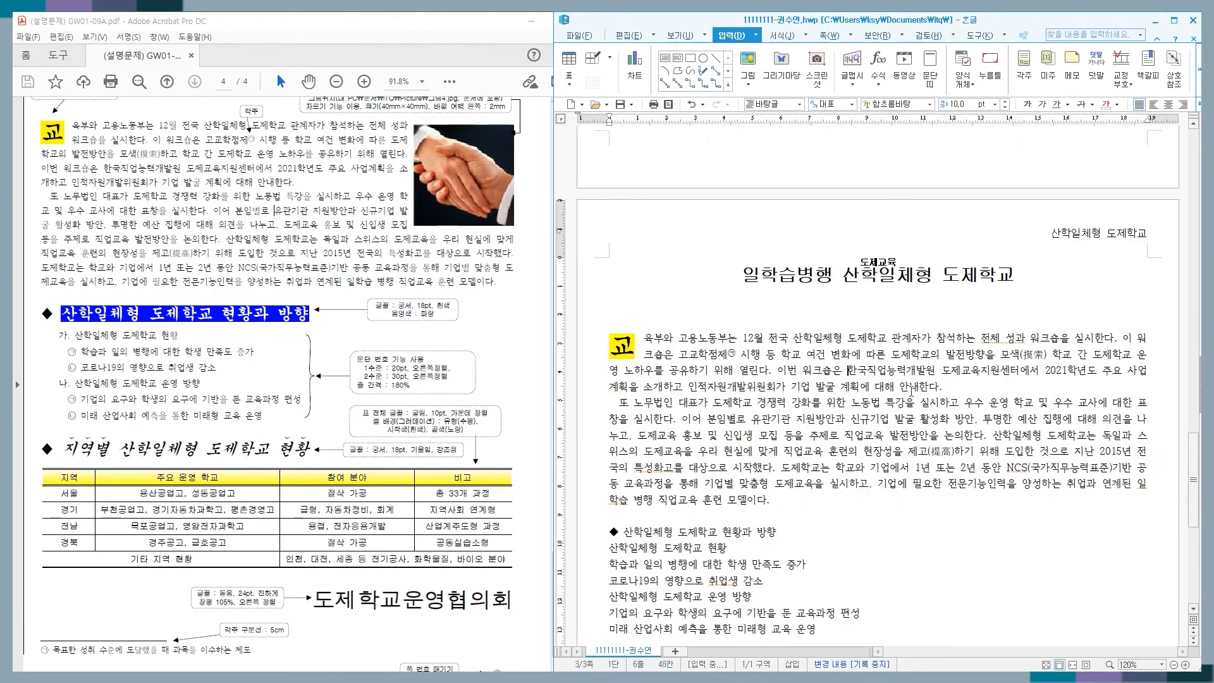
pyautogui.scroll(4, 363, 197)
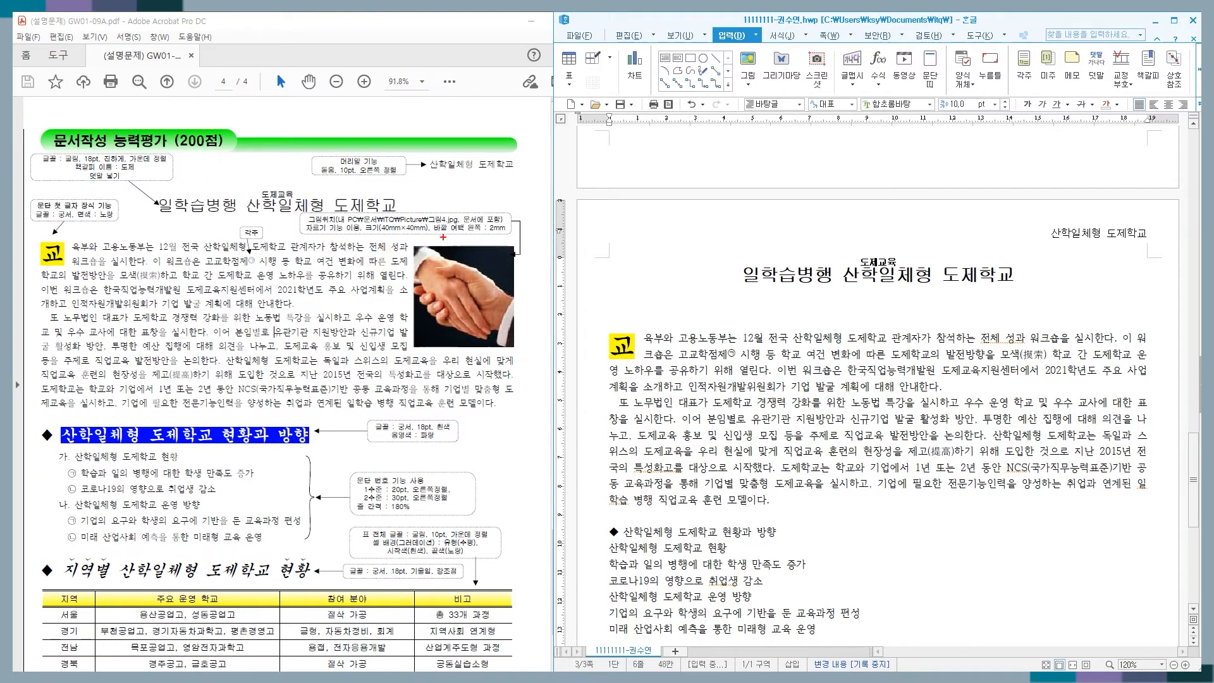
pyautogui.moveTo(425, 207); pyautogui.dragTo(462, 226)
pyautogui.moveTo(517, 335)
pyautogui.mouseDown()
pyautogui.moveTo(424, 325)
pyautogui.moveTo(495, 241)
pyautogui.moveTo(511, 339)
pyautogui.mouseUp()
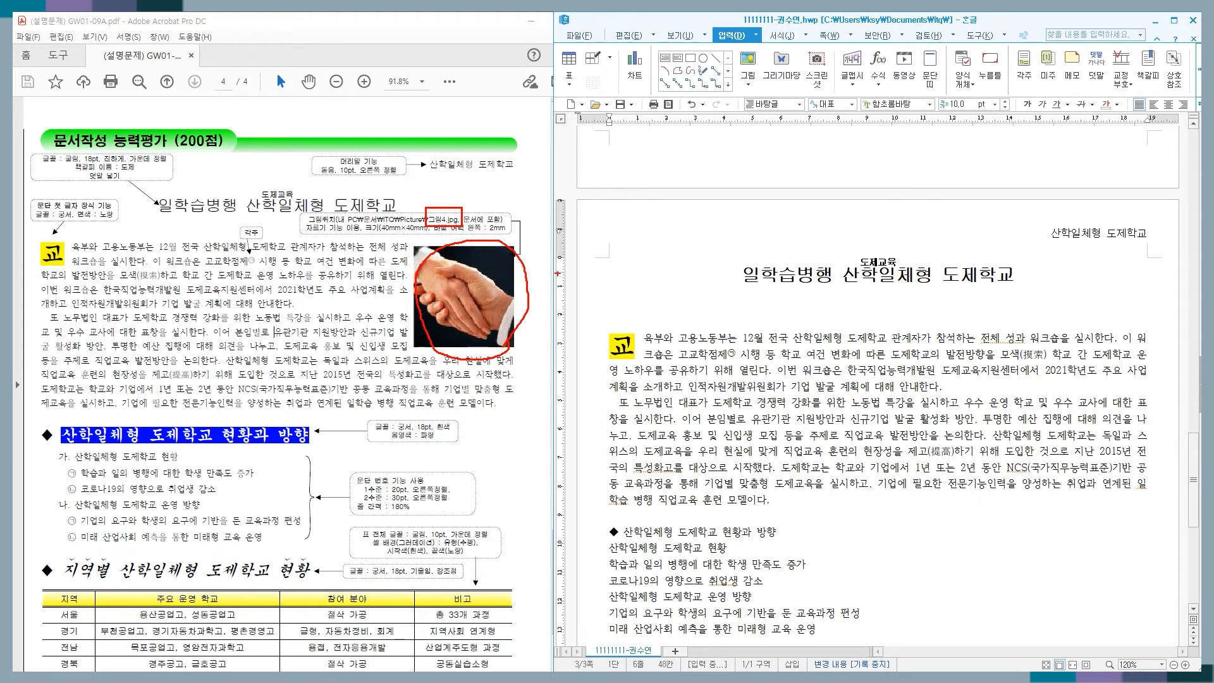
pyautogui.press('Escape')
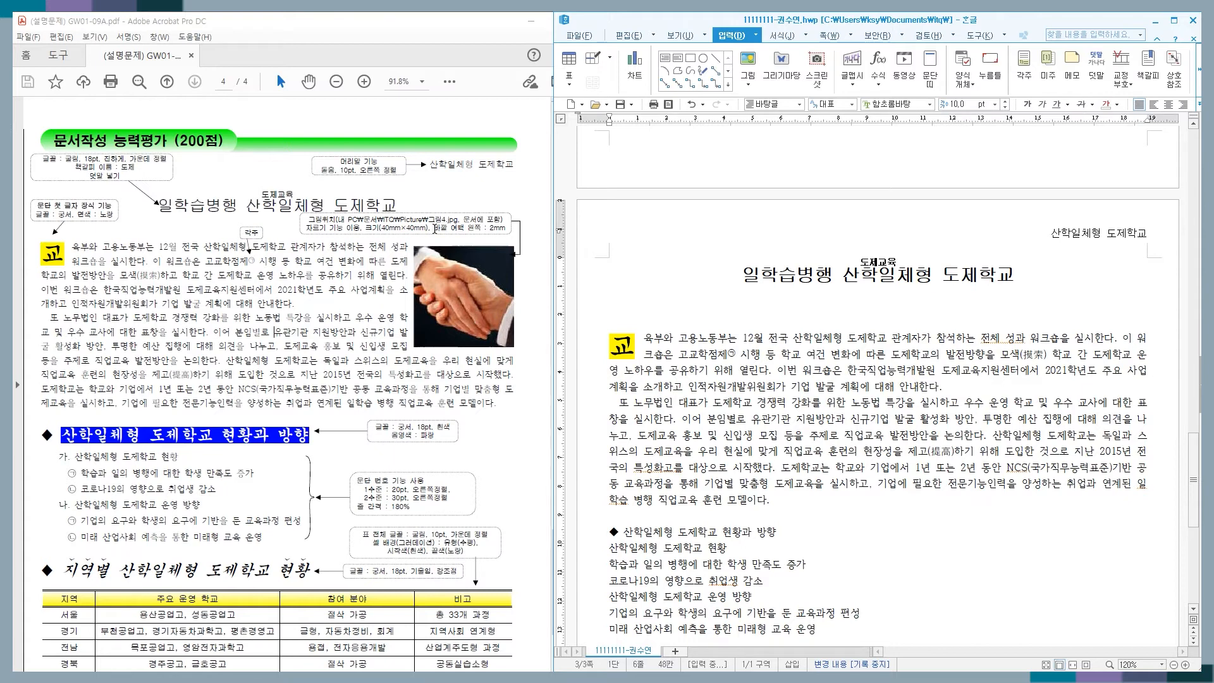
pyautogui.doubleClick(498, 228)
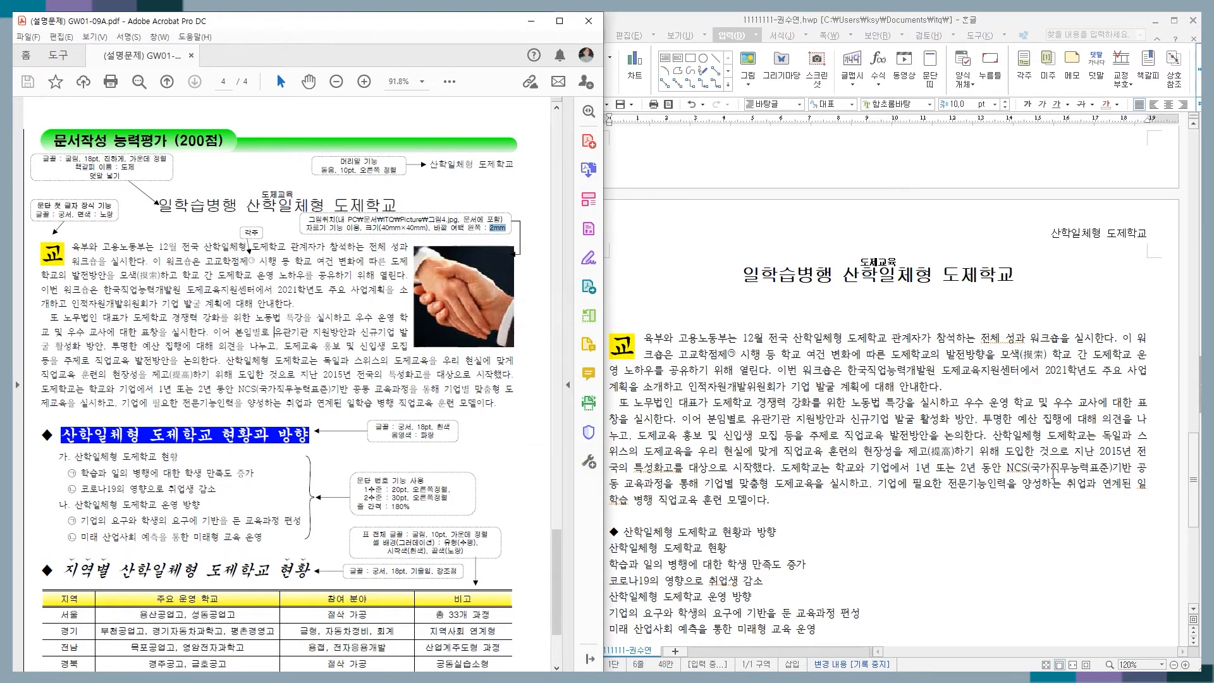
# Insert the picture 그림4.JPG from the itq\Picture folder over the body paragraphs, about 69 × 90 mm in size
pyautogui.click(1013, 384)
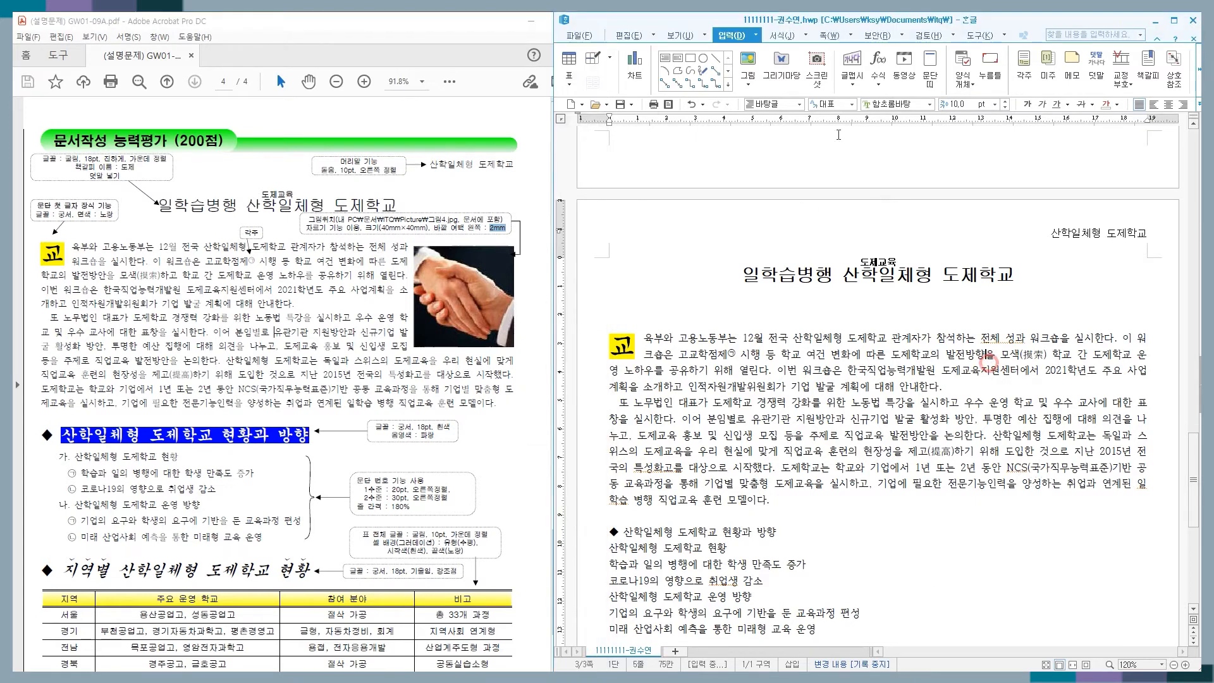
pyautogui.click(748, 65)
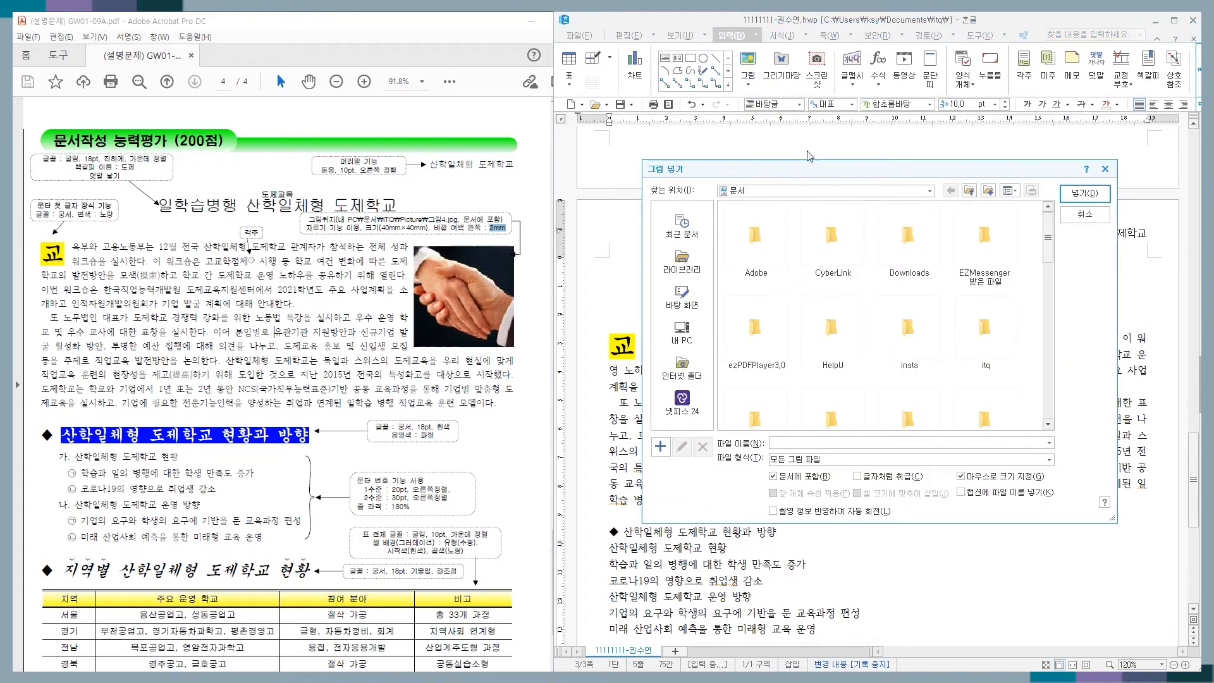
pyautogui.click(804, 169)
pyautogui.moveTo(806, 174); pyautogui.dragTo(796, 171)
pyautogui.doubleClick(978, 332)
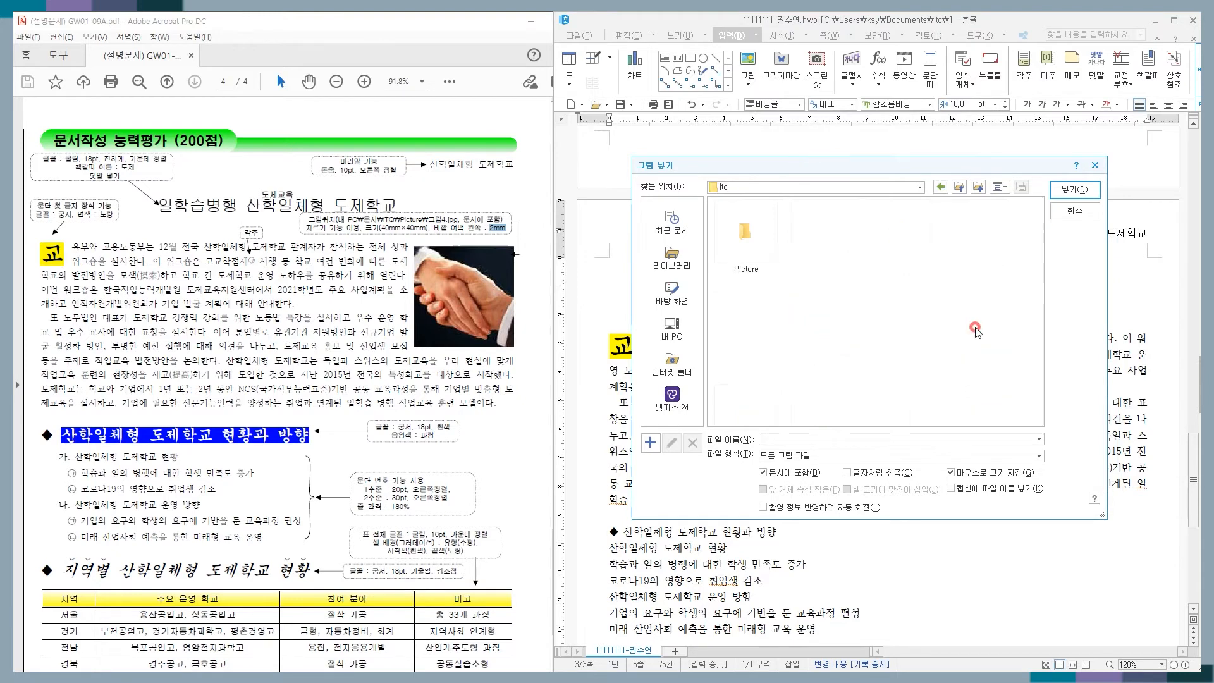
pyautogui.doubleClick(755, 239)
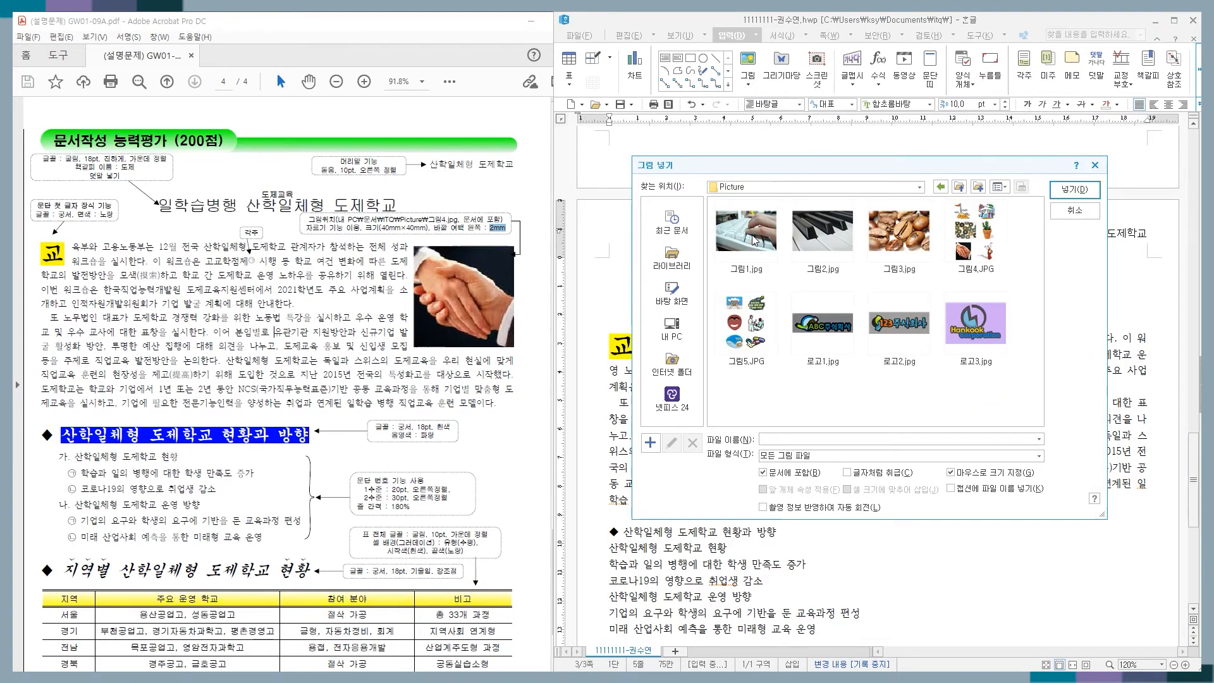
pyautogui.click(975, 235)
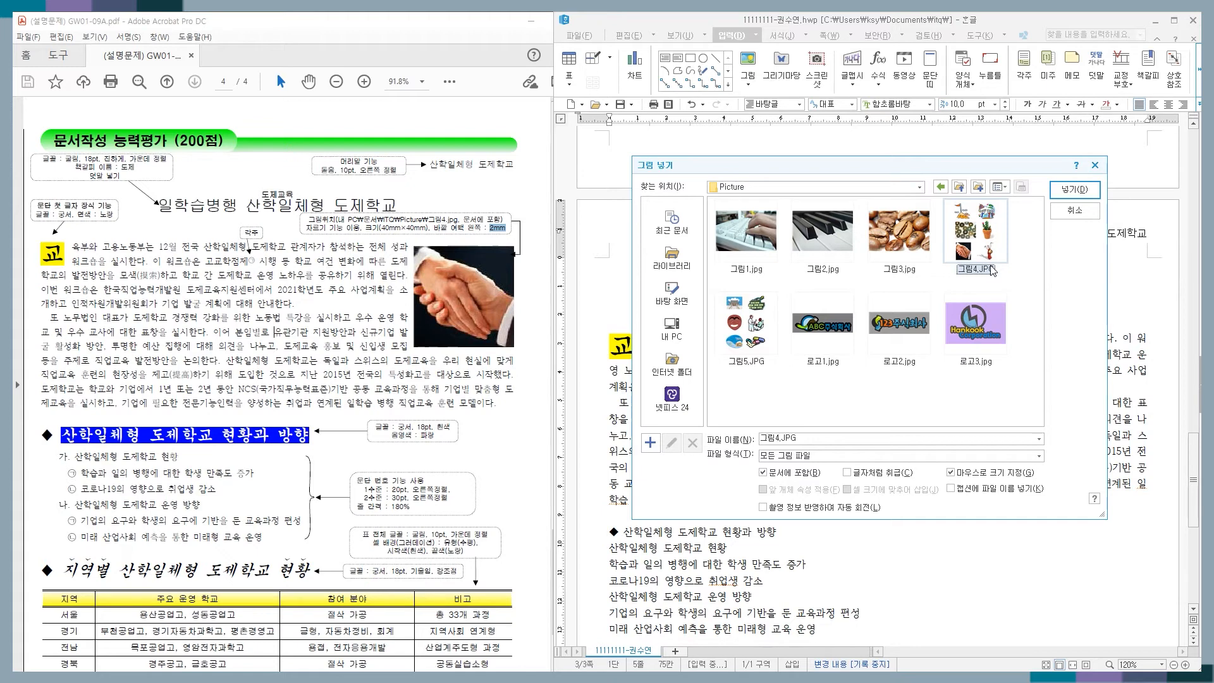
pyautogui.click(1078, 190)
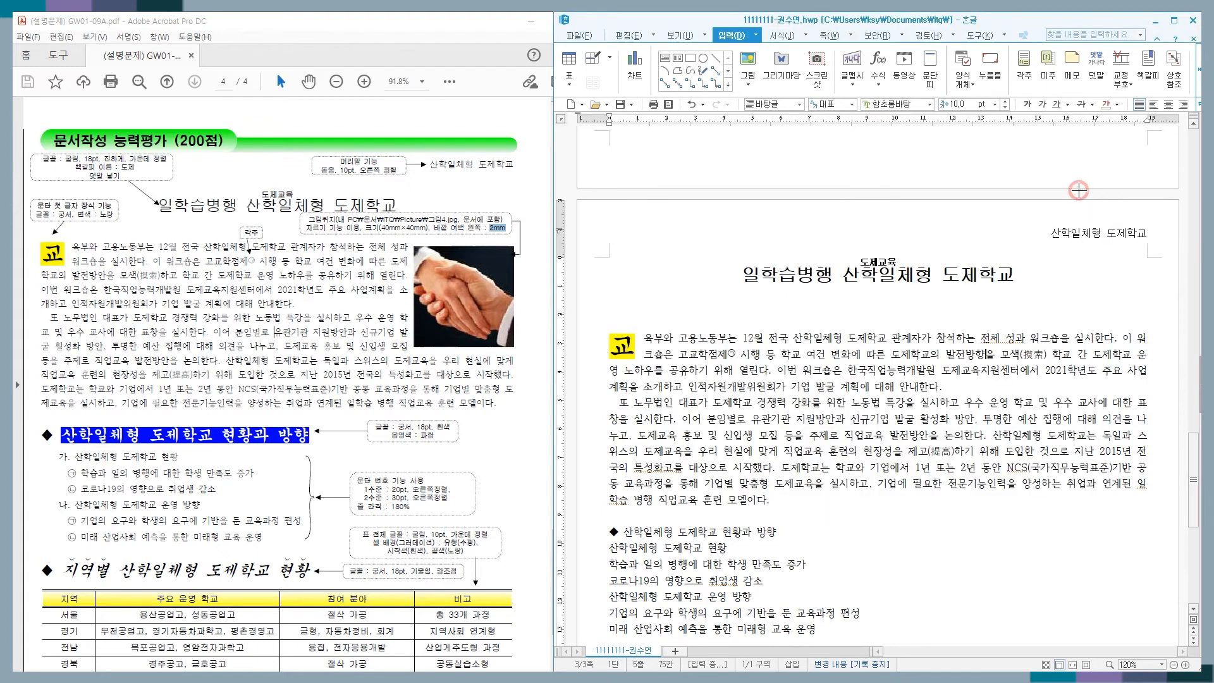
pyautogui.moveTo(881, 343); pyautogui.dragTo(996, 484)
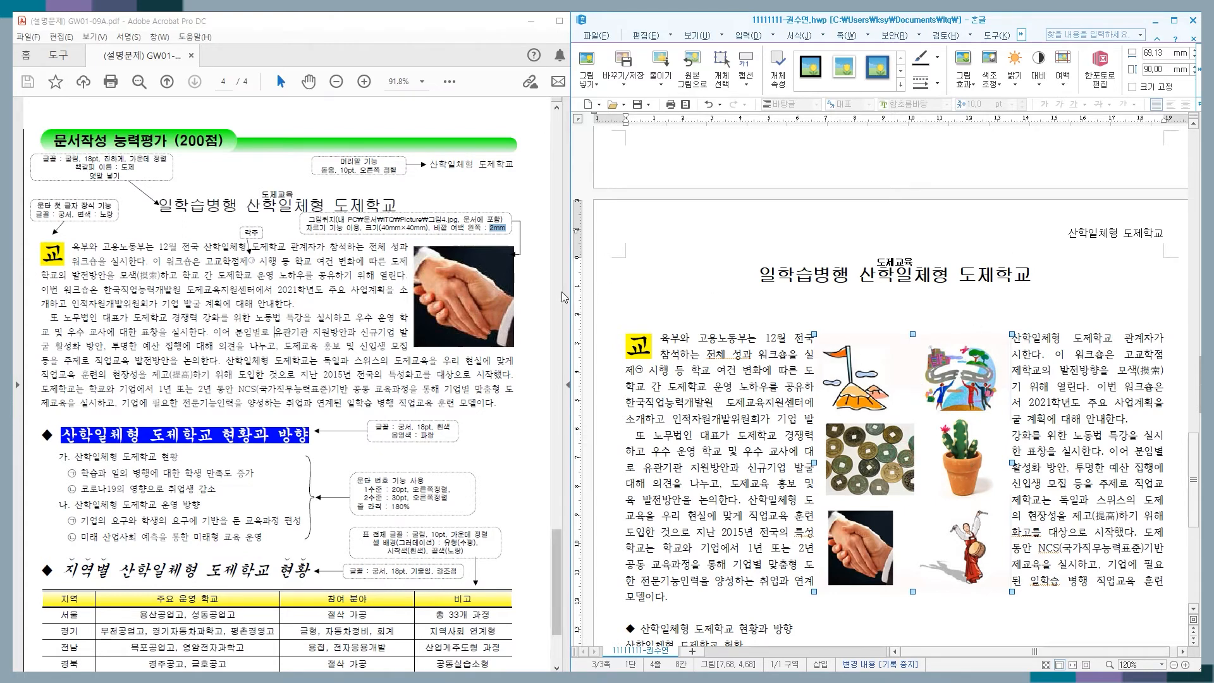
# Widen the document window and crop the inserted picture to the handshake image, about 27 × 28 mm
pyautogui.moveTo(573, 292); pyautogui.dragTo(353, 293)
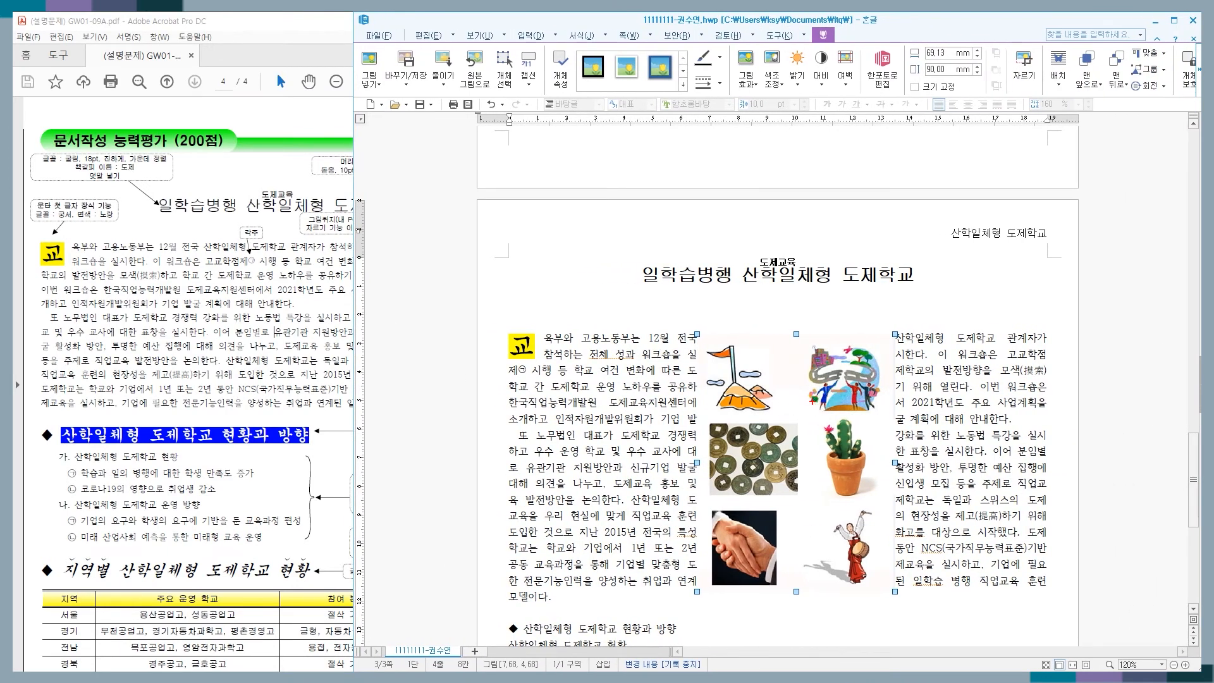
pyautogui.moveTo(812, 26); pyautogui.dragTo(836, 48)
pyautogui.moveTo(1042, 78)
pyautogui.mouseDown()
pyautogui.moveTo(1006, 68)
pyautogui.moveTo(1038, 43)
pyautogui.moveTo(1044, 81)
pyautogui.mouseUp()
pyautogui.click(1024, 63)
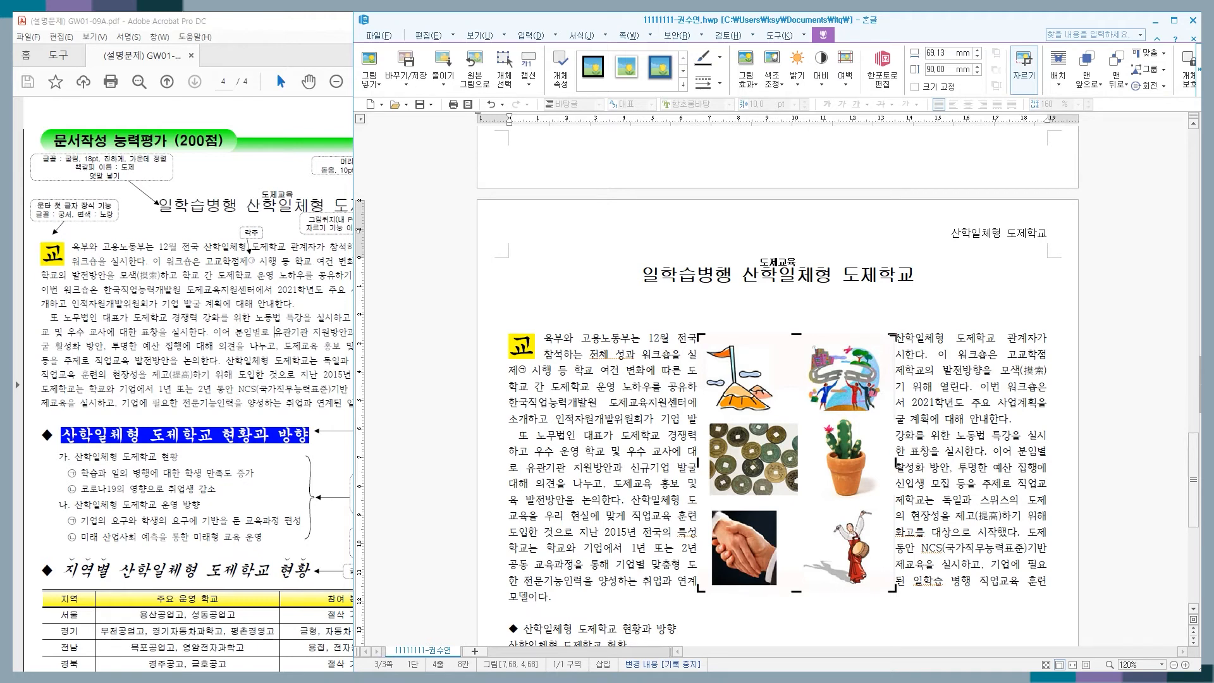
pyautogui.moveTo(892, 336); pyautogui.dragTo(777, 513)
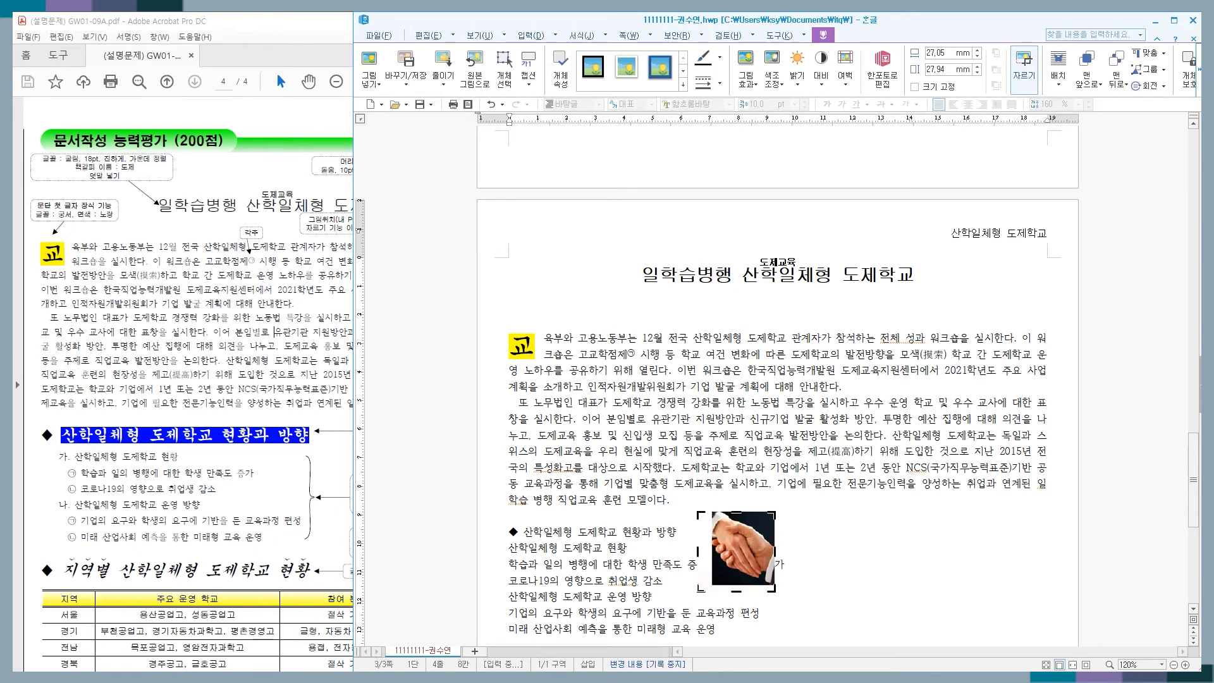
# Crop the handshake picture tighter to about 22 × 25 mm so only the two hands remain
pyautogui.moveTo(699, 587)
pyautogui.mouseDown()
pyautogui.moveTo(693, 595)
pyautogui.moveTo(713, 584)
pyautogui.mouseUp()
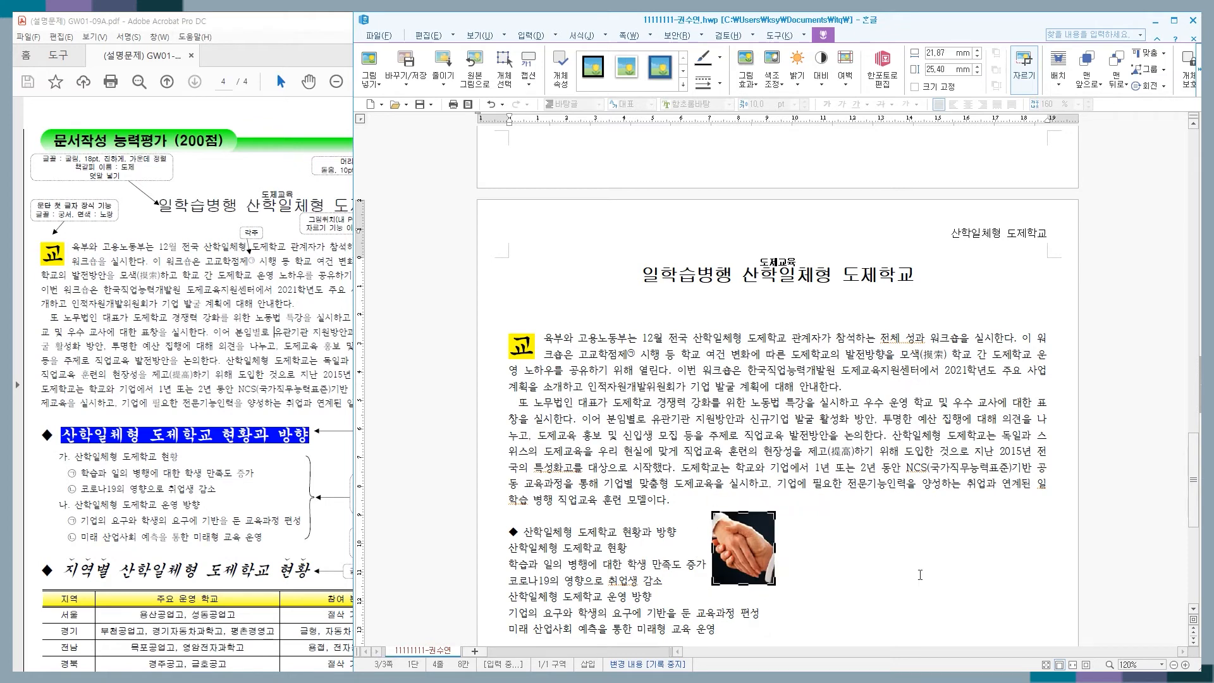
pyautogui.click(832, 421)
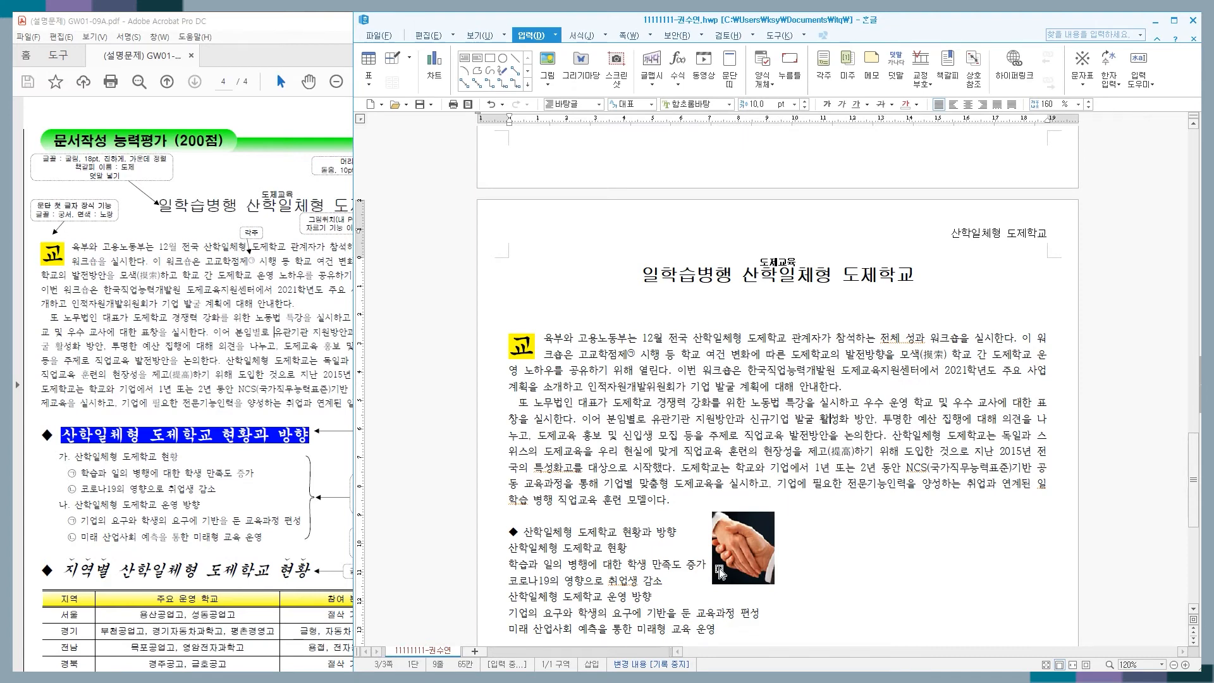
# Move the cropped picture to the right end of the first body paragraph and enlarge it to about 34 × 40 mm
pyautogui.click(738, 545)
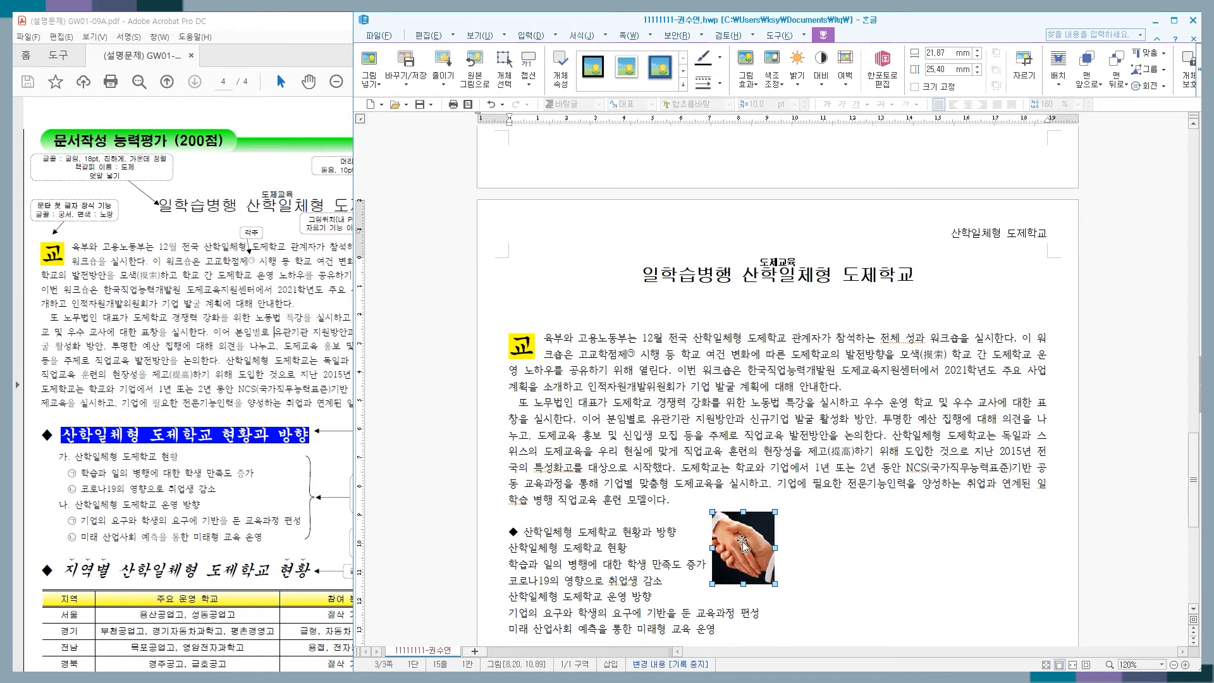
pyautogui.moveTo(744, 545); pyautogui.dragTo(1008, 370)
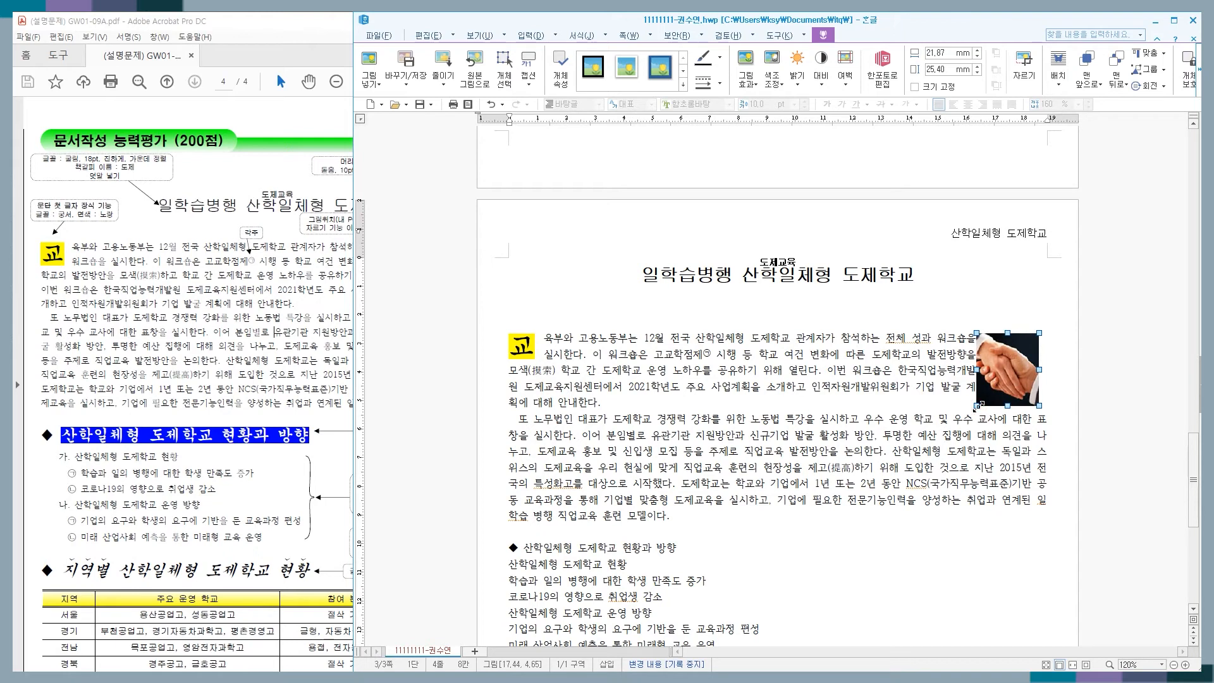
pyautogui.moveTo(977, 406); pyautogui.dragTo(916, 477)
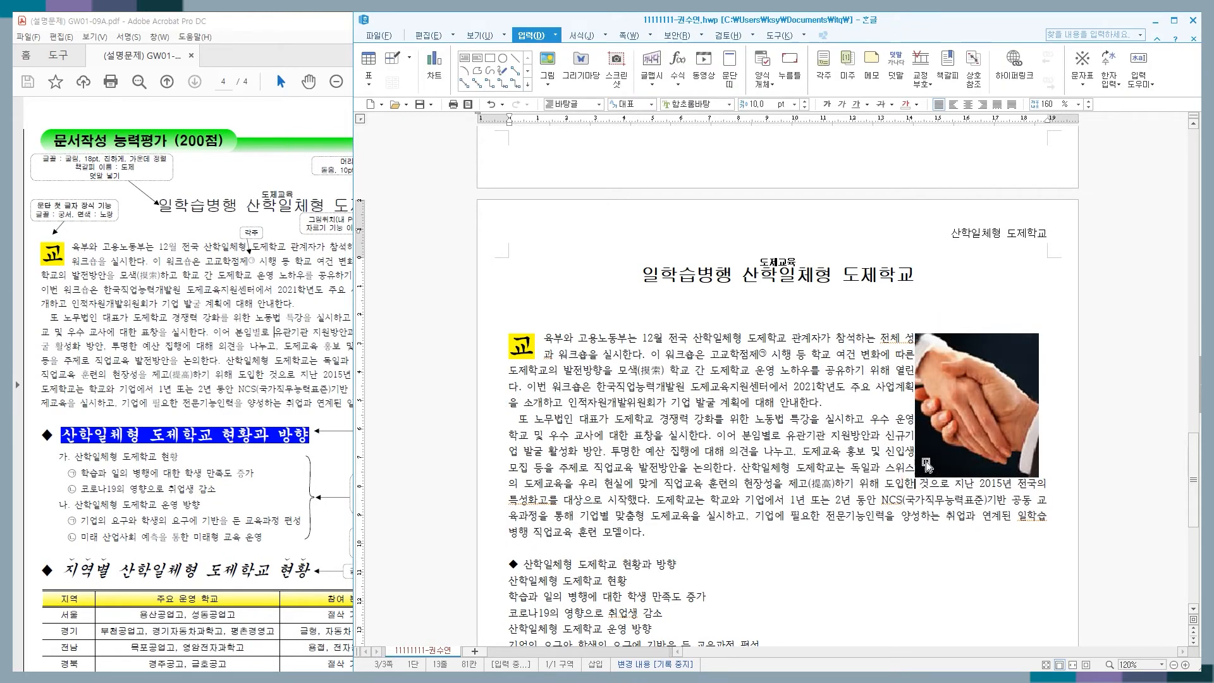
pyautogui.moveTo(915, 477); pyautogui.dragTo(941, 447)
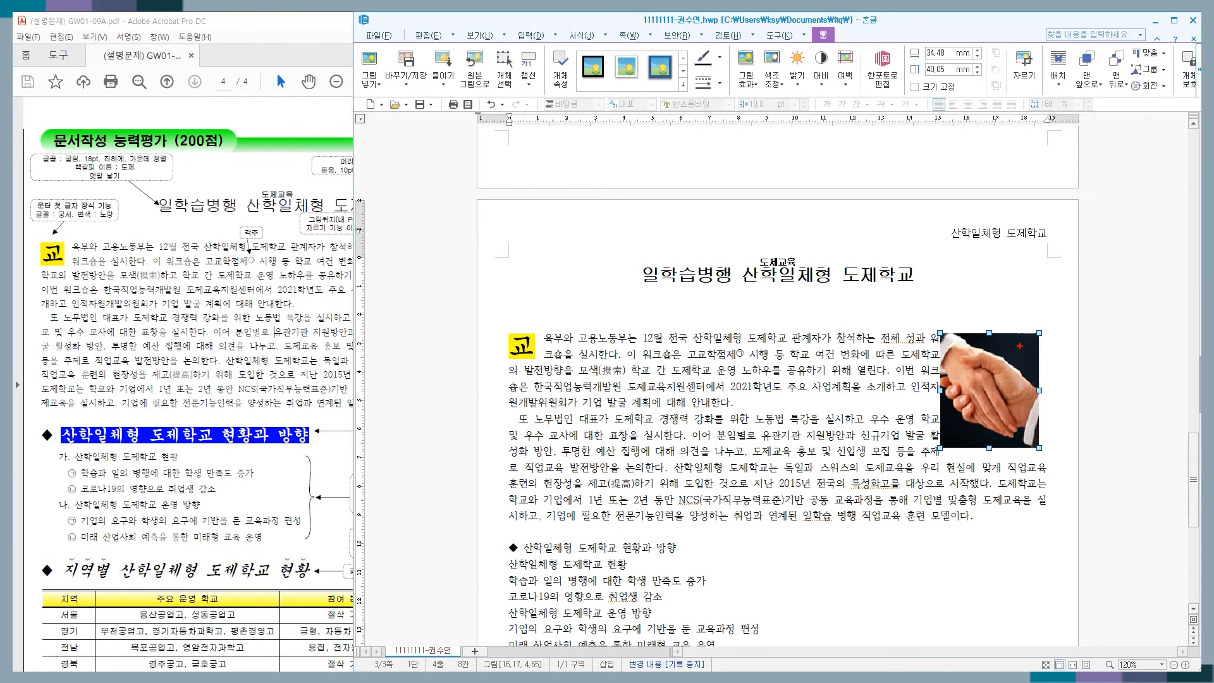
# Try the 자리 차지 text wrapping on the picture, and return it to 어울림
pyautogui.moveTo(1019, 346)
pyautogui.mouseDown()
pyautogui.moveTo(1058, 90)
pyautogui.moveTo(1043, 56)
pyautogui.moveTo(1078, 58)
pyautogui.moveTo(1060, 93)
pyautogui.mouseUp()
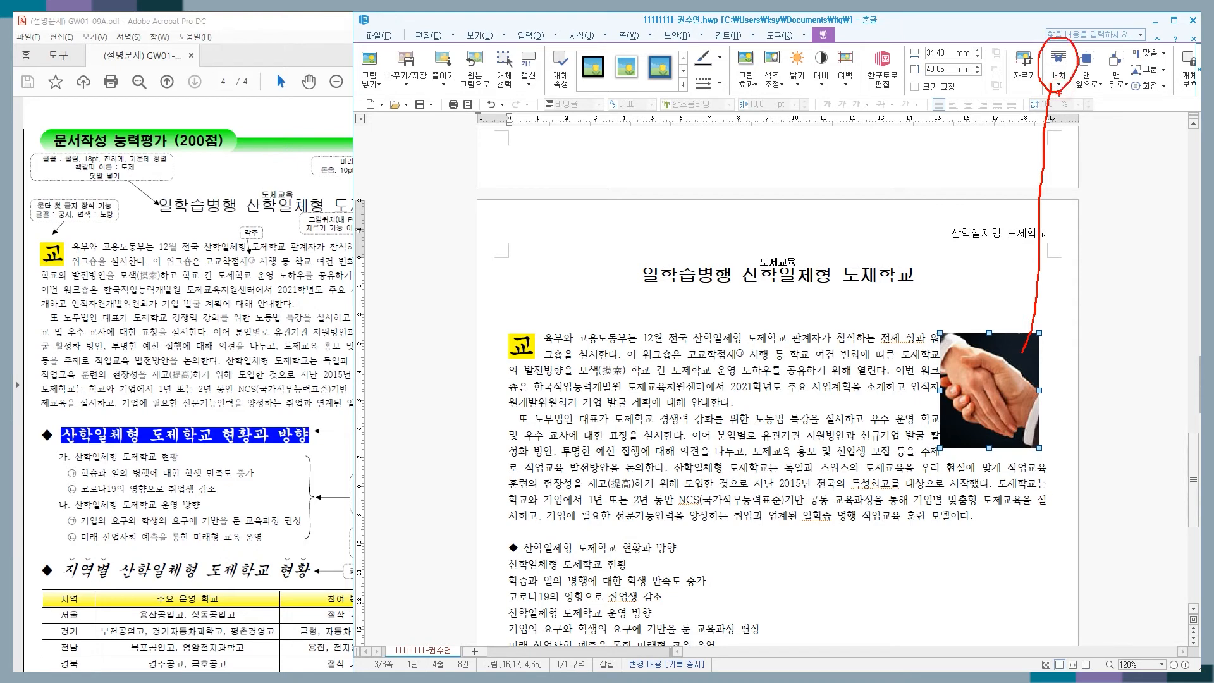
pyautogui.press('Escape')
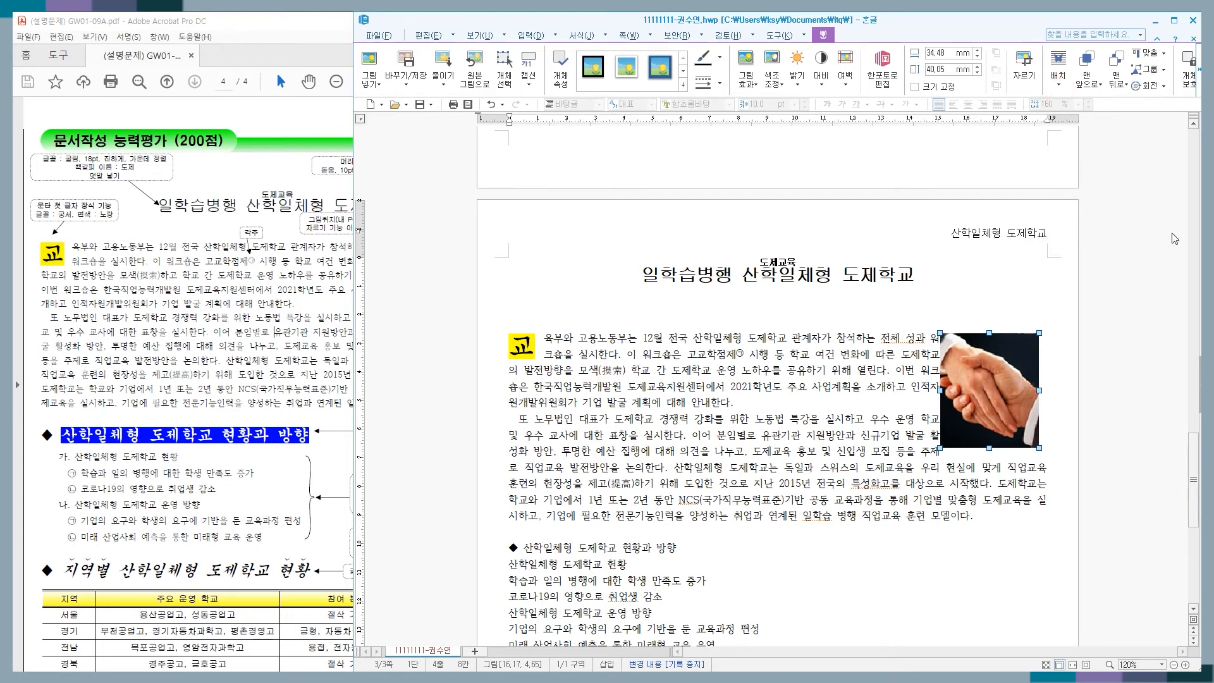
pyautogui.click(1061, 79)
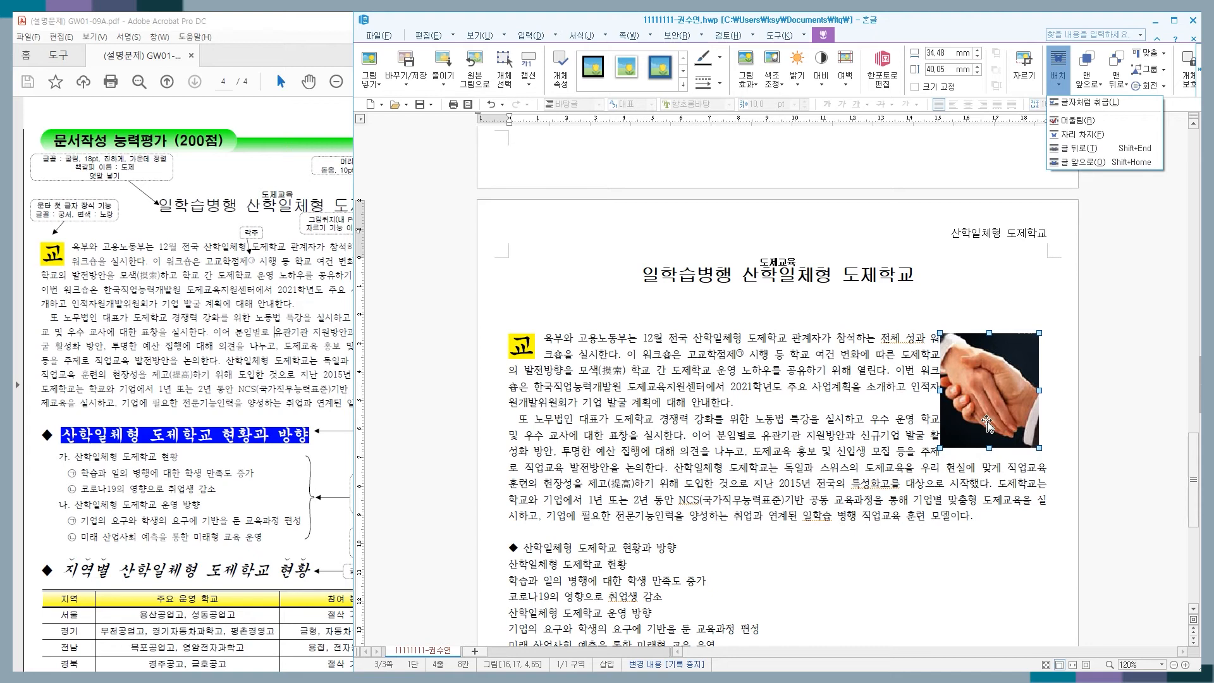
pyautogui.click(1078, 135)
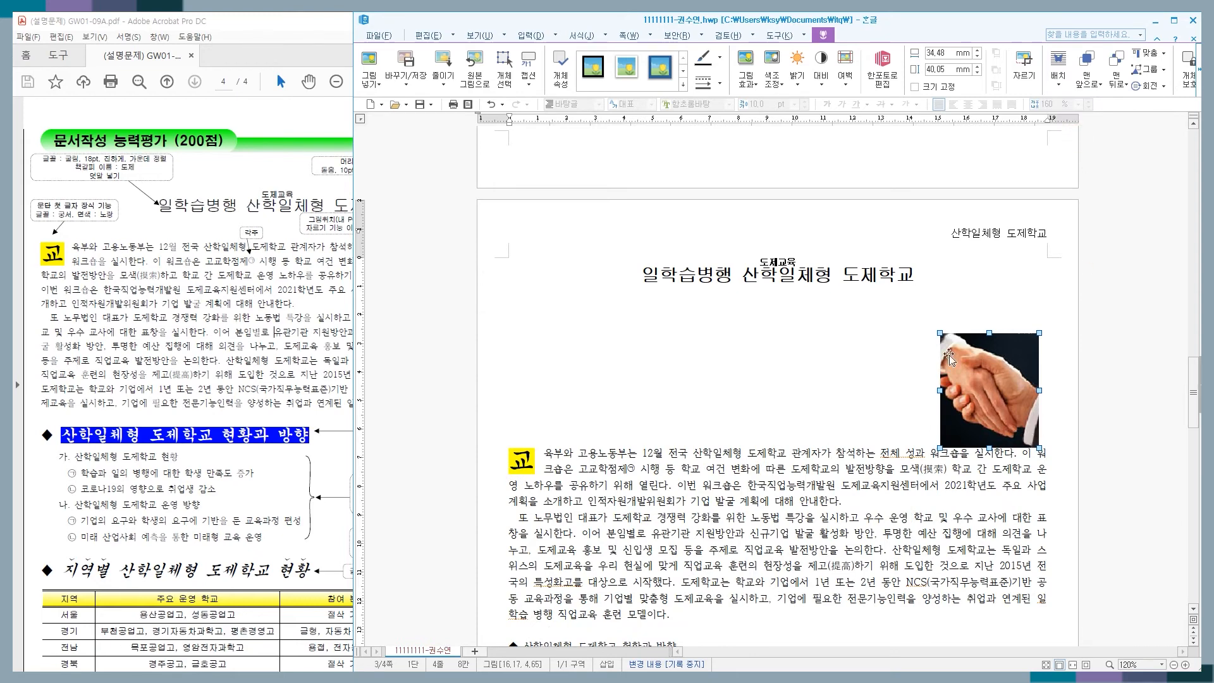
pyautogui.click(1059, 76)
pyautogui.click(1074, 121)
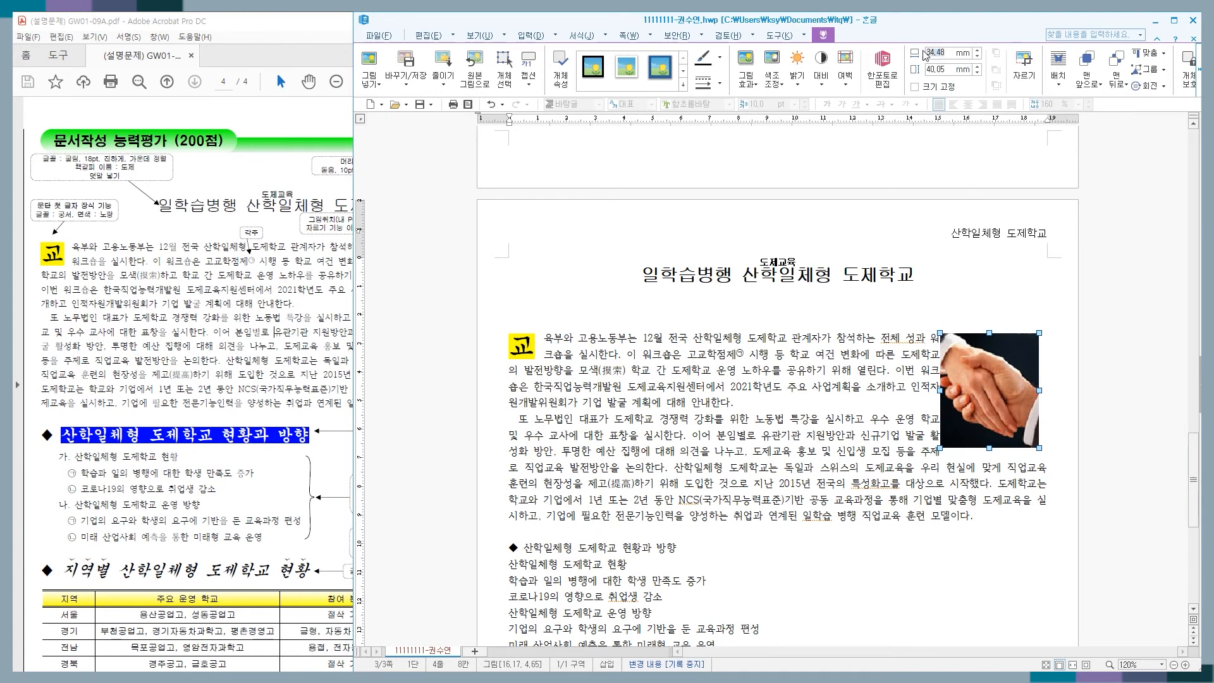
# Set the picture's width and height to 40 mm each and align its right edge with the body text's right margin
pyautogui.doubleClick(954, 53)
pyautogui.write('40')
pyautogui.press('Return')
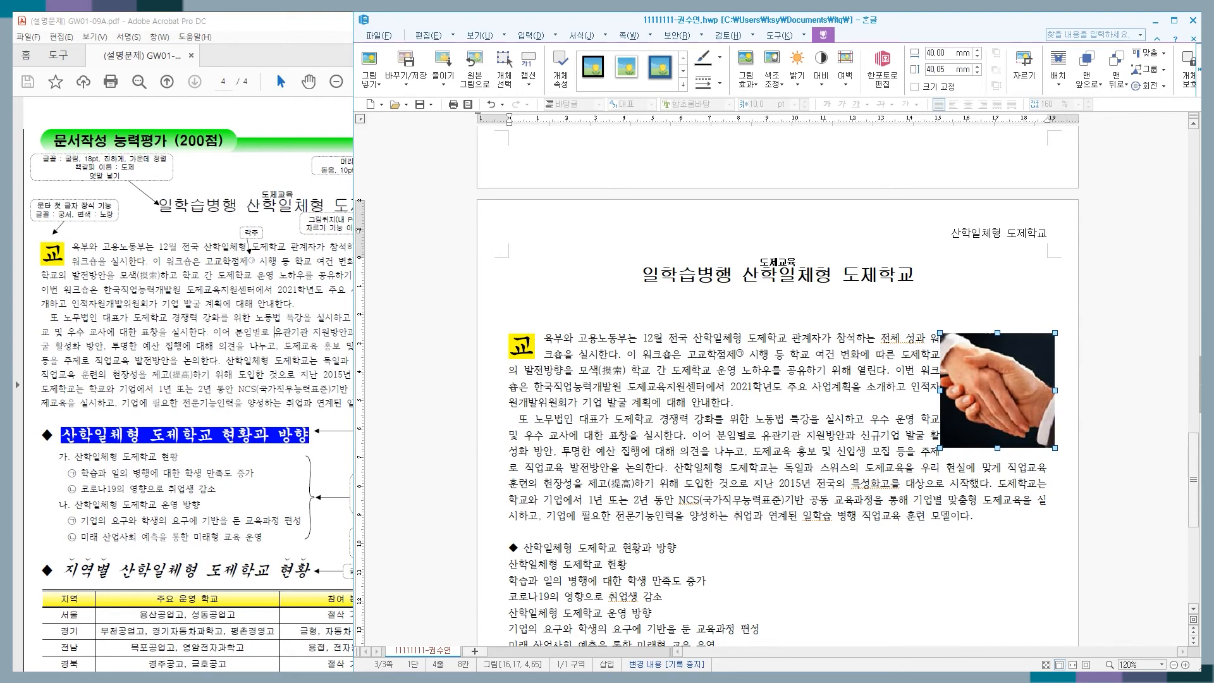
pyautogui.doubleClick(942, 69)
pyautogui.write('40')
pyautogui.press('Return')
pyautogui.moveTo(1047, 258); pyautogui.dragTo(1050, 551)
pyautogui.moveTo(1034, 403); pyautogui.dragTo(1026, 403)
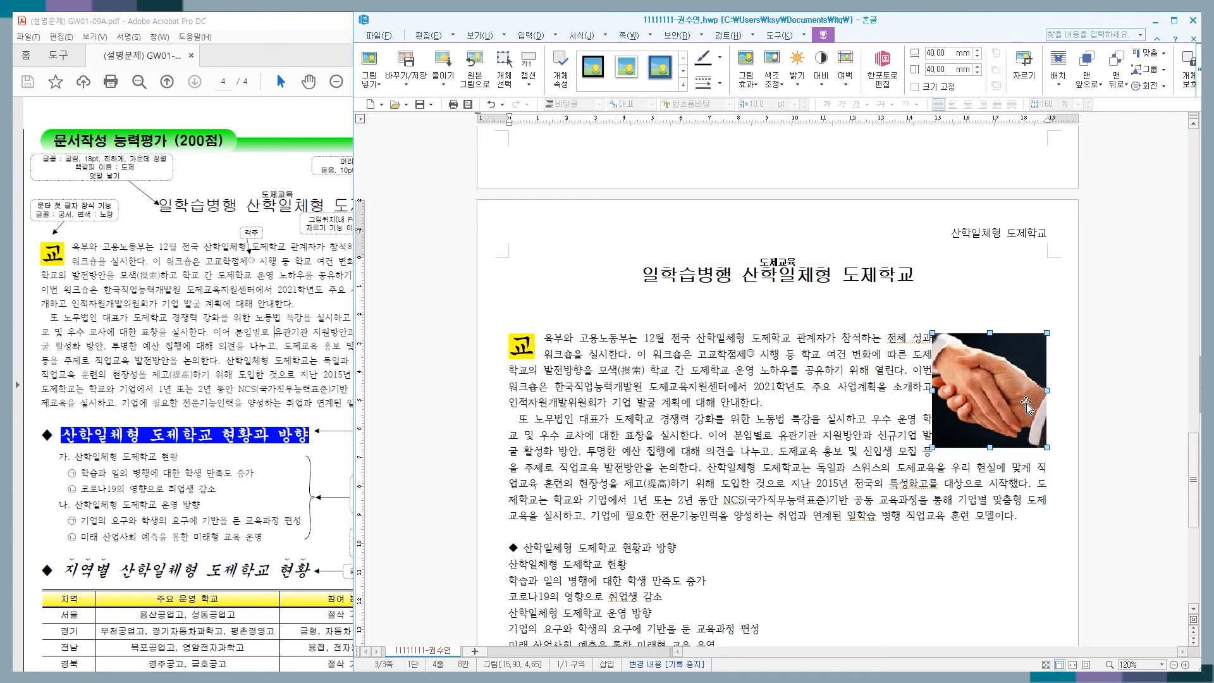
# Check the exam PDF's margin instruction, set the picture's left outer margin to 2 mm, and realign it with the right text margin
pyautogui.moveTo(877, 336); pyautogui.dragTo(1042, 332)
pyautogui.press('Escape')
pyautogui.click(292, 29)
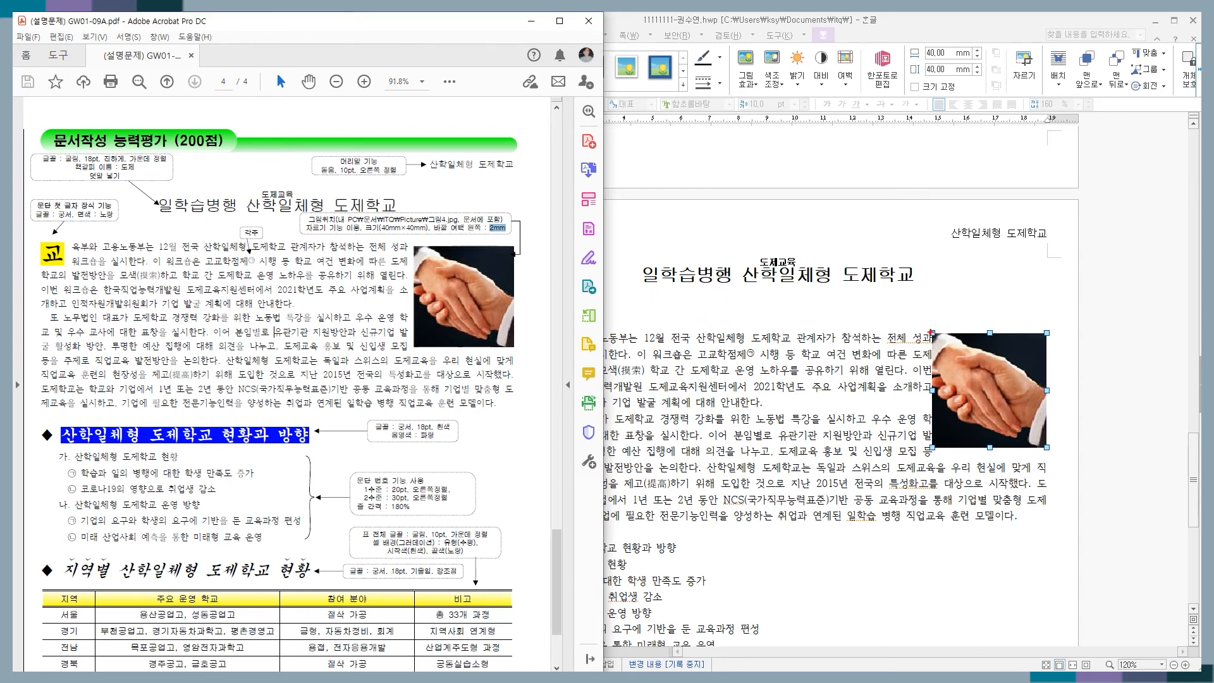
pyautogui.moveTo(931, 331)
pyautogui.mouseDown()
pyautogui.moveTo(1035, 332)
pyautogui.moveTo(1050, 377)
pyautogui.moveTo(1017, 456)
pyautogui.moveTo(924, 454)
pyautogui.moveTo(937, 325)
pyautogui.mouseUp()
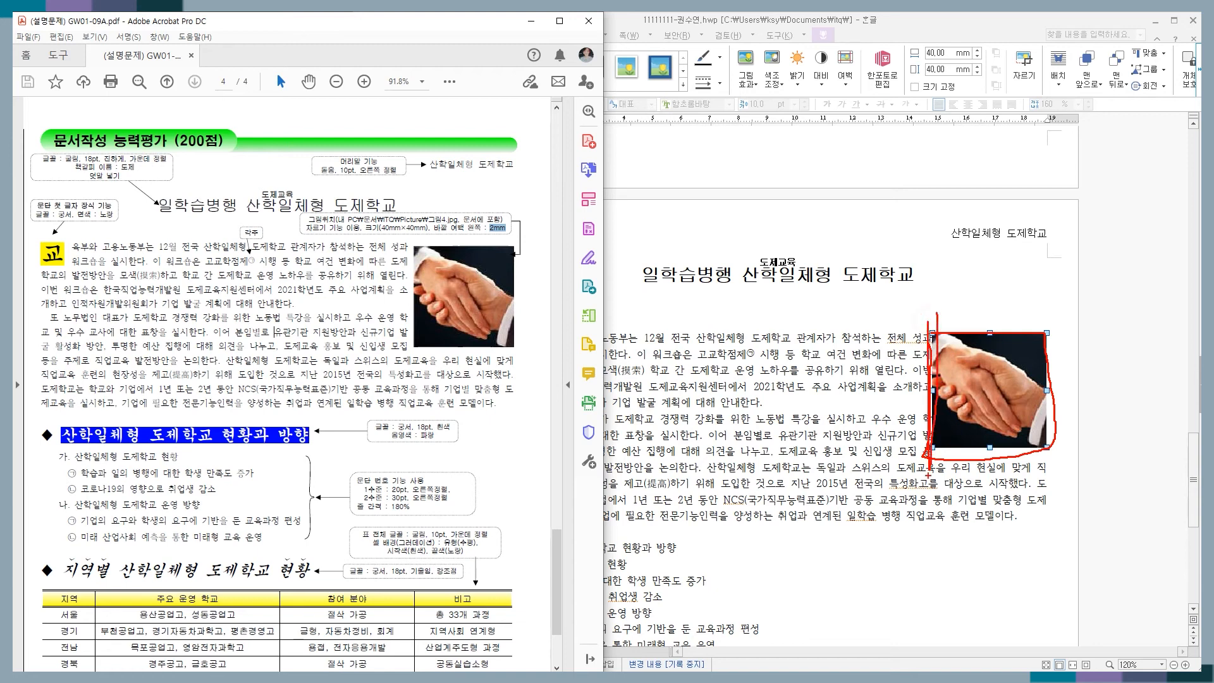
pyautogui.press('Escape')
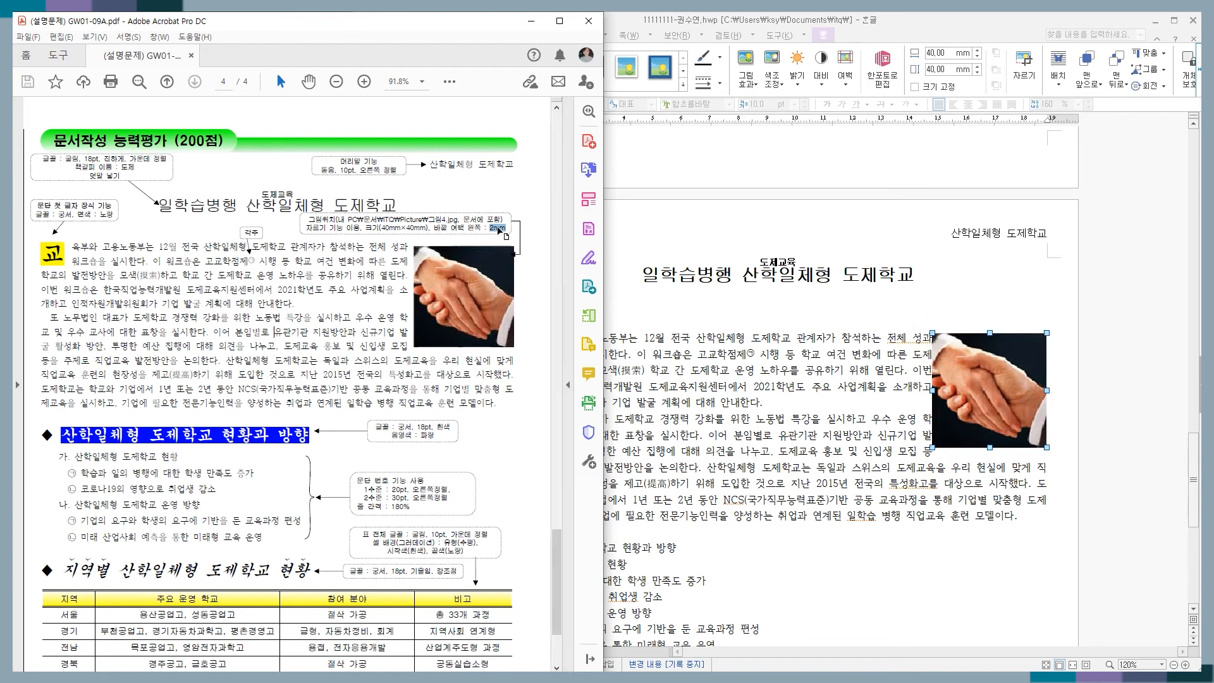
pyautogui.click(984, 382)
pyautogui.doubleClick(983, 374)
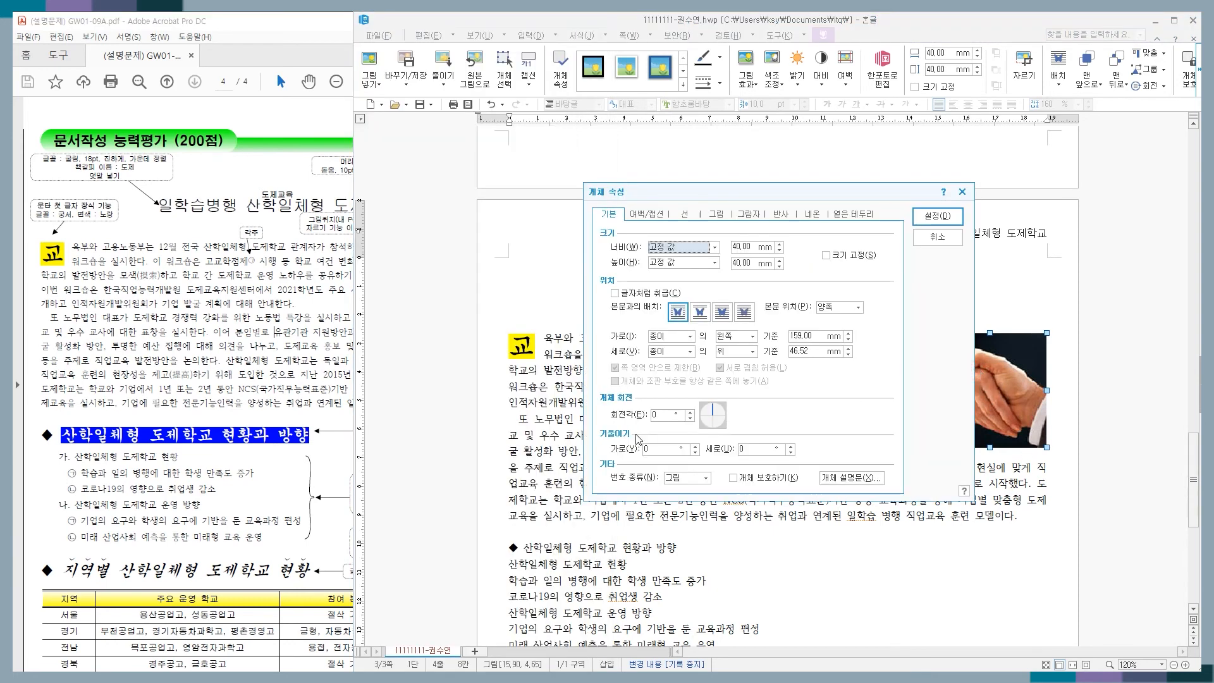
pyautogui.click(646, 214)
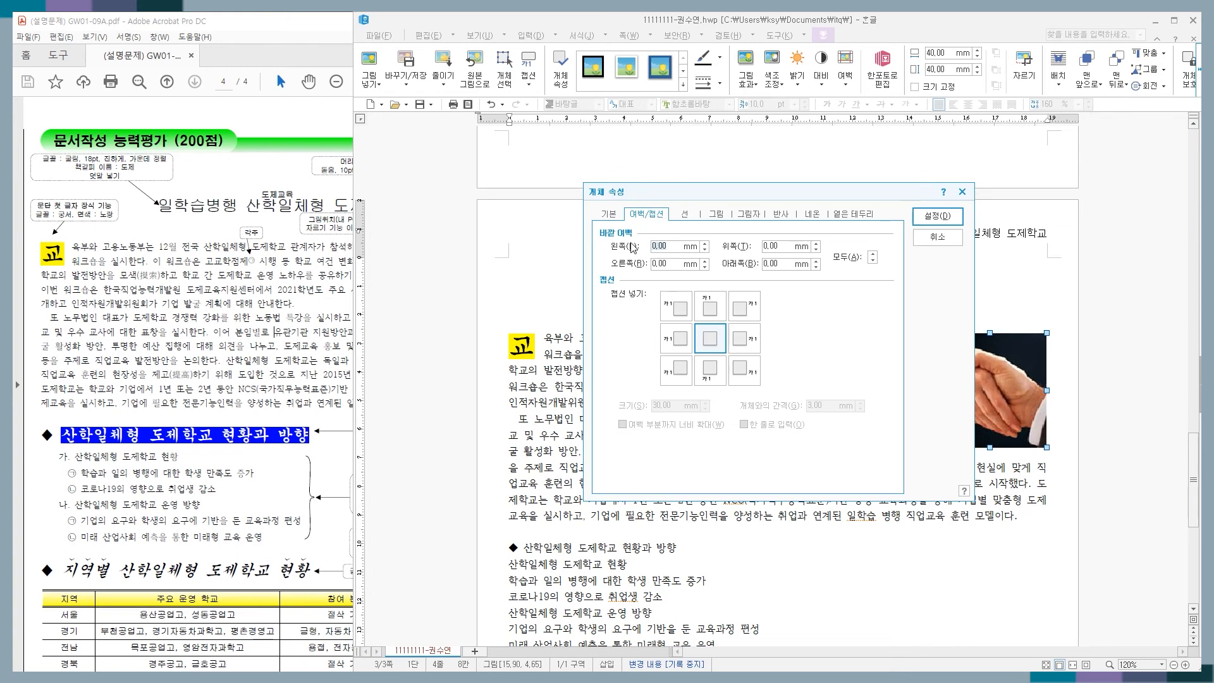
pyautogui.click(673, 245)
pyautogui.write('2')
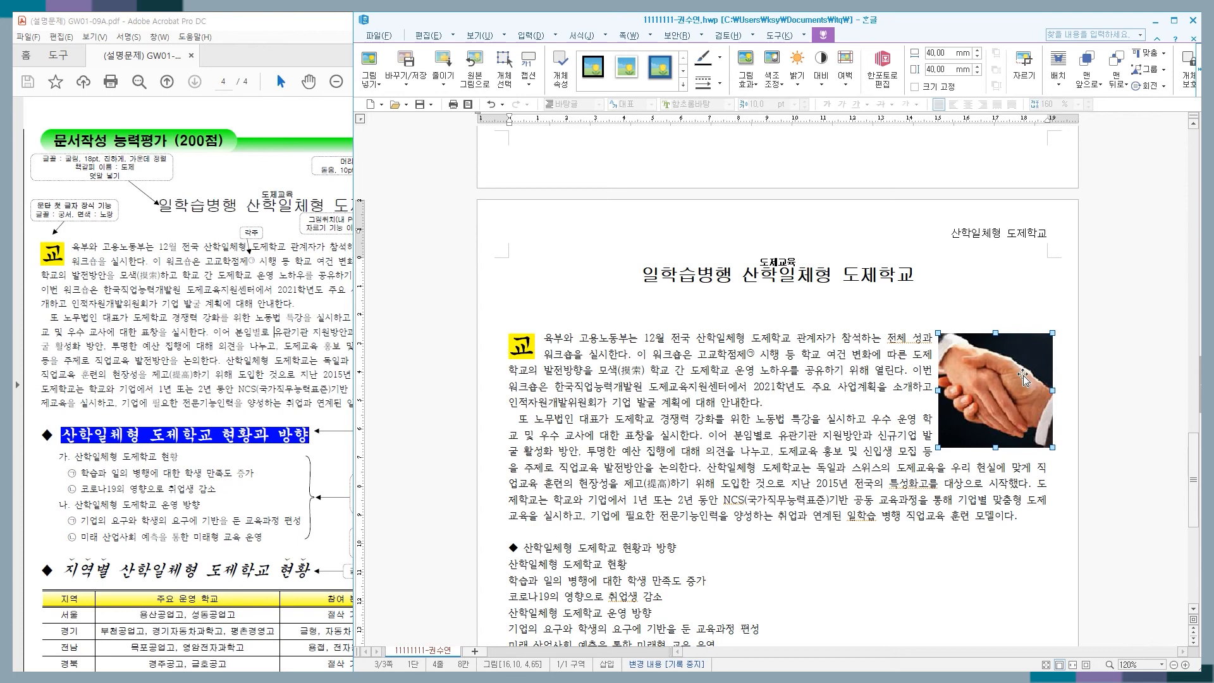
pyautogui.moveTo(1003, 378); pyautogui.dragTo(994, 382)
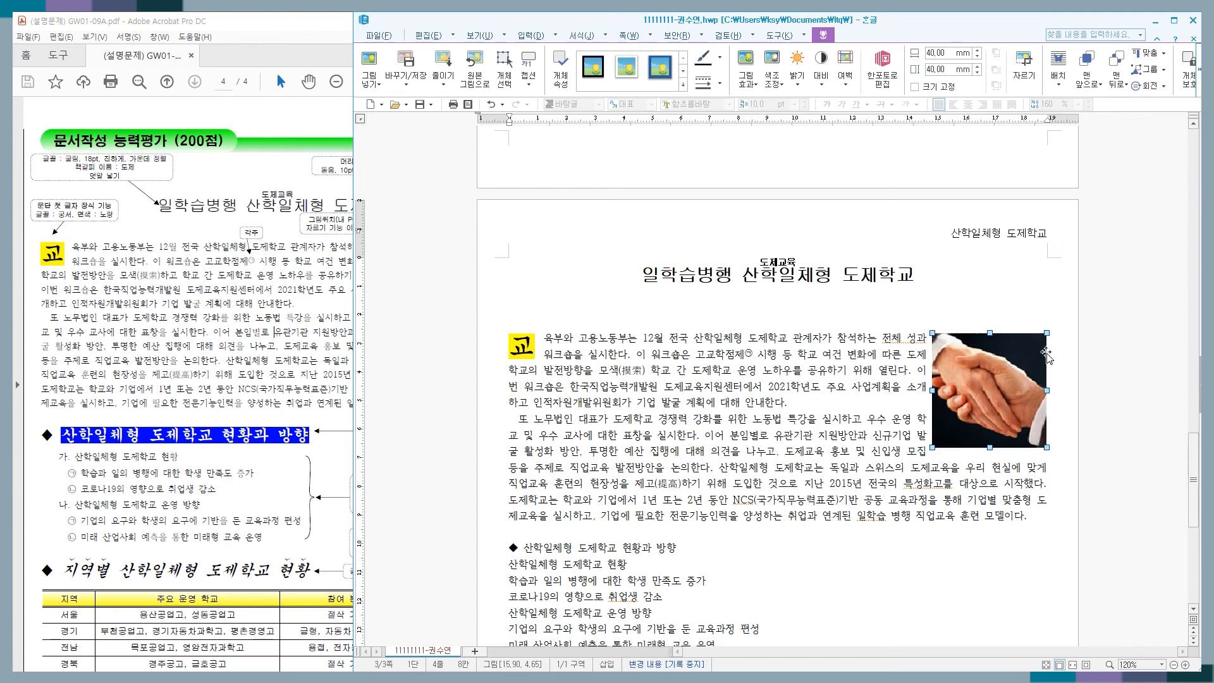
pyautogui.click(852, 466)
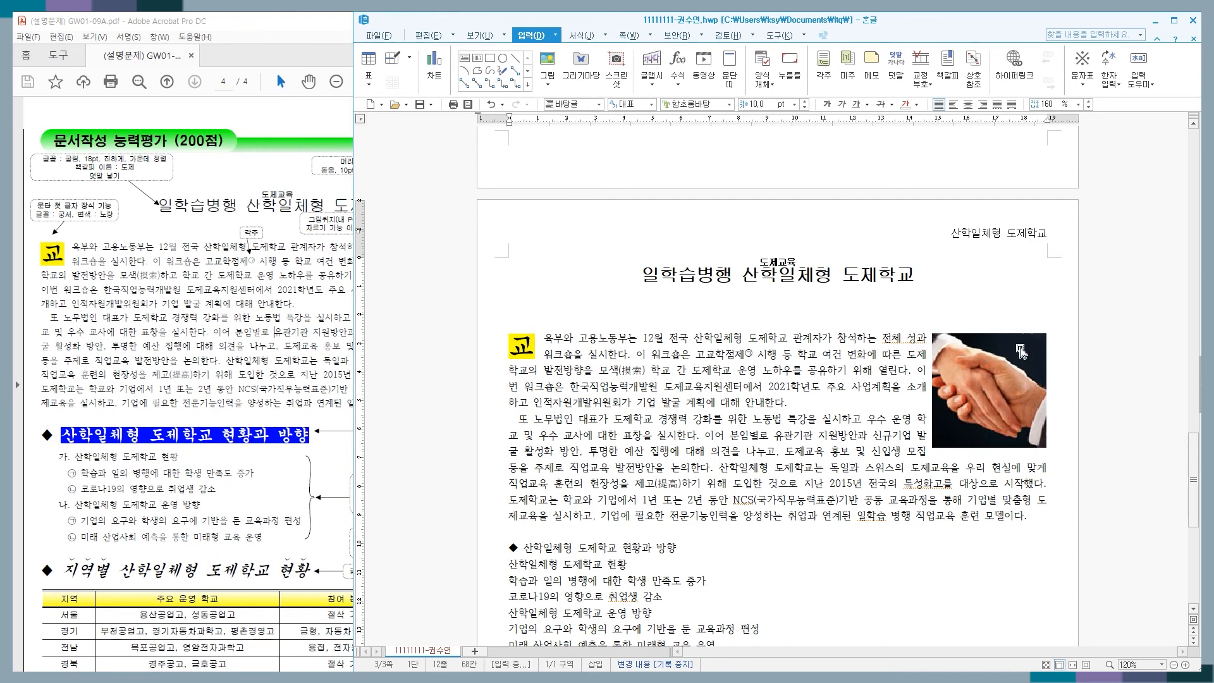
# Compare the line breaks beside the picture and at the end of the body paragraphs with the exam PDF
pyautogui.click(272, 24)
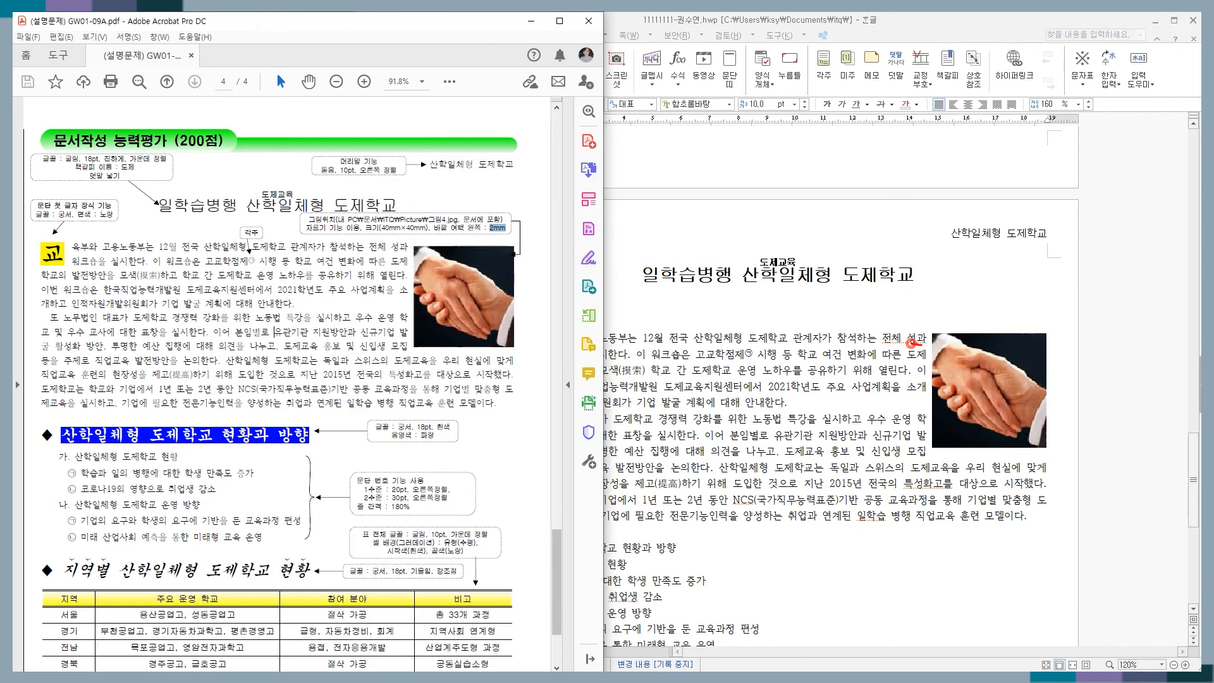
pyautogui.moveTo(913, 378)
pyautogui.mouseDown()
pyautogui.moveTo(928, 377)
pyautogui.moveTo(929, 396)
pyautogui.mouseUp()
pyautogui.moveTo(388, 252)
pyautogui.mouseDown()
pyautogui.moveTo(408, 248)
pyautogui.moveTo(406, 280)
pyautogui.mouseUp()
pyautogui.press('Escape')
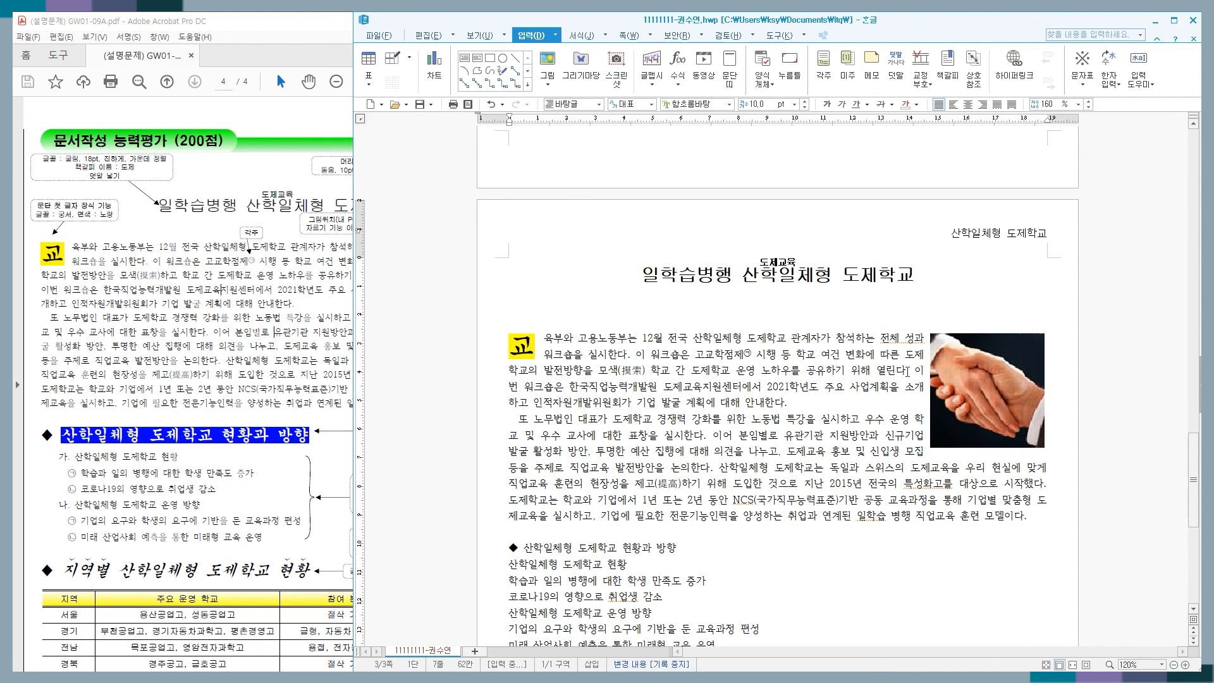
pyautogui.click(174, 298)
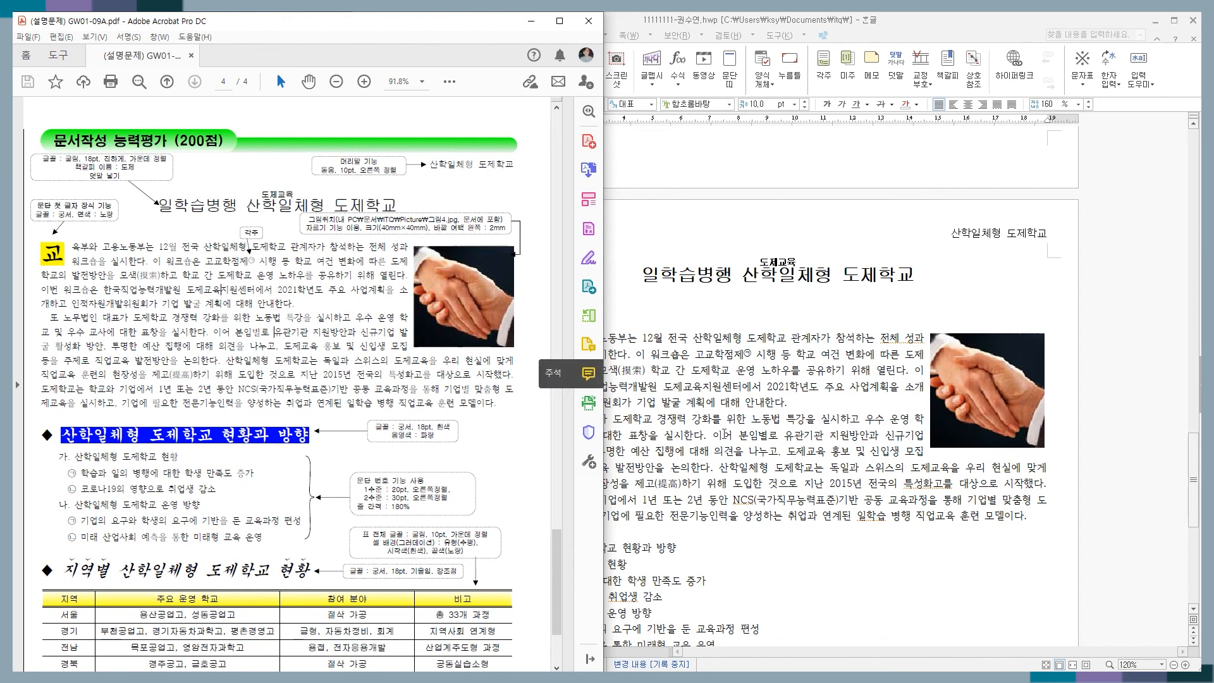
pyautogui.click(723, 435)
pyautogui.click(763, 484)
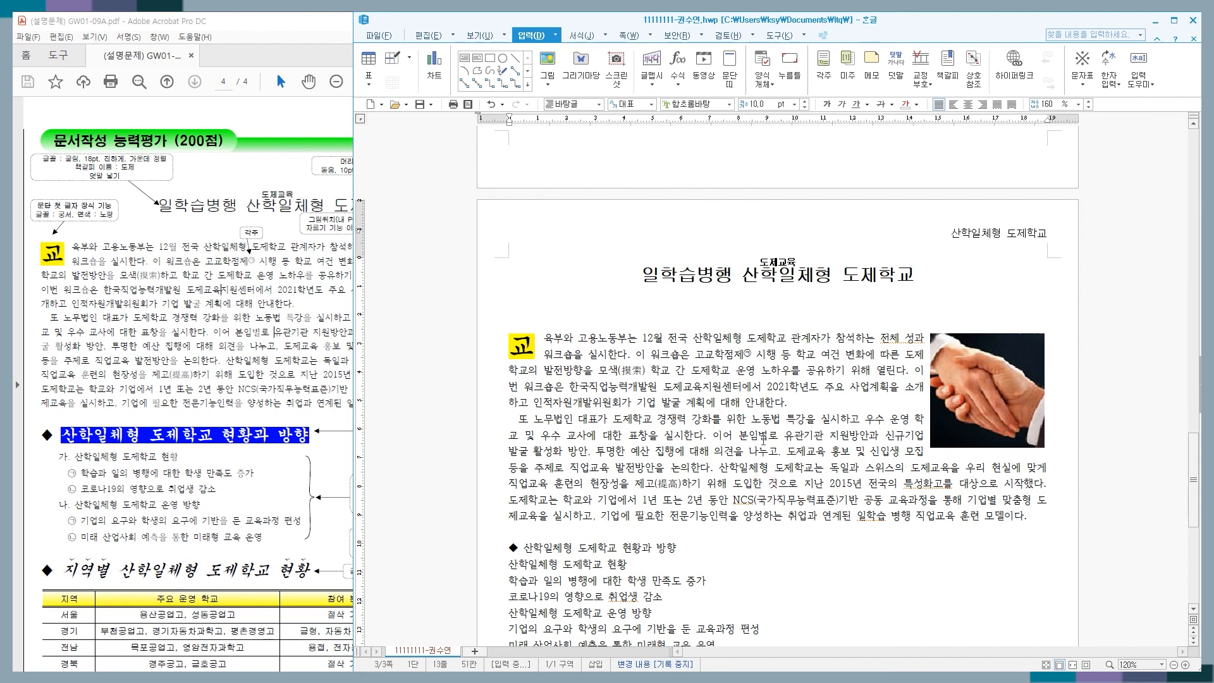
pyautogui.moveTo(1045, 498)
pyautogui.mouseDown()
pyautogui.moveTo(1045, 514)
pyautogui.moveTo(983, 534)
pyautogui.moveTo(892, 534)
pyautogui.mouseUp()
pyautogui.moveTo(470, 536); pyautogui.dragTo(1029, 519)
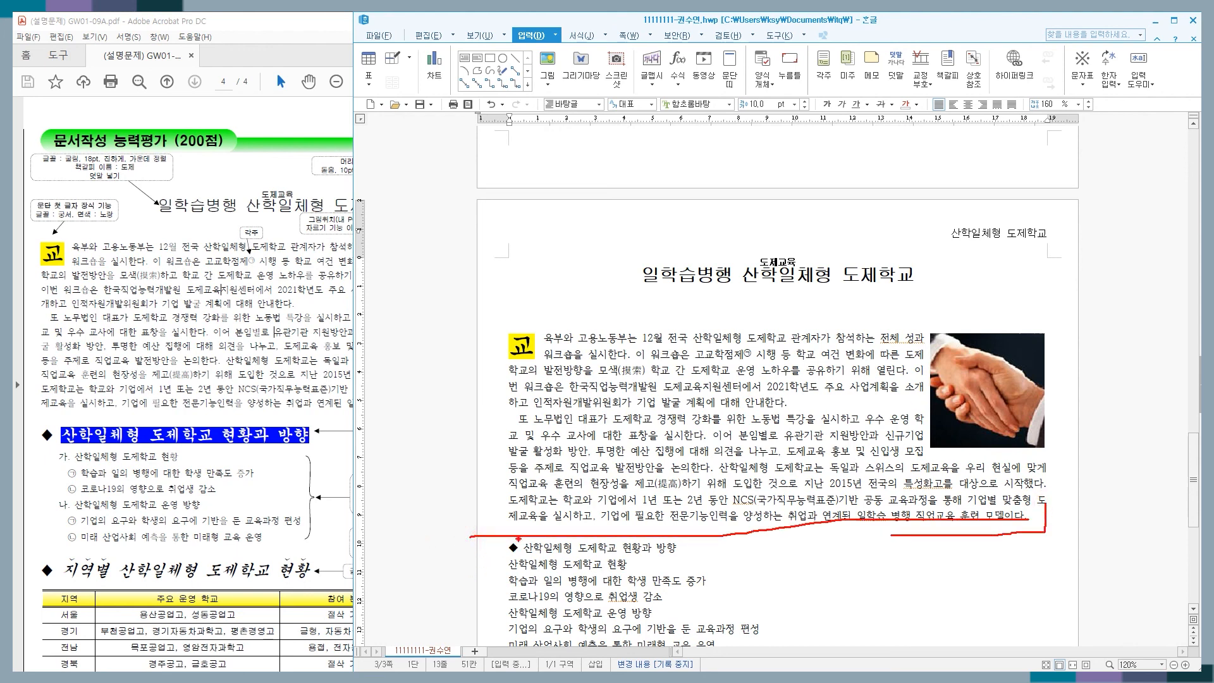
pyautogui.moveTo(518, 539); pyautogui.dragTo(501, 634)
pyautogui.press('Escape')
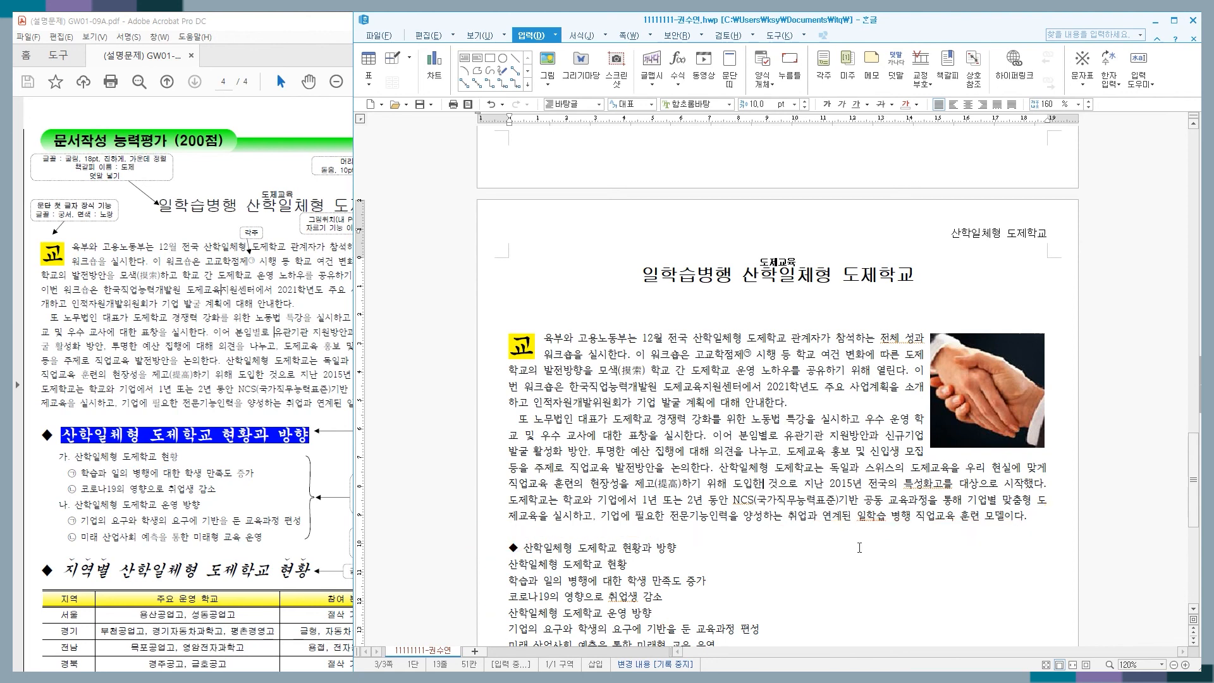